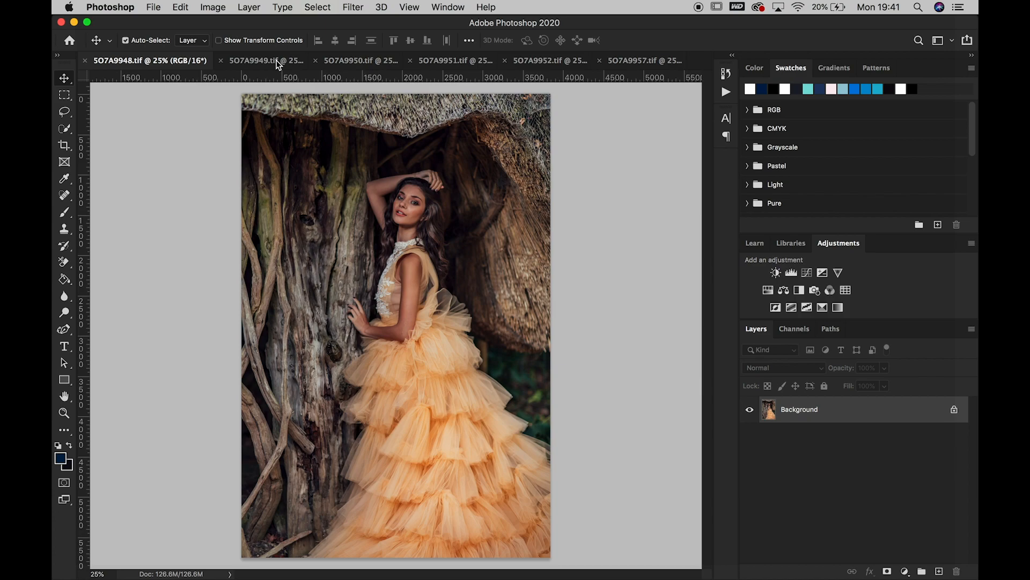
Look through the open photos up to SO7A9957.tif and compare SO7A9948.tif with SO7A9950.tif as the base image
click(365, 63)
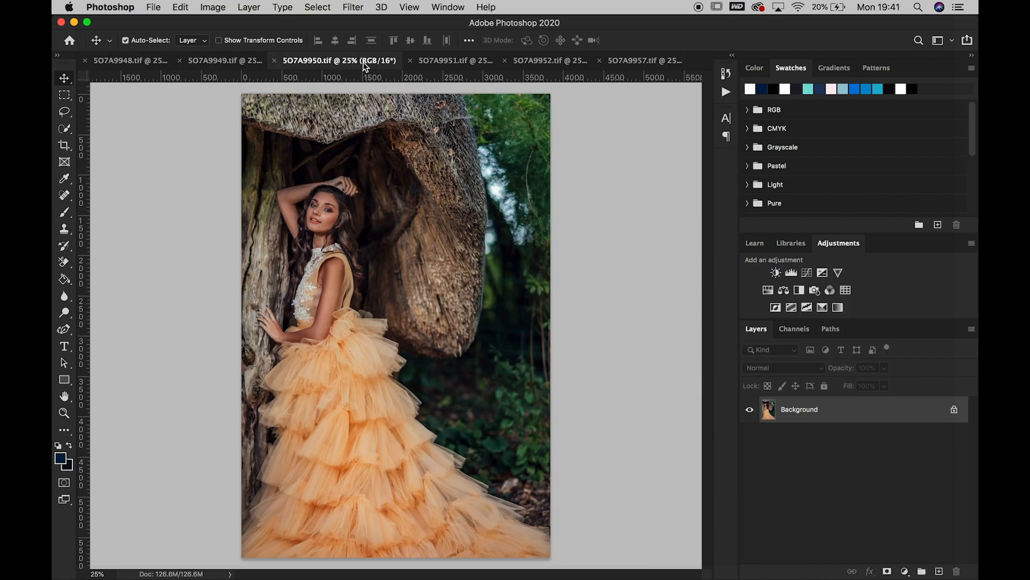
click(450, 63)
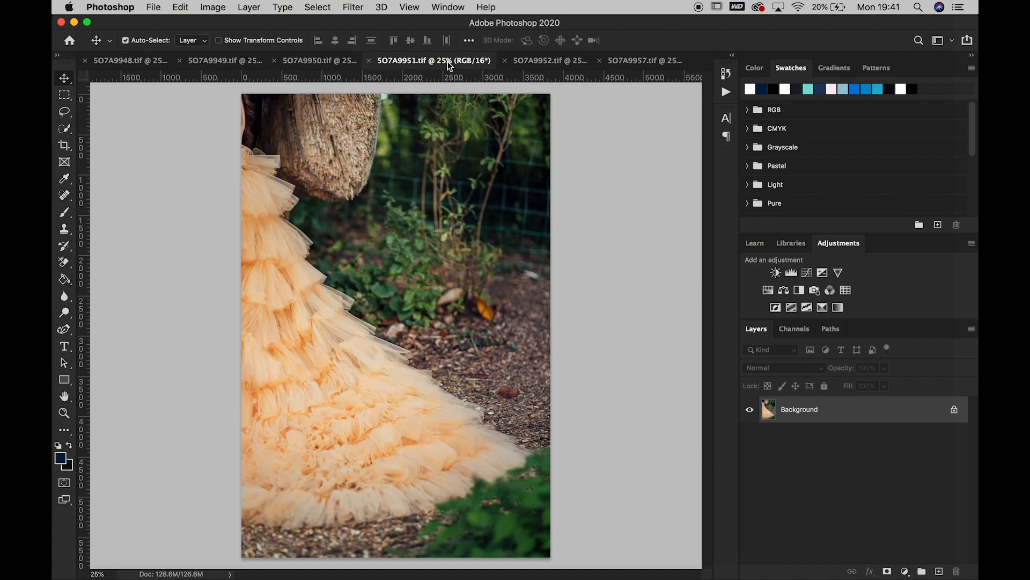
click(558, 61)
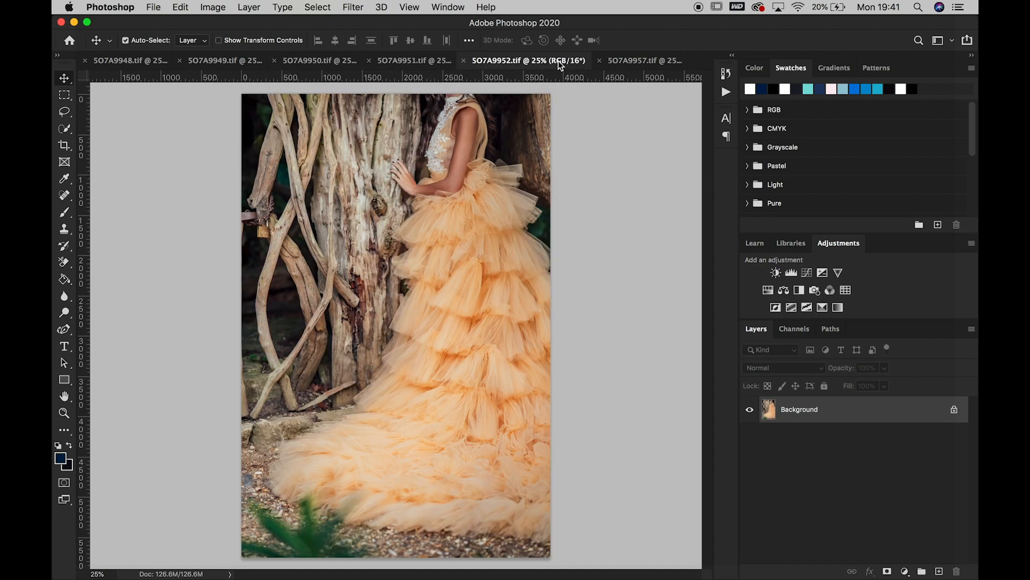
click(642, 66)
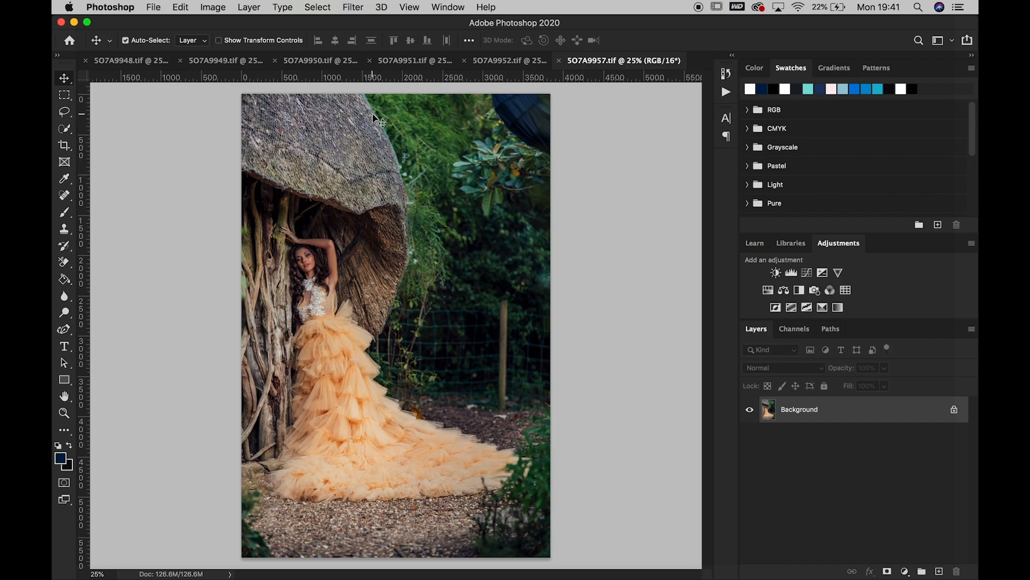
click(145, 64)
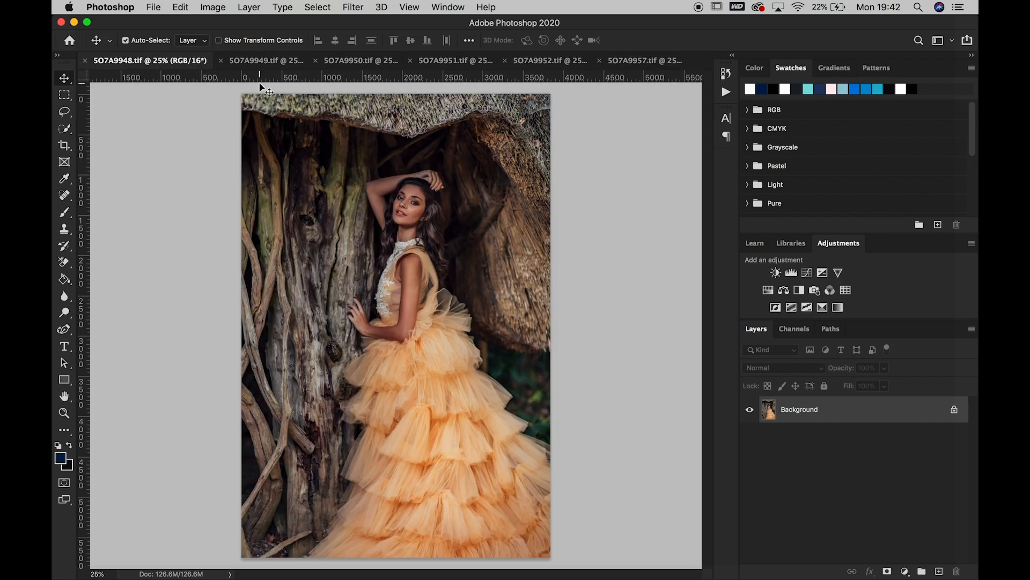
click(359, 63)
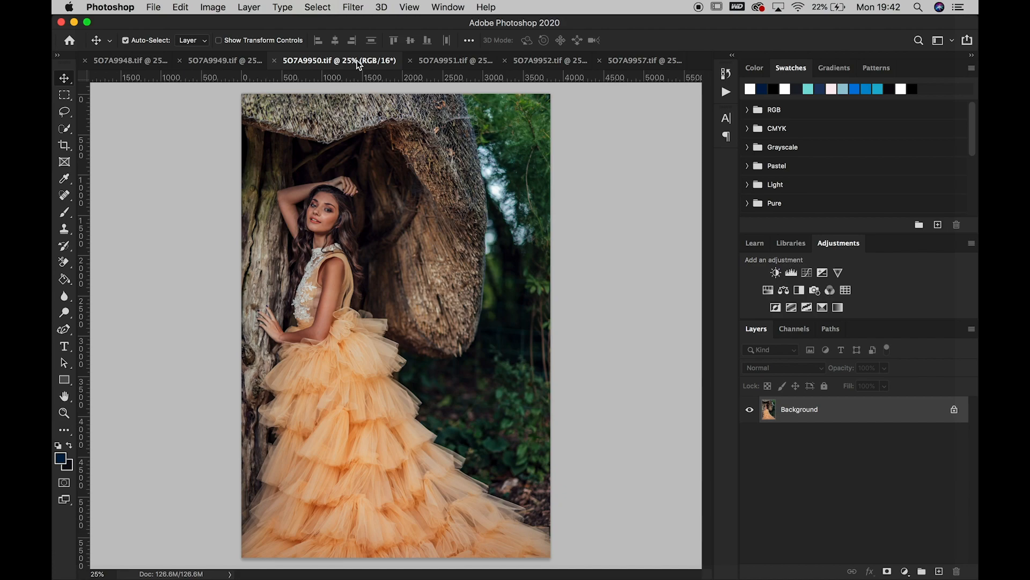
click(129, 63)
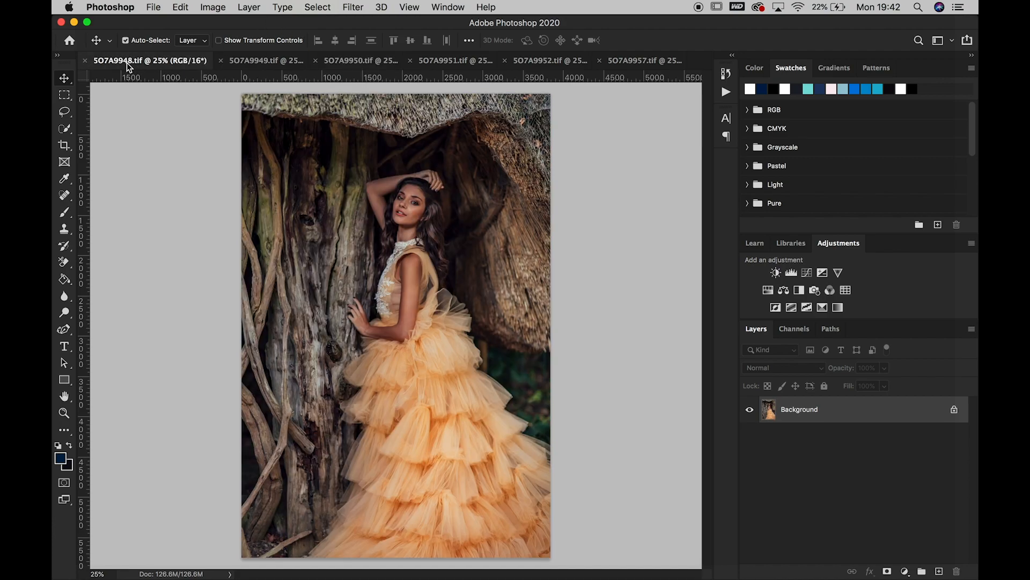
click(359, 62)
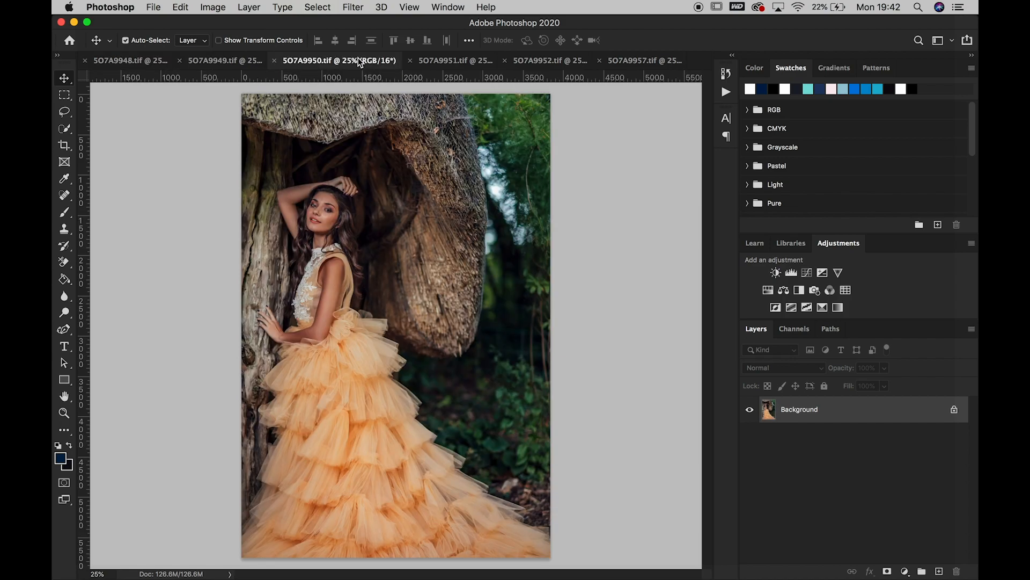
Extend the canvas of SO7A9948.tif outward on all sides with the Crop tool to a width of about 6,400 px
click(136, 66)
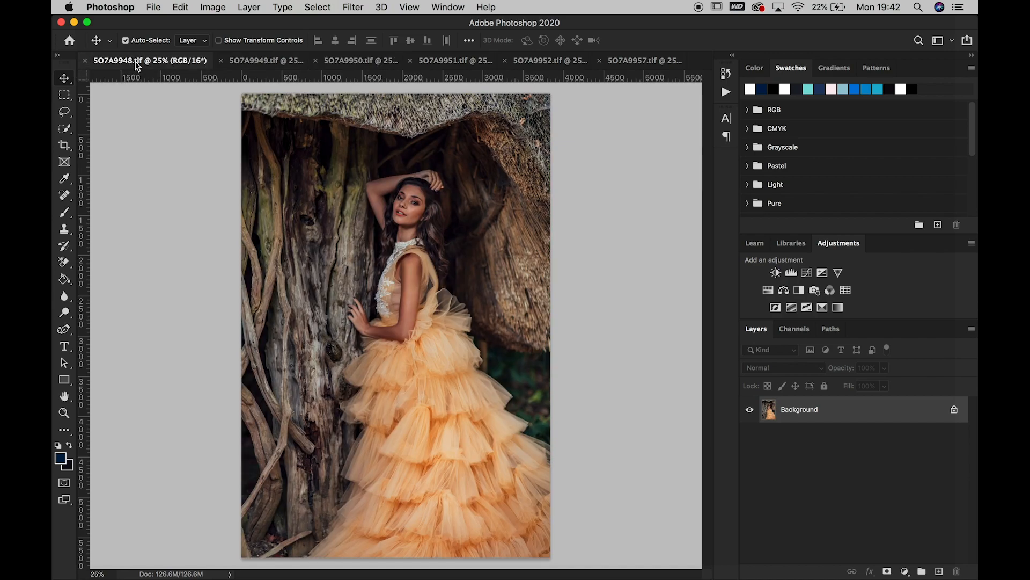
click(64, 146)
click(151, 40)
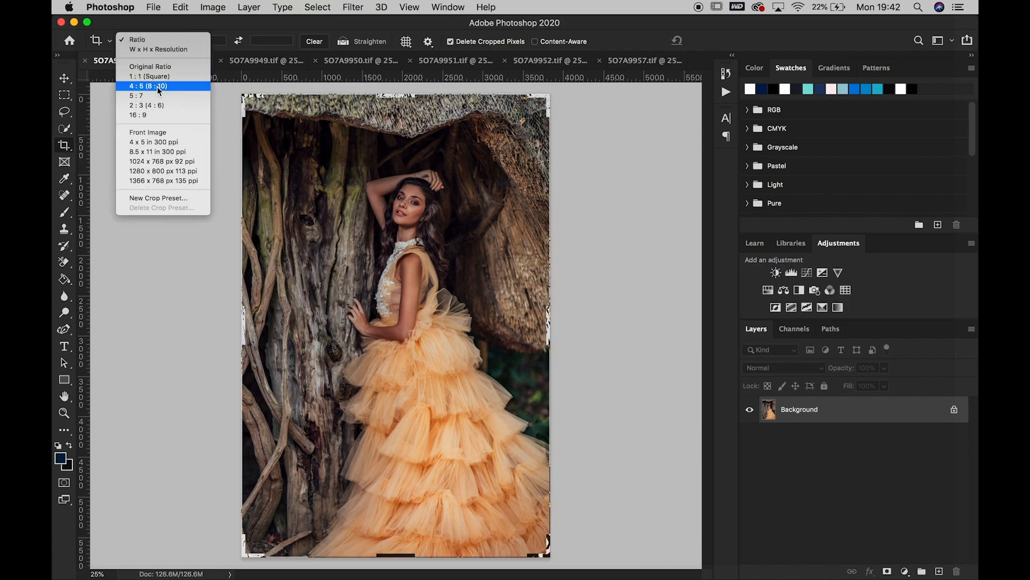
click(141, 92)
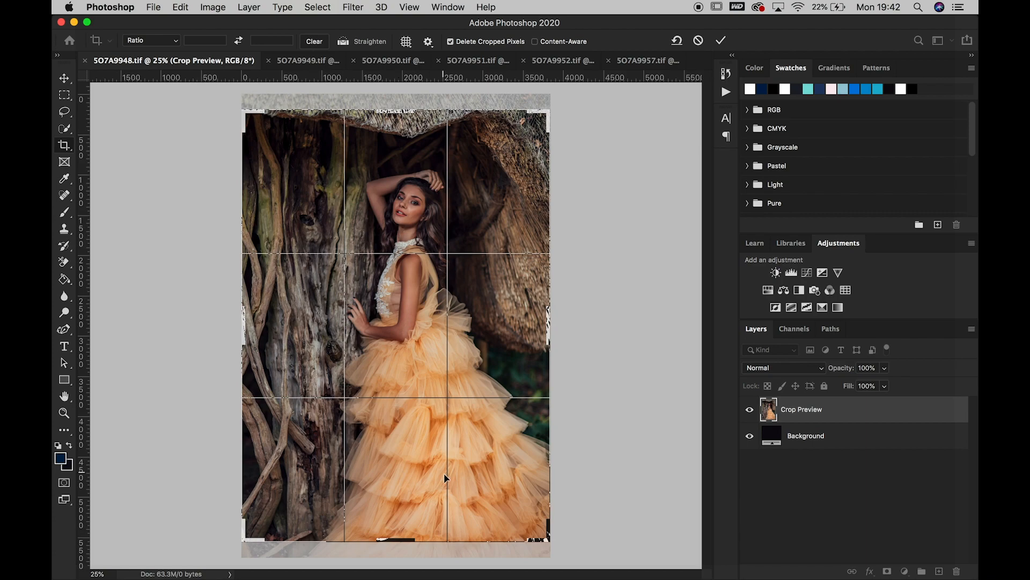
drag(550, 541, 634, 569)
drag(445, 398, 522, 447)
scroll(521, 446, up, 5)
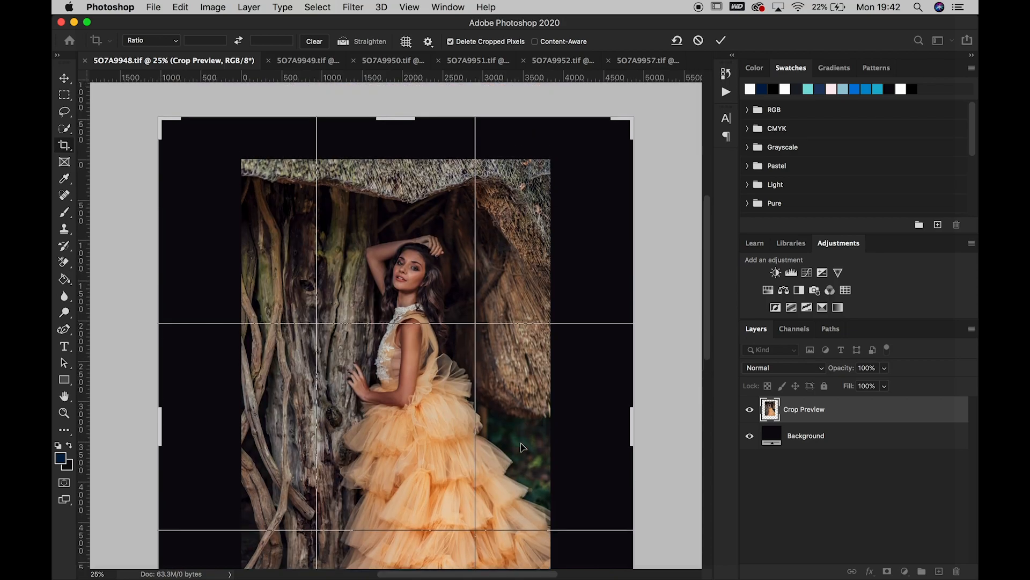
scroll(521, 447, down, 10)
scroll(522, 447, down, 3)
drag(628, 312, 652, 341)
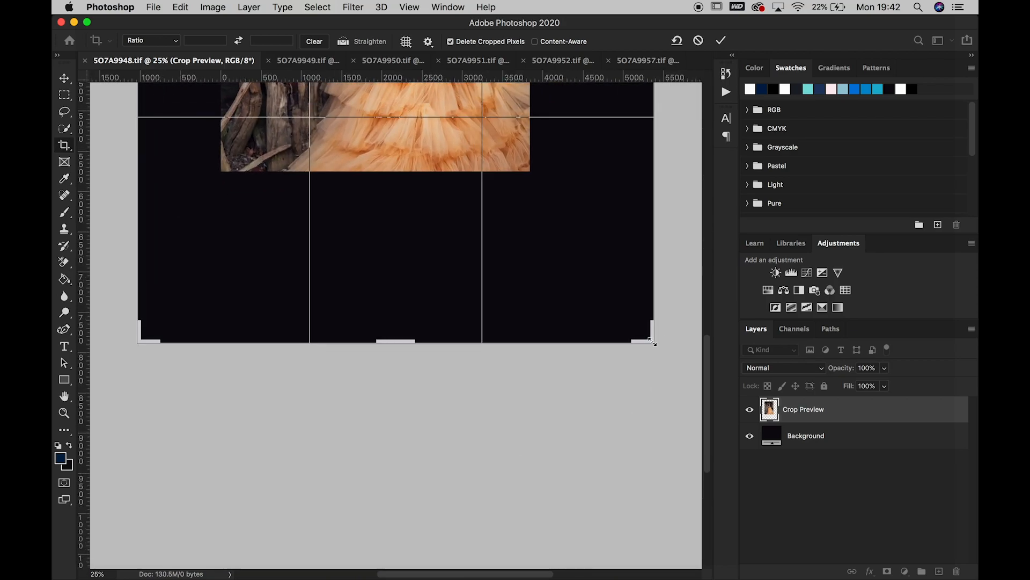
key(Return)
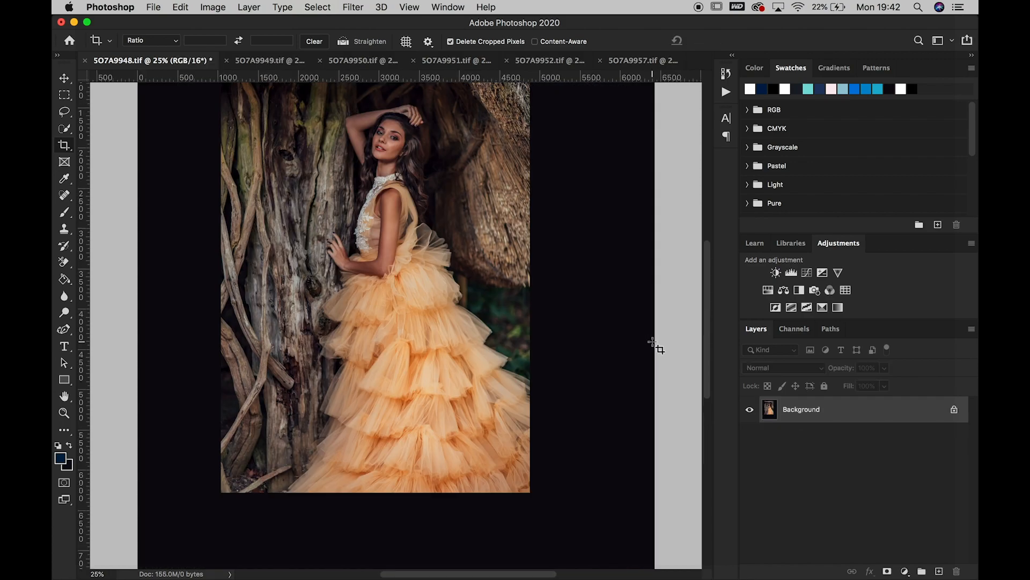
Duplicate the Background layer of SO7A9952.tif and place the copy in SO7A9948.tif over the lower part of the dress
click(63, 413)
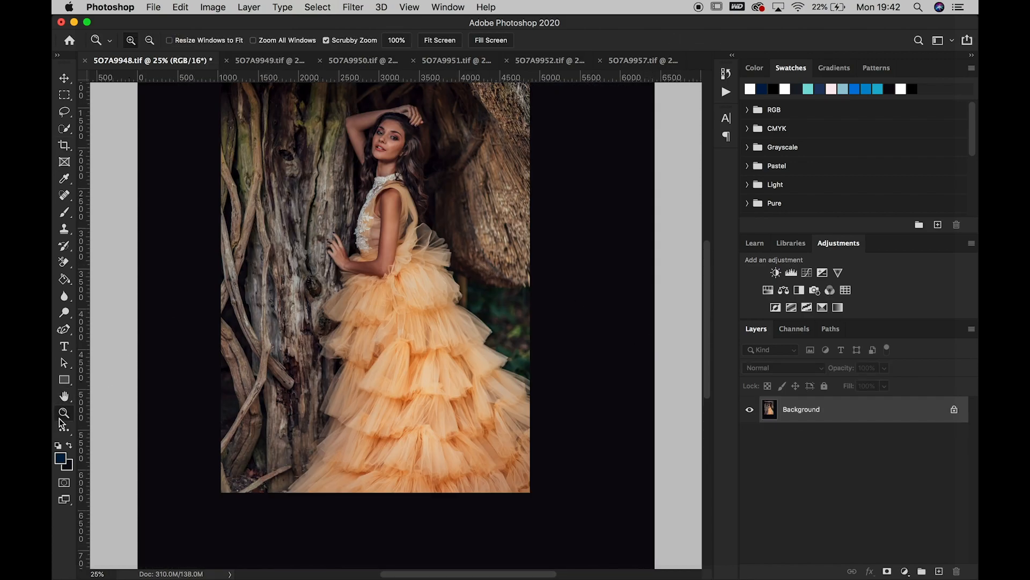
right_click(295, 355)
click(322, 362)
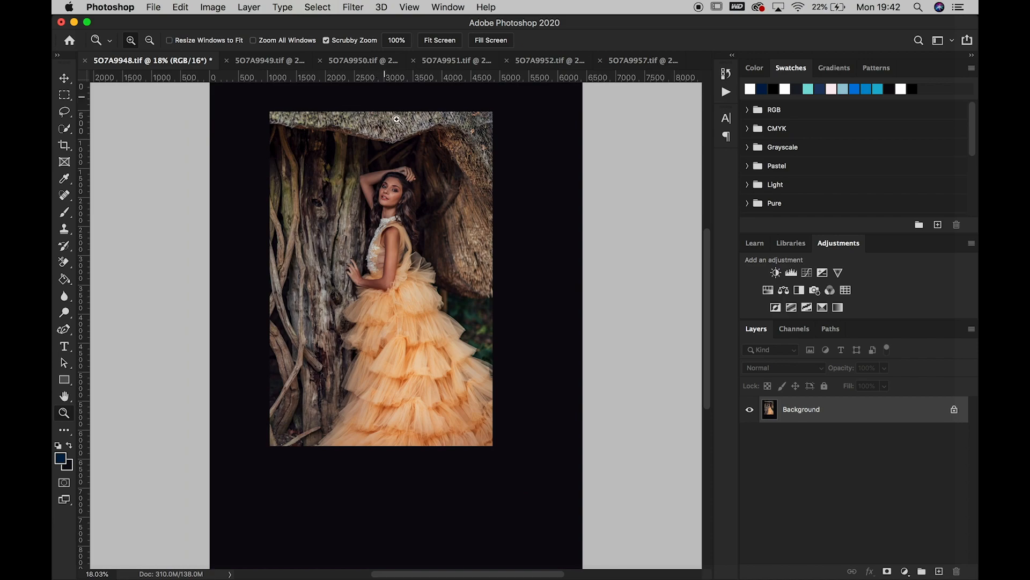
click(556, 62)
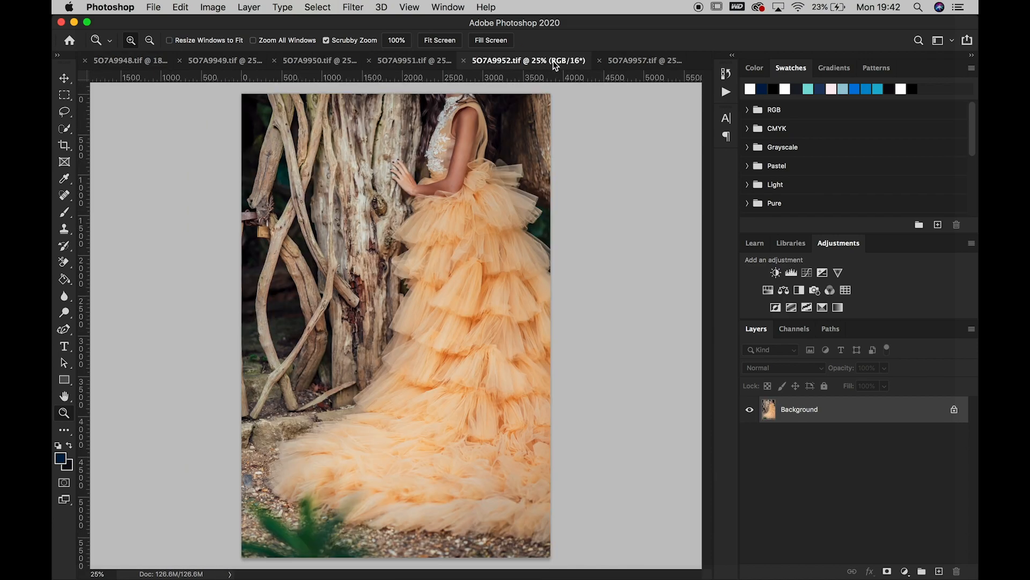
click(64, 79)
drag(937, 427, 939, 571)
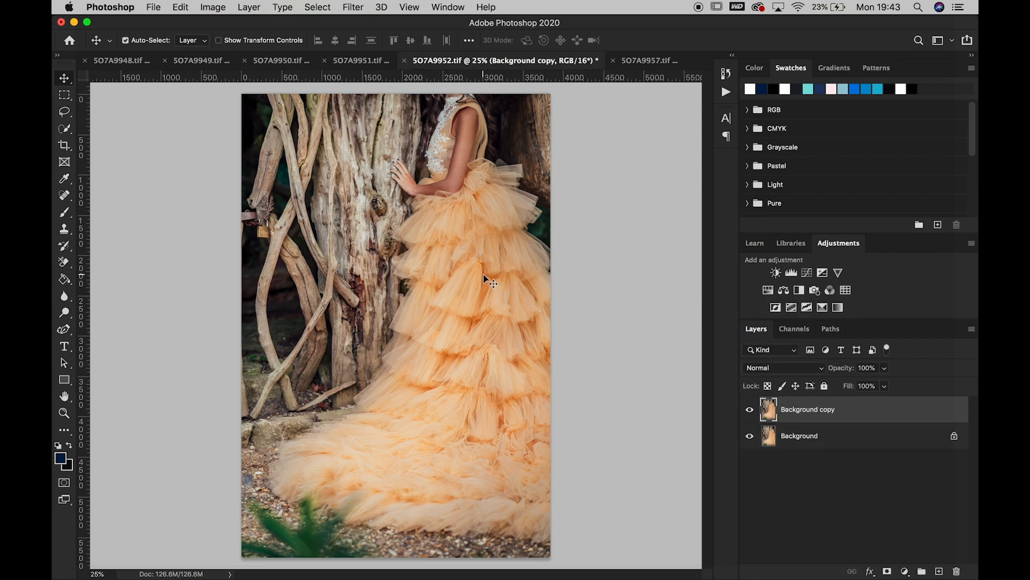
drag(490, 279, 246, 63)
click(129, 60)
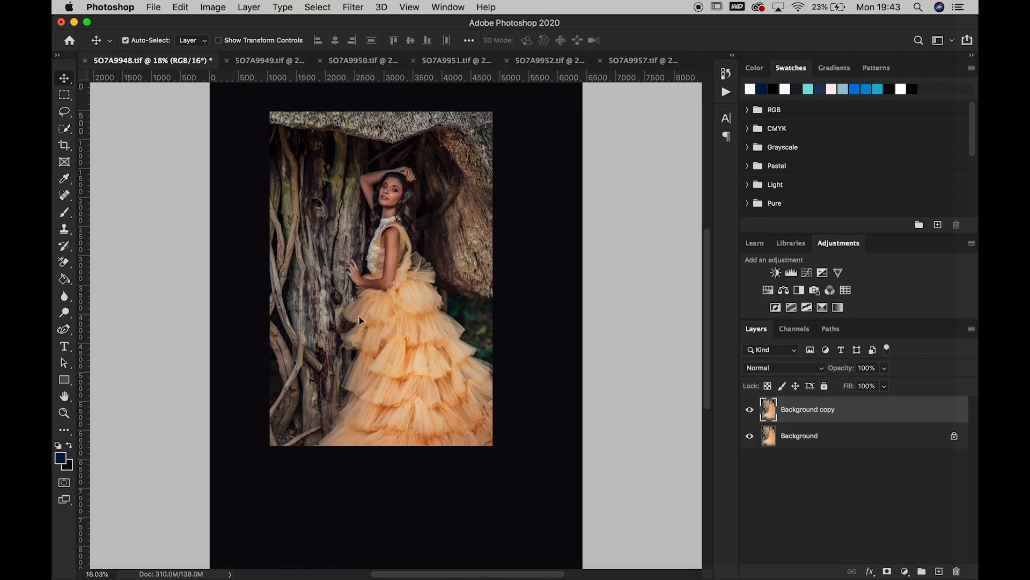
drag(391, 384, 349, 384)
Lower the copied layer's opacity to 45% and move it into alignment with the dress underneath
click(885, 369)
click(851, 385)
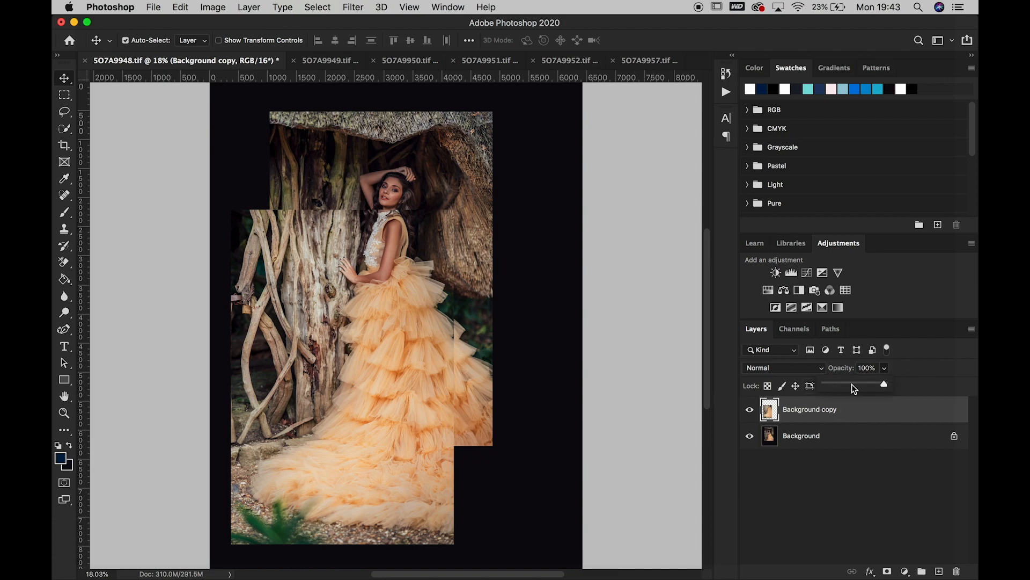
click(413, 347)
mouse_move(414, 348)
mouse_down()
mouse_move(425, 354)
mouse_move(414, 353)
mouse_up()
key(Right)
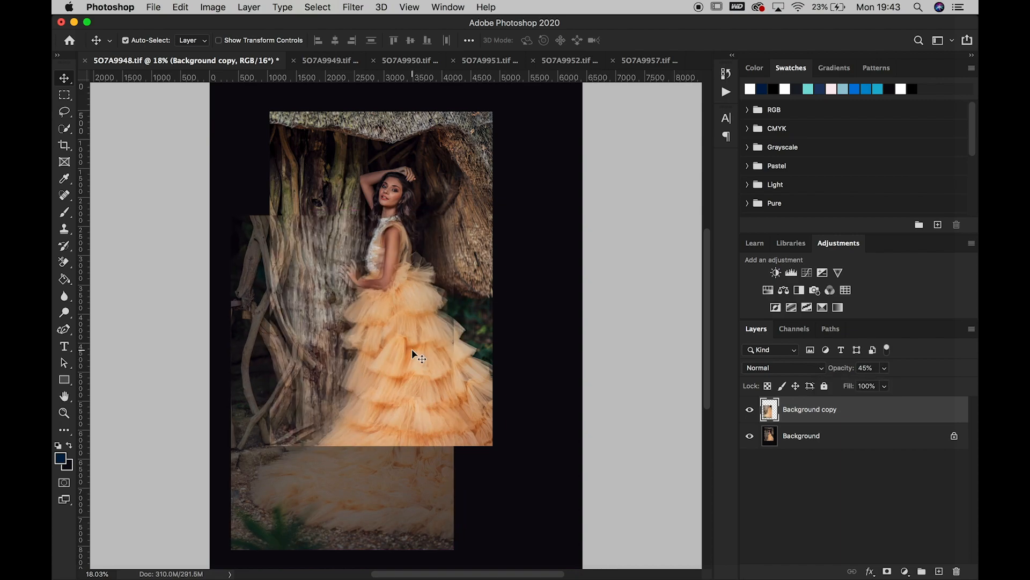
key(Right)
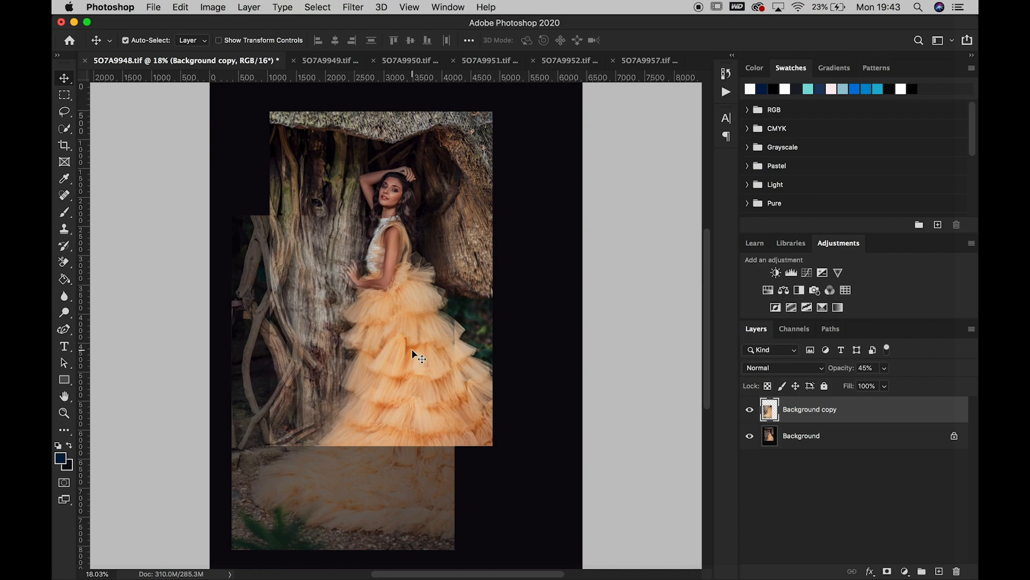
Restore the copied layer's opacity to 100% and give it an inverted, fully black layer mask
click(884, 386)
drag(883, 392, 918, 387)
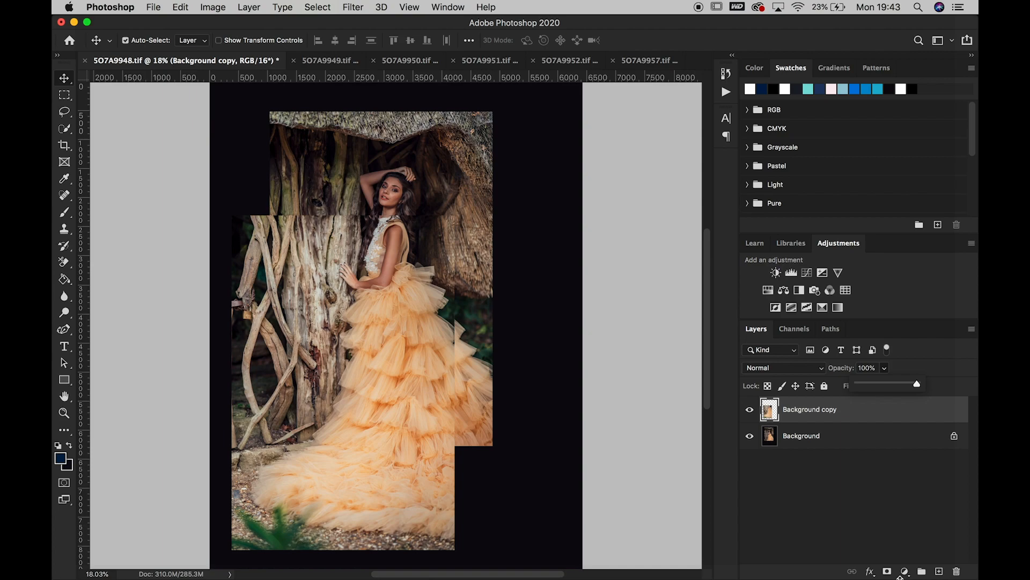
click(887, 571)
key(super+i)
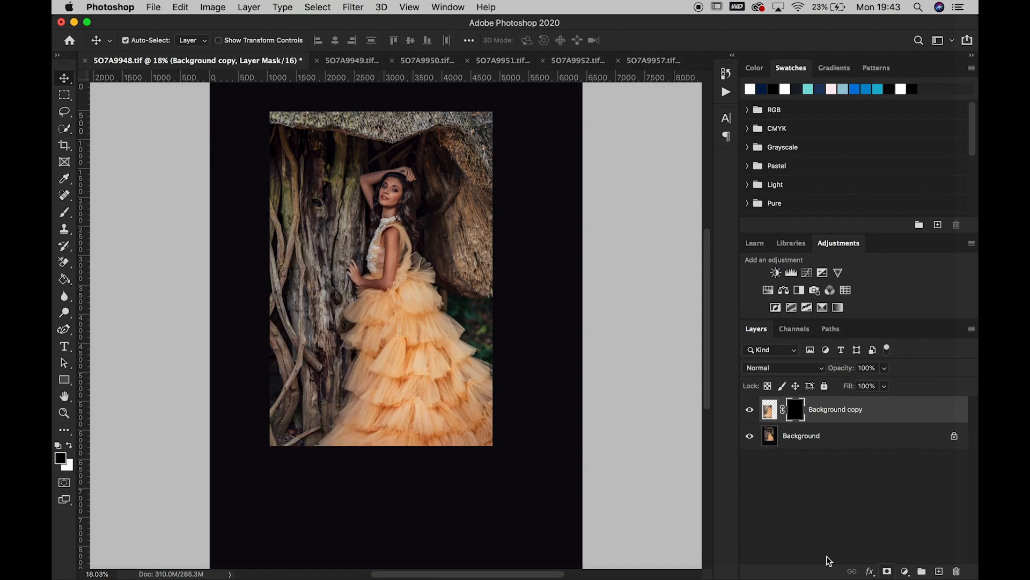
Paint the mask white with a soft 1100 px brush to reveal the branches, skirt and train, then set black as the foreground colour
click(64, 212)
click(70, 447)
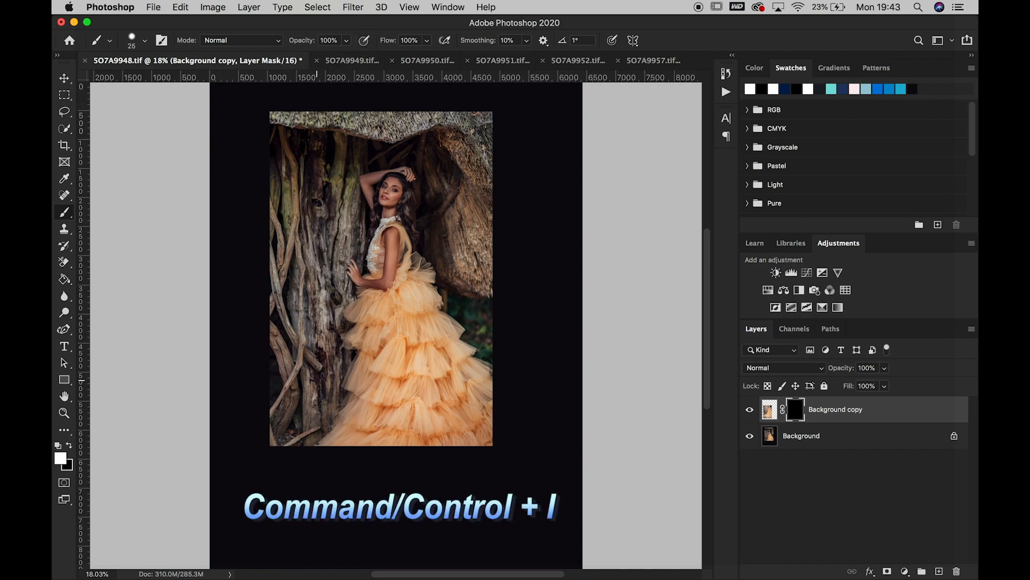
key(bracketright)
key(bracketright)
key(bracketright)
key(bracketright)
key(bracketright)
key(bracketright)
key(bracketright)
key(bracketright)
key(bracketright)
key(bracketright)
key(bracketright)
key(bracketright)
key(bracketright)
key(bracketright)
key(bracketright)
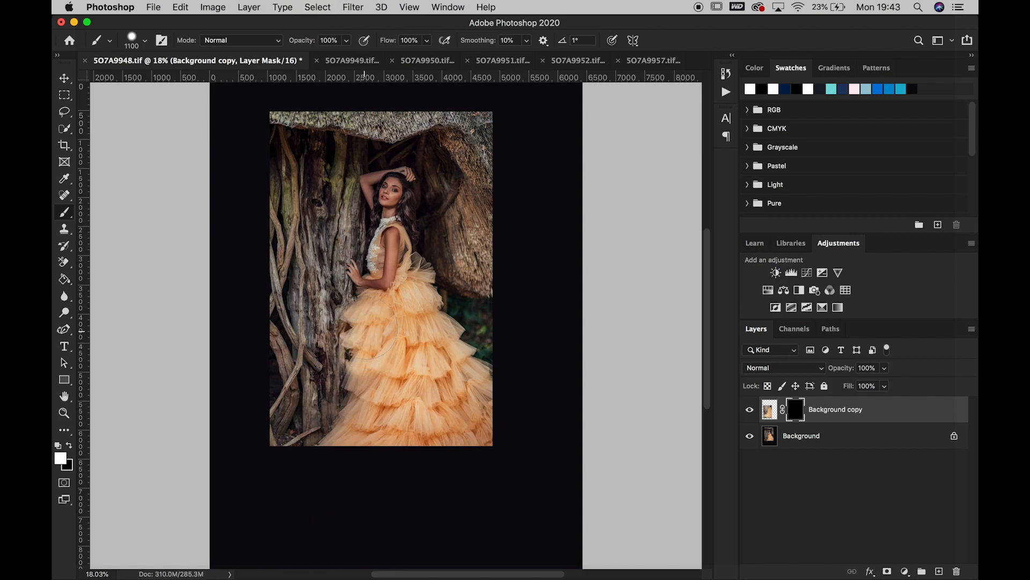
mouse_move(372, 327)
mouse_down()
mouse_move(356, 420)
mouse_move(327, 473)
mouse_move(327, 461)
mouse_move(302, 490)
mouse_move(294, 487)
mouse_move(305, 467)
mouse_move(285, 484)
mouse_move(272, 472)
mouse_move(285, 468)
mouse_move(272, 468)
mouse_move(323, 453)
mouse_move(300, 436)
mouse_move(268, 436)
mouse_move(302, 355)
mouse_move(317, 390)
mouse_move(302, 296)
mouse_move(295, 311)
mouse_move(280, 270)
mouse_move(272, 172)
mouse_move(279, 214)
mouse_move(265, 440)
mouse_move(278, 458)
mouse_move(269, 477)
mouse_move(284, 534)
mouse_move(344, 483)
mouse_move(371, 482)
mouse_move(368, 496)
mouse_move(397, 469)
mouse_move(485, 468)
mouse_move(464, 482)
mouse_move(464, 500)
mouse_move(510, 481)
mouse_move(452, 491)
mouse_move(449, 452)
mouse_move(420, 521)
mouse_move(378, 514)
mouse_move(385, 512)
mouse_move(381, 534)
mouse_move(450, 546)
mouse_move(232, 557)
mouse_move(216, 568)
mouse_move(232, 504)
mouse_move(235, 516)
mouse_move(216, 441)
mouse_move(202, 262)
mouse_move(213, 221)
mouse_move(230, 244)
mouse_move(235, 532)
mouse_up()
click(69, 446)
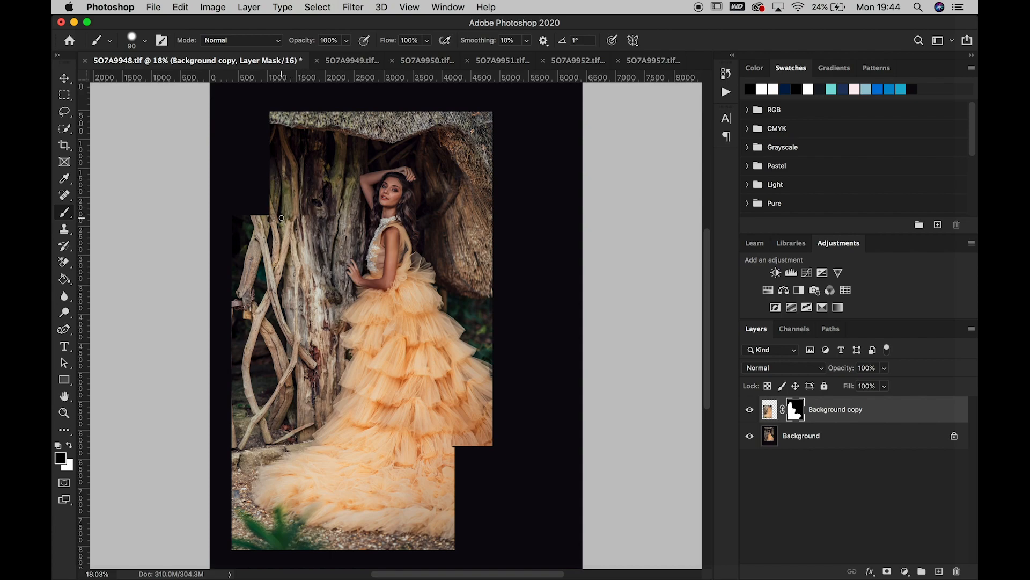
Undo the last mask stroke and shift the copied layer slightly to the right to line it up with the base photo
key(super+z)
click(64, 78)
drag(304, 262, 309, 262)
key(Left)
key(Left)
key(Left)
key(Left)
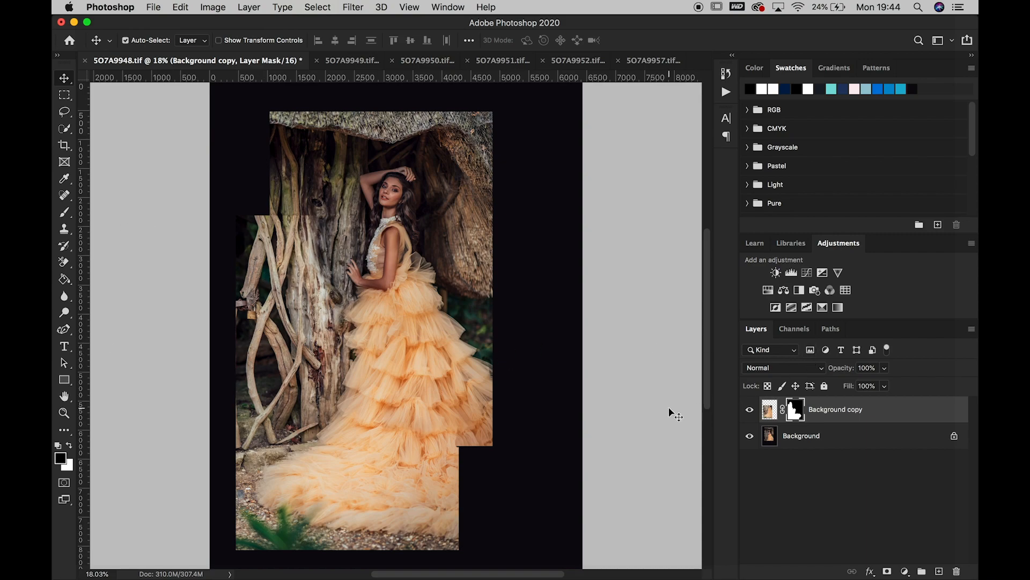
Add a Curves adjustment clipped to the copied layer and darken its midtones with a point at input 136, output 119
click(808, 274)
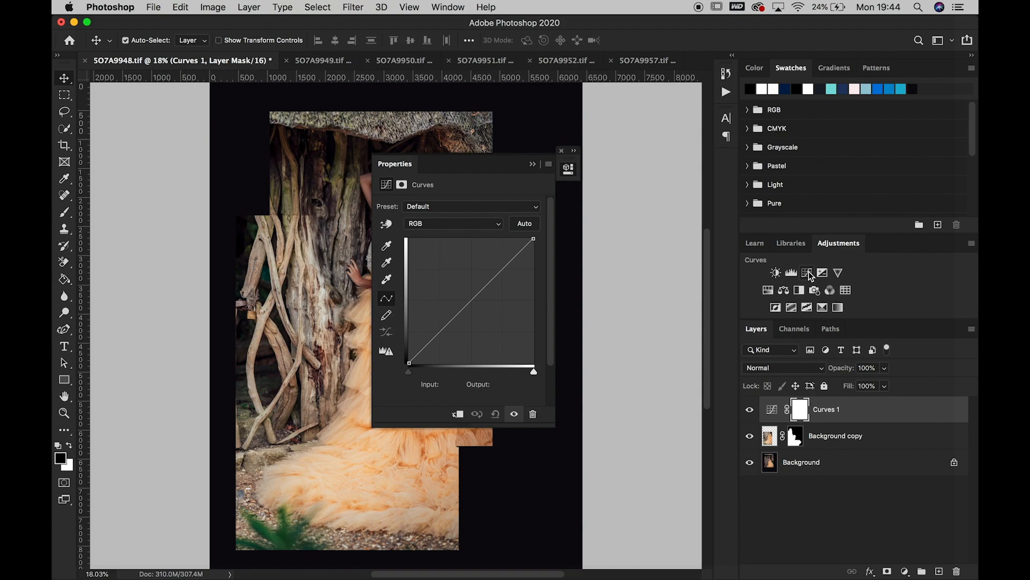
drag(507, 168, 675, 169)
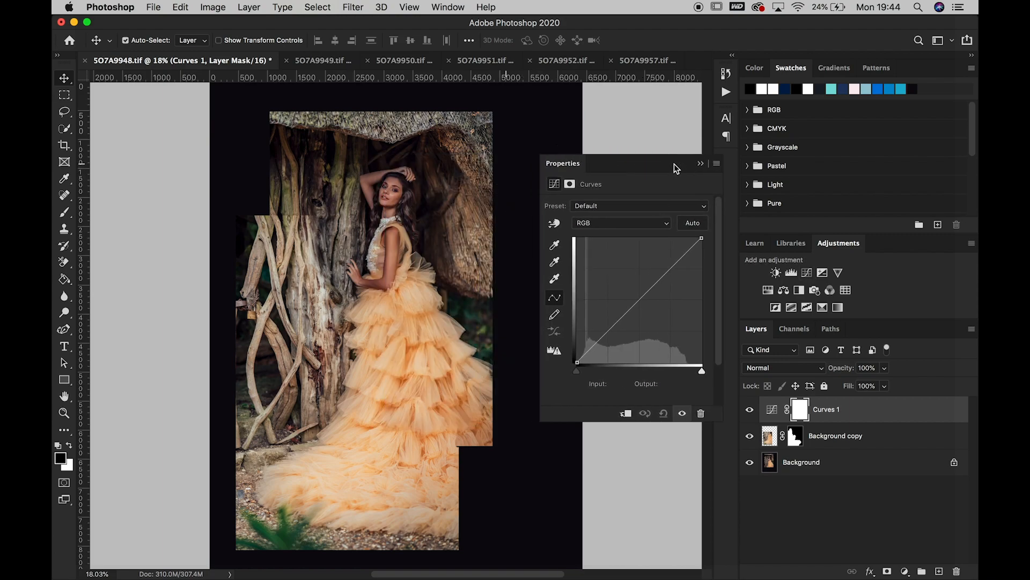
click(626, 413)
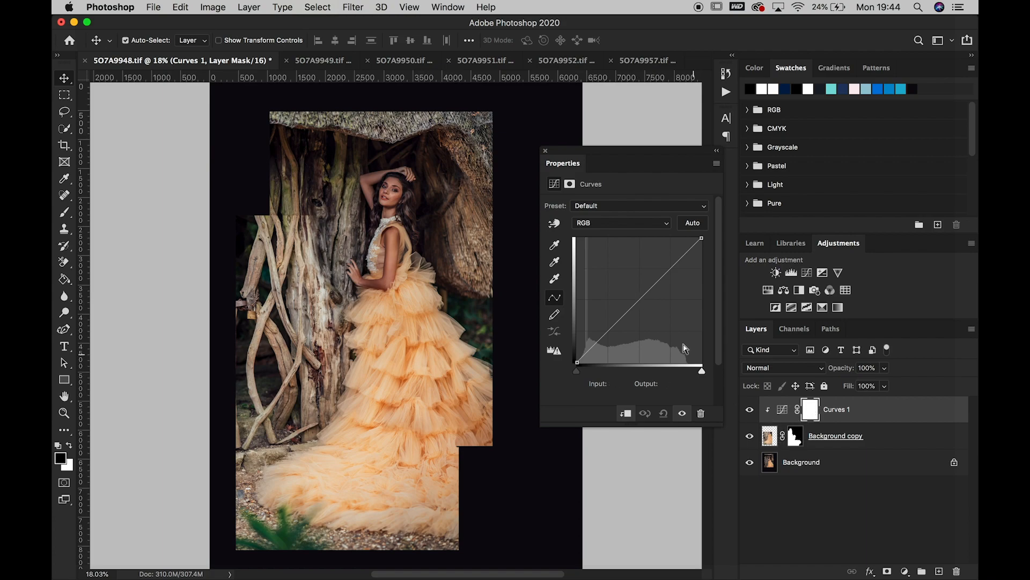
click(641, 301)
mouse_move(641, 301)
mouse_down()
mouse_move(610, 240)
mouse_move(685, 355)
mouse_move(651, 329)
mouse_move(645, 306)
mouse_up()
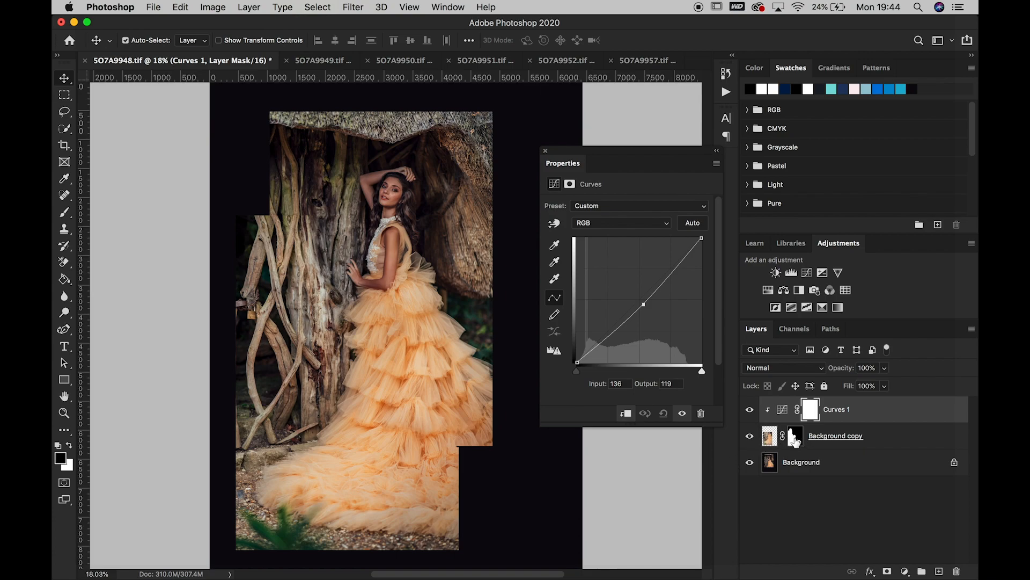
Refine the copied layer's mask with a 90 px black brush and compare the blend with the layer hidden and shown
click(796, 437)
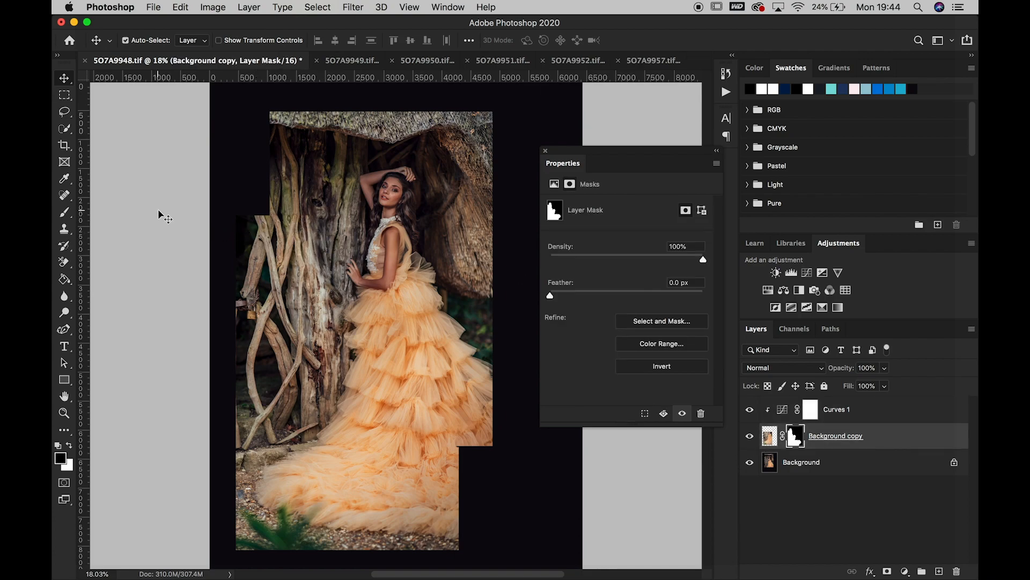
click(65, 212)
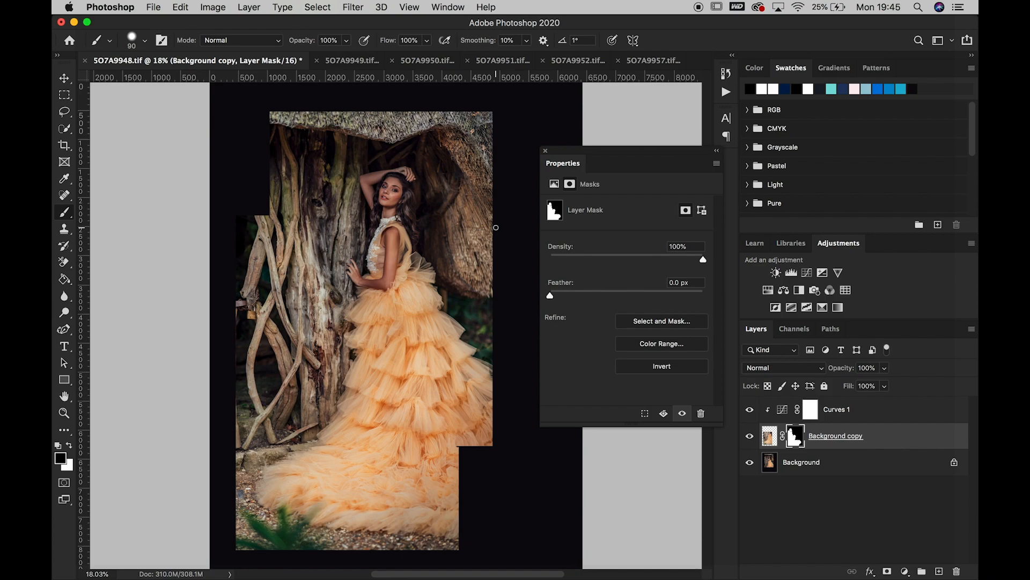
click(750, 437)
click(751, 438)
click(751, 437)
click(750, 437)
click(750, 437)
click(750, 437)
click(717, 151)
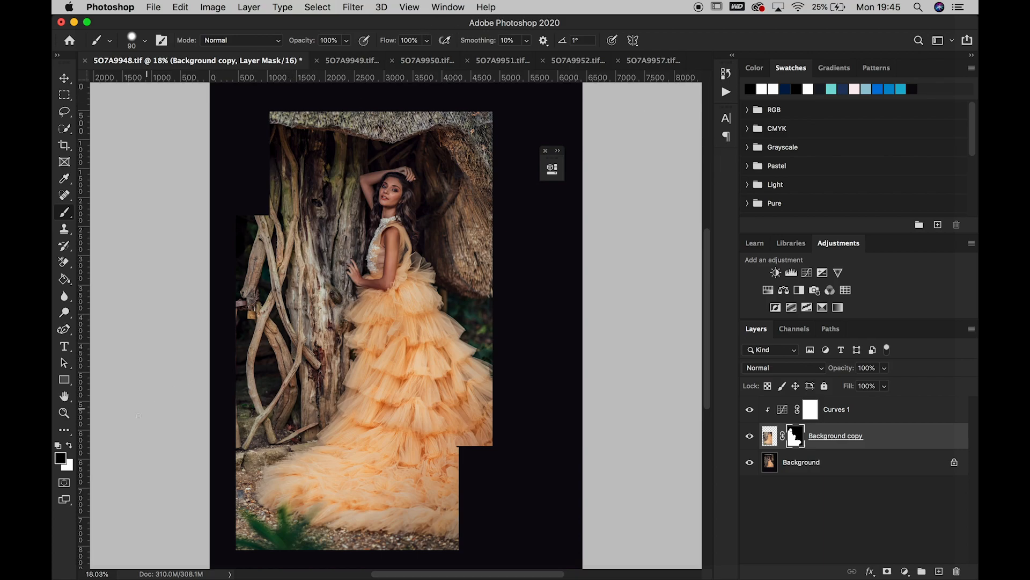
Examine the blend at 66.7% from the skirt's tiers up to the tree trunk and branches for mismatched seams
click(64, 412)
click(456, 422)
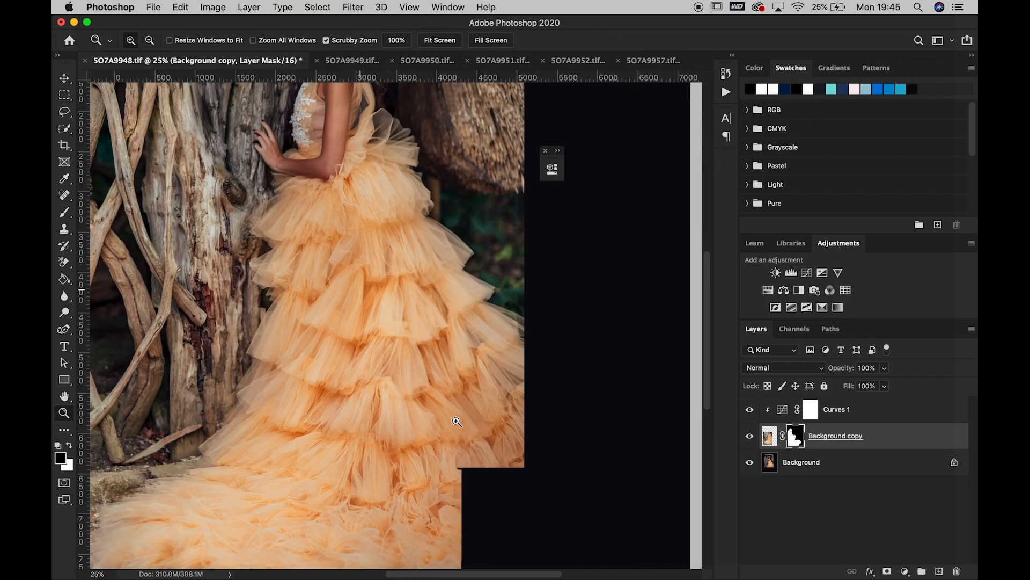
click(456, 422)
click(457, 422)
click(456, 422)
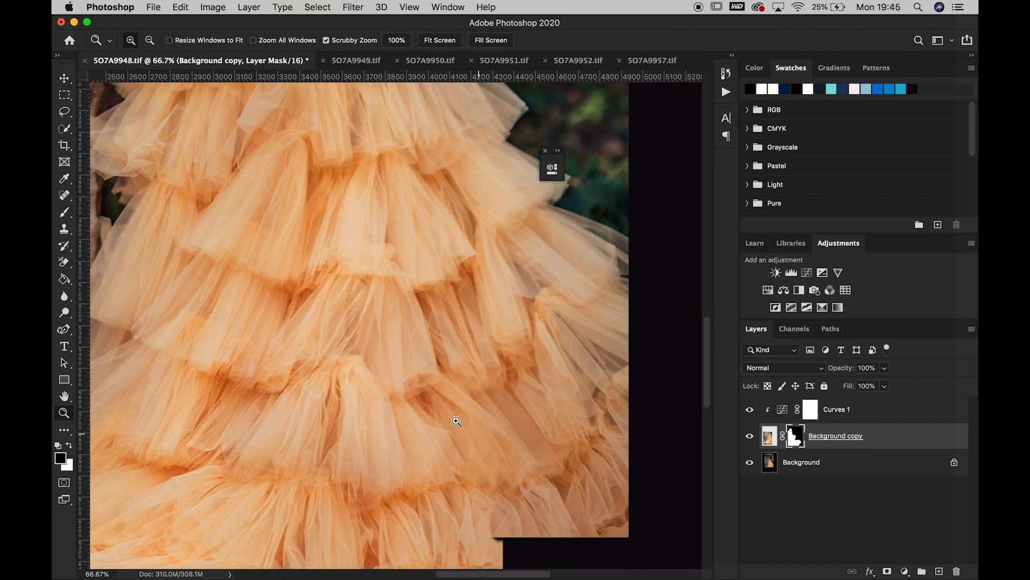
scroll(457, 422, up, 10)
scroll(457, 422, left, 8)
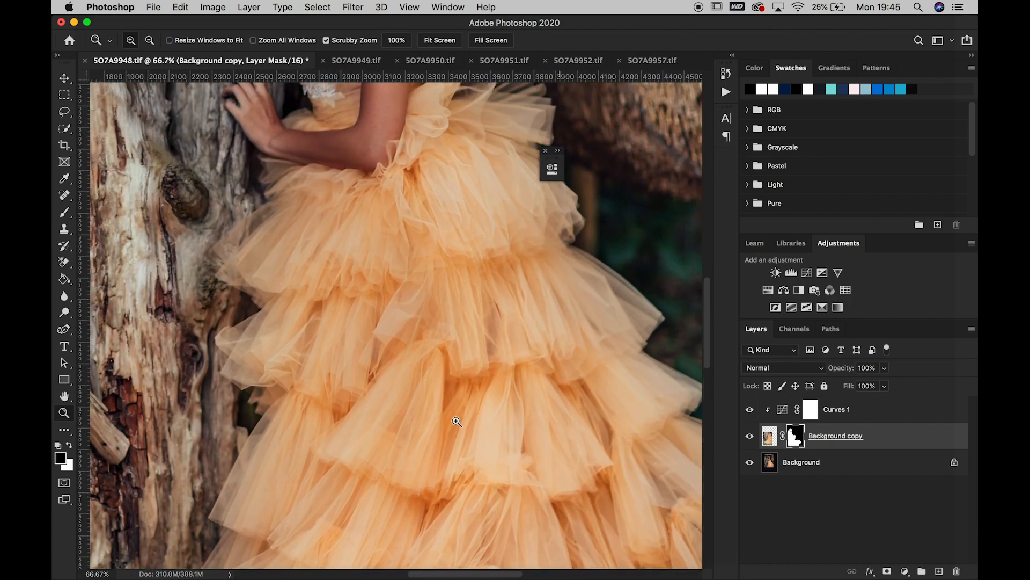
scroll(457, 421, up, 10)
scroll(457, 422, left, 8)
scroll(457, 422, left, 5)
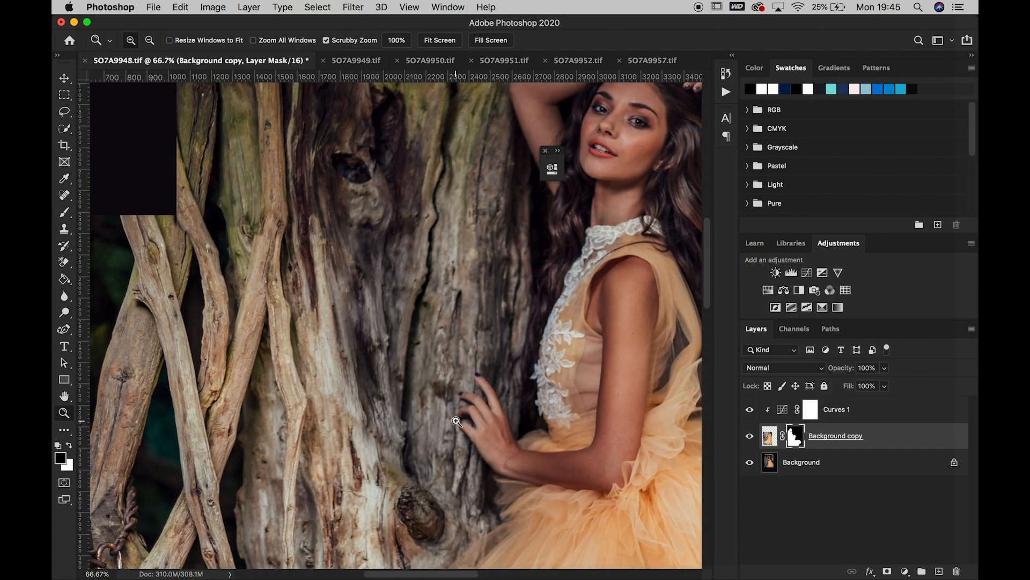
Retouch the copied layer's mask in black with a smaller brush near the branches beside the trunk, comparing it hidden and shown
click(66, 214)
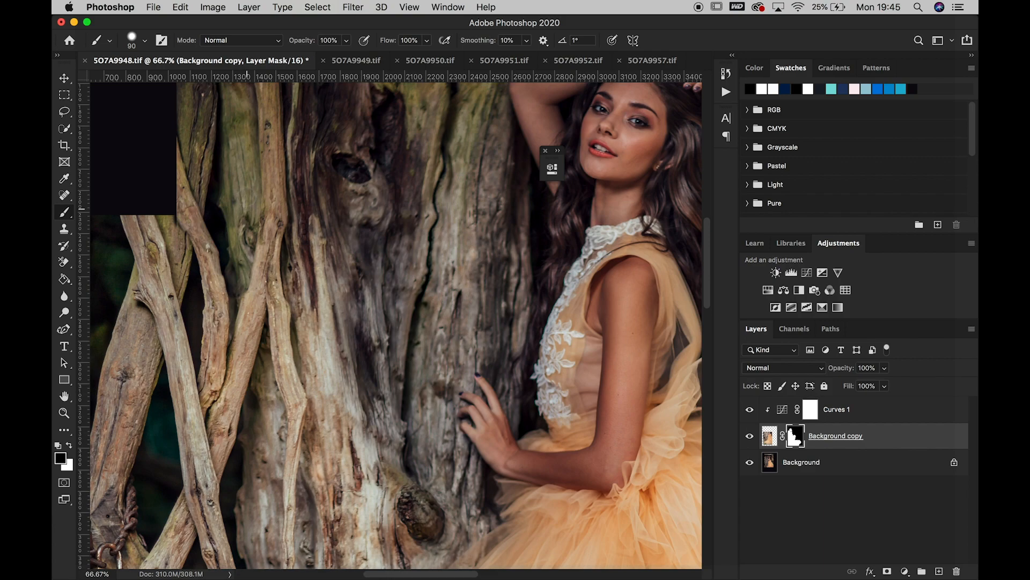
key(bracketleft)
key(bracketleft)
key(bracketleft)
click(230, 332)
click(751, 437)
click(751, 437)
Inspect the skirt, bodice and face at 66.7% for blending flaws, comparing the skirt with the copied layer hidden and shown
click(64, 412)
right_click(355, 352)
click(373, 361)
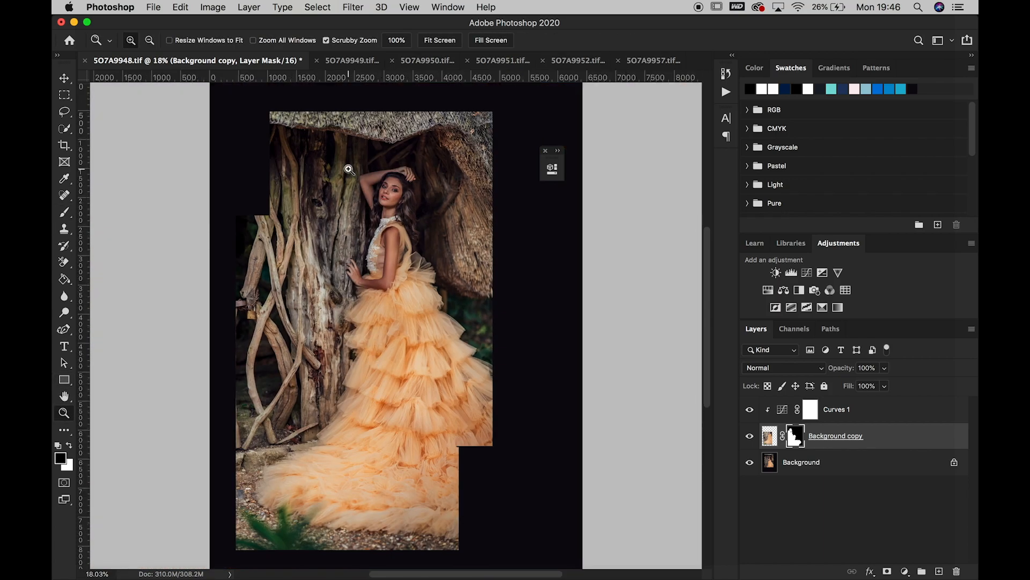
click(449, 388)
click(449, 388)
click(449, 389)
click(449, 389)
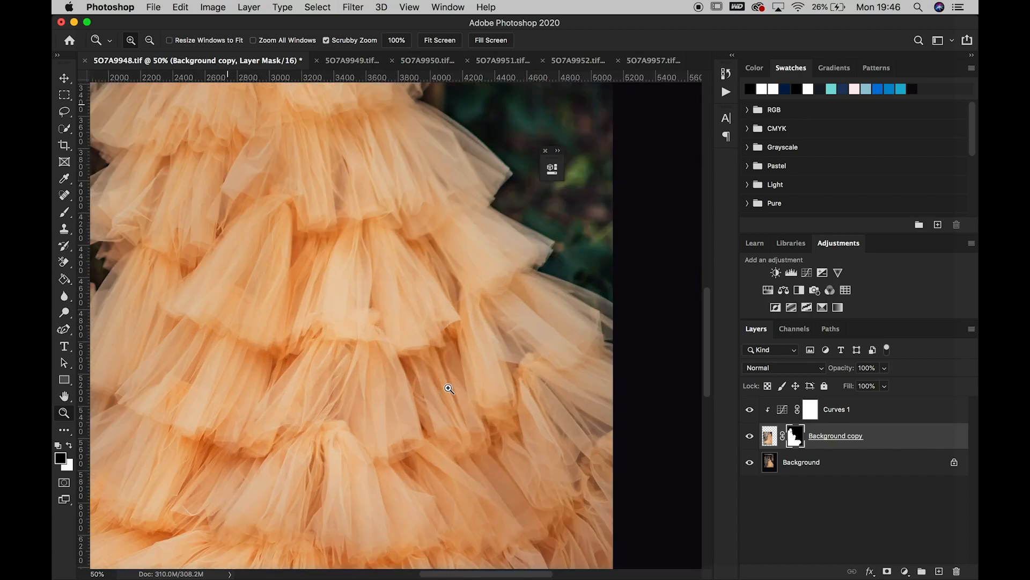
scroll(449, 388, down, 5)
scroll(450, 388, down, 2)
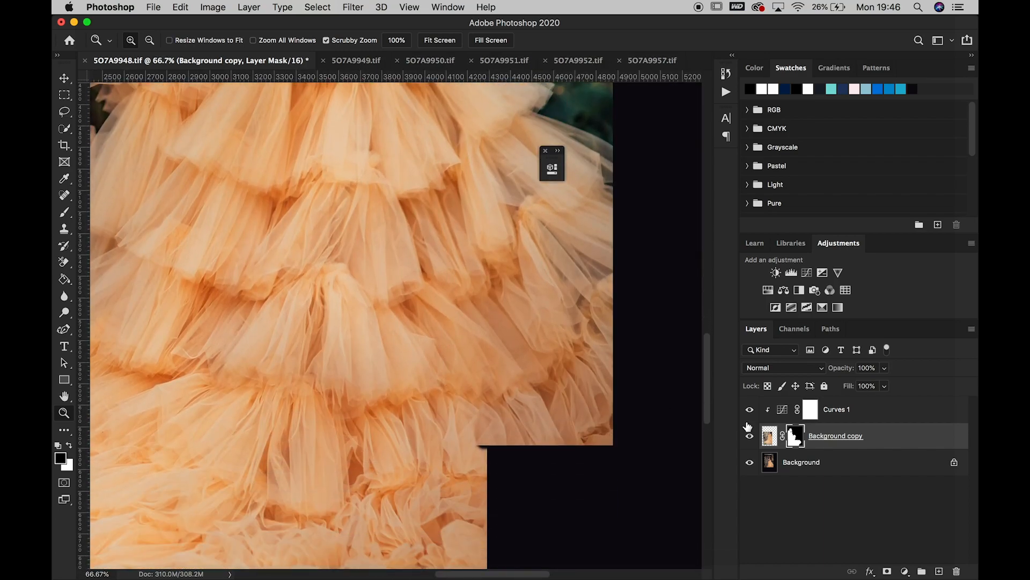
click(751, 438)
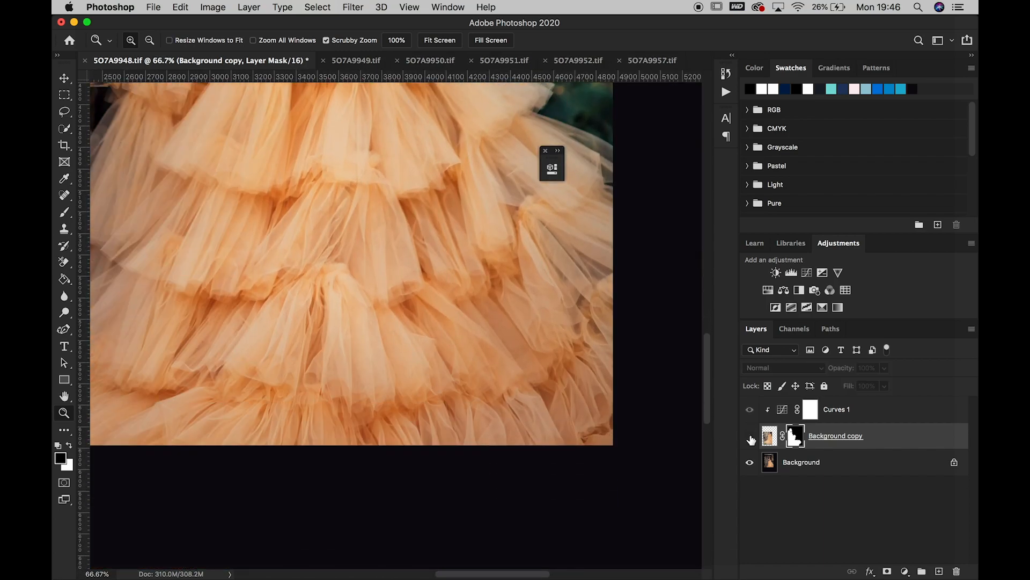
click(750, 438)
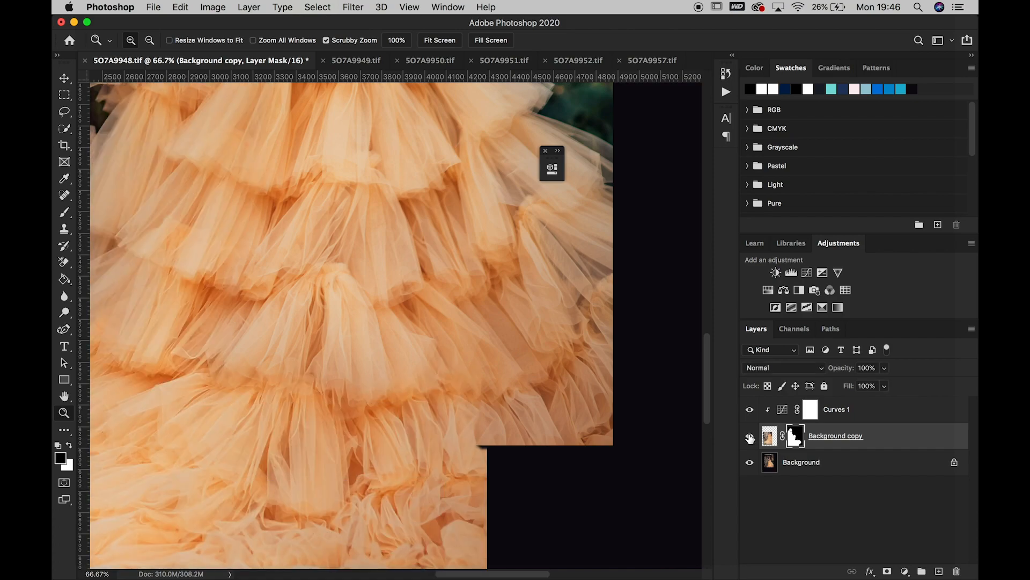
scroll(427, 326, up, 10)
scroll(426, 326, left, 8)
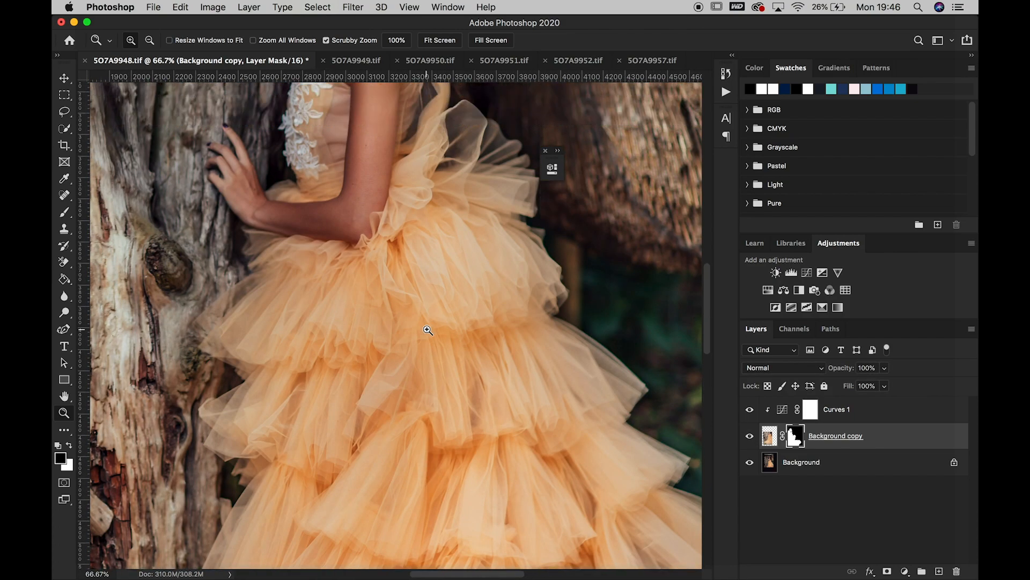
scroll(428, 330, up, 10)
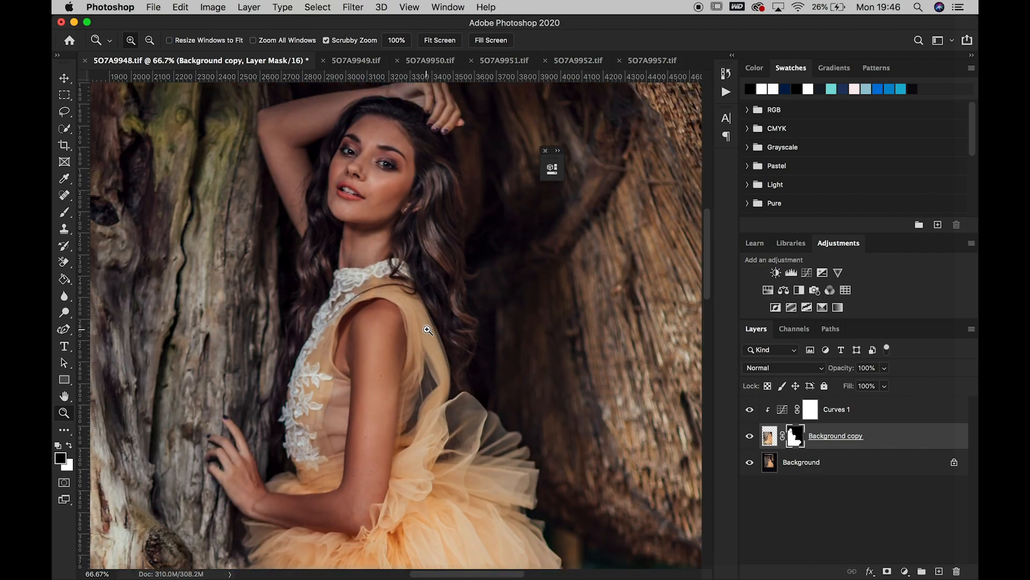
right_click(428, 329)
click(446, 336)
Flatten the composite into a single layer and close 5O7A9952.tif without saving its changes
click(257, 12)
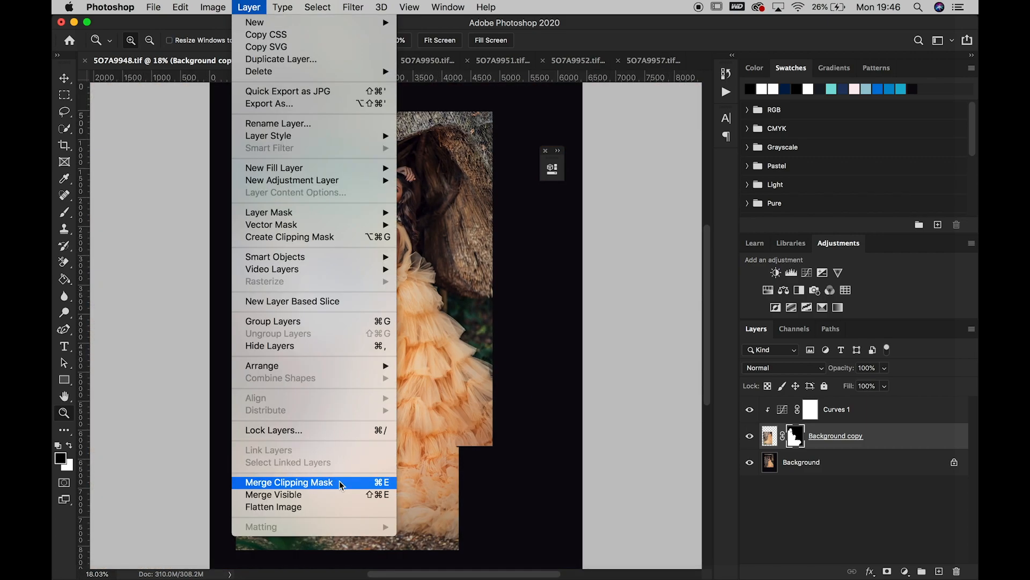
click(334, 511)
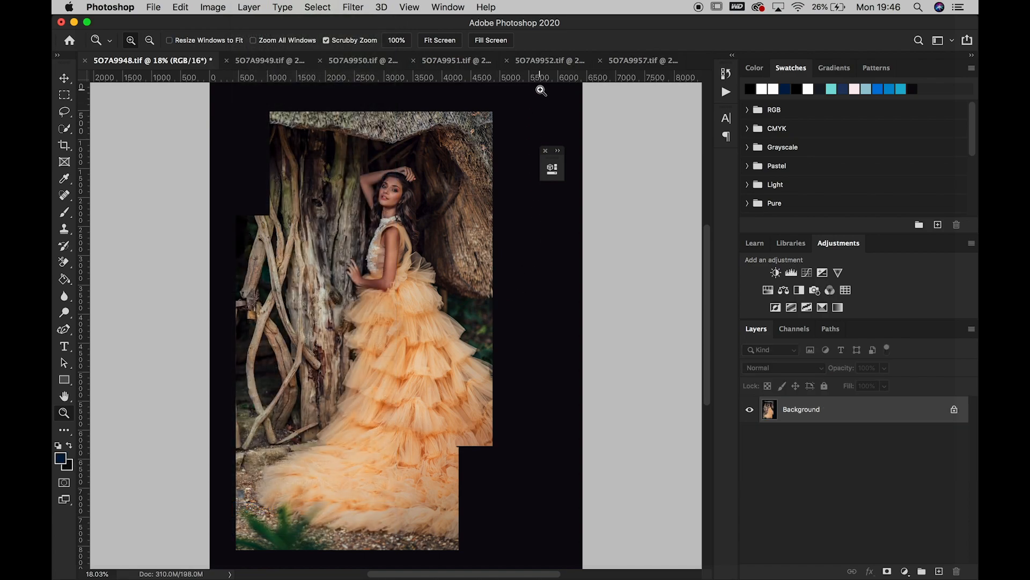
click(533, 60)
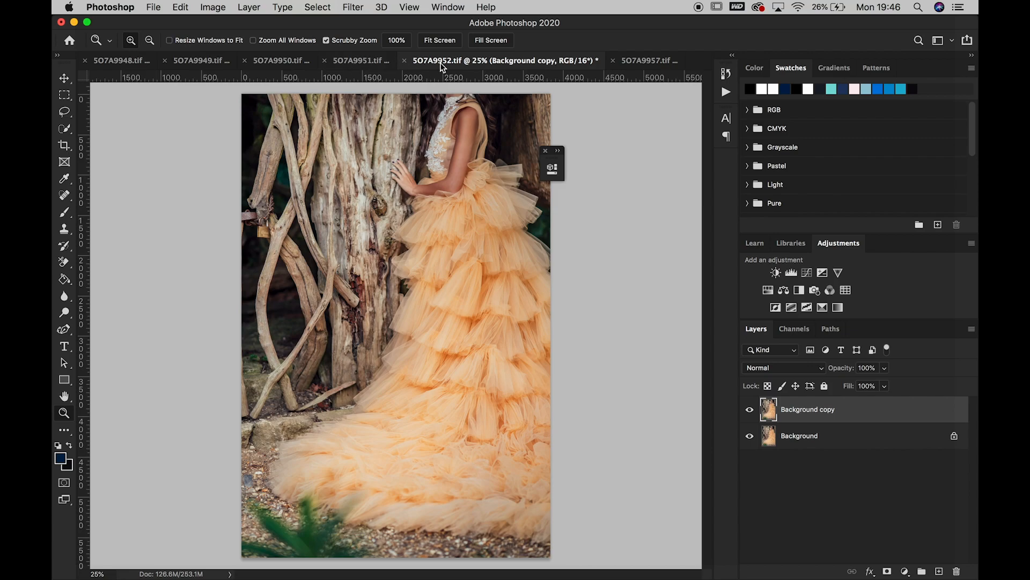
click(404, 61)
click(484, 211)
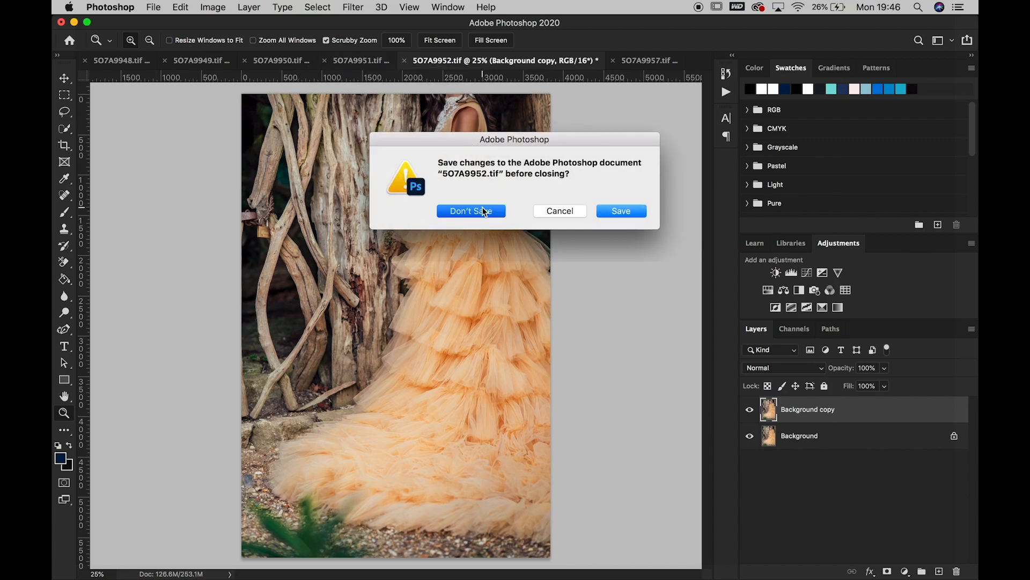
Duplicate the background of 5O7A9951.tif and place the copy in 5O7A9948.tif over the dress's right side and train
click(497, 63)
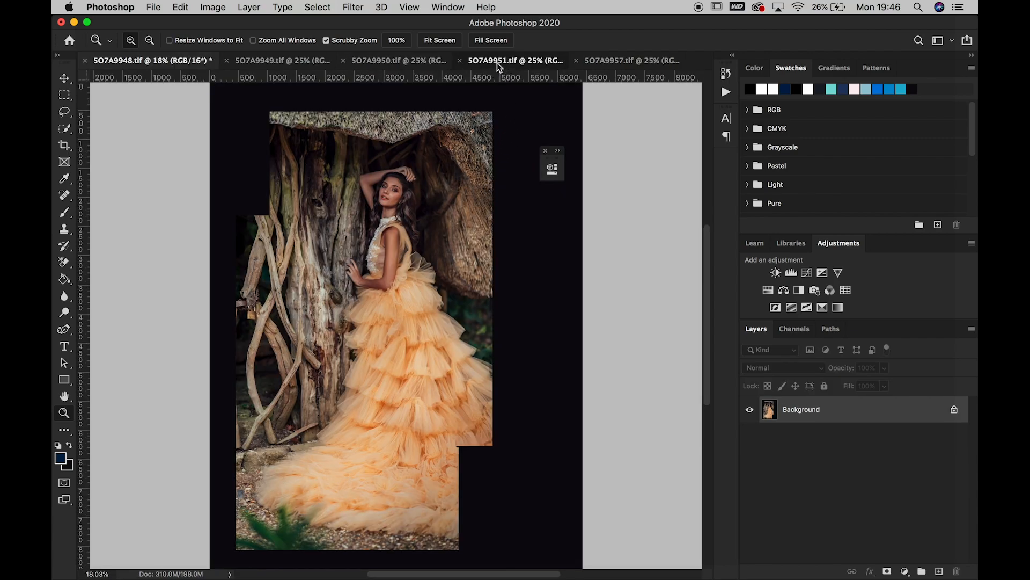
click(64, 79)
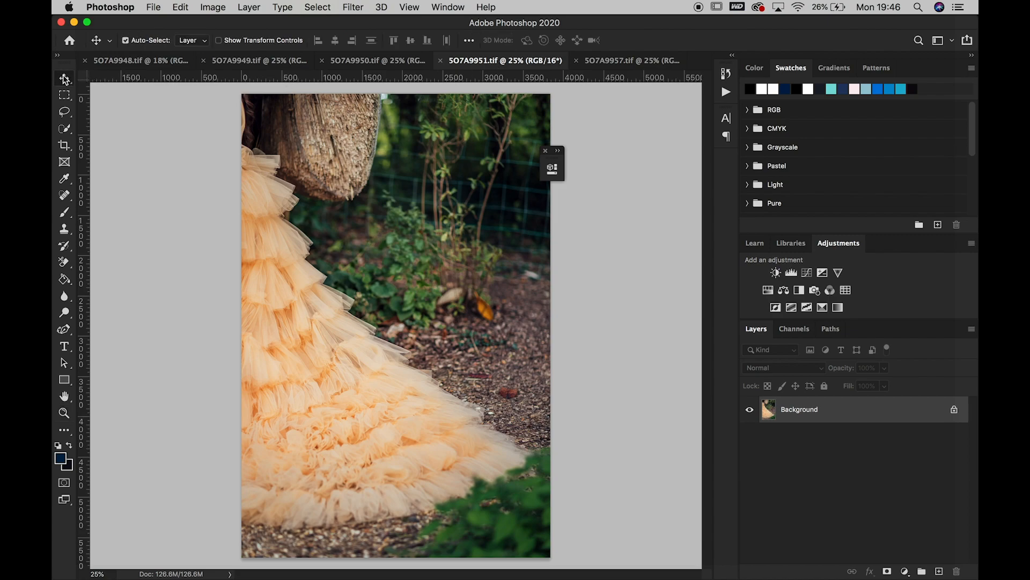
drag(921, 422, 940, 571)
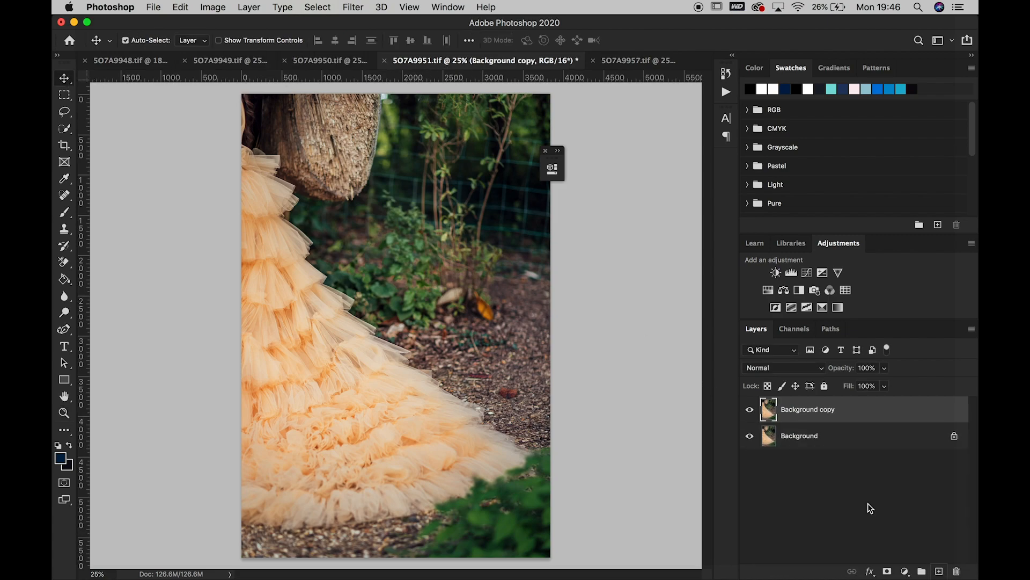
drag(280, 249, 124, 59)
drag(432, 430, 524, 390)
scroll(524, 392, down, 5)
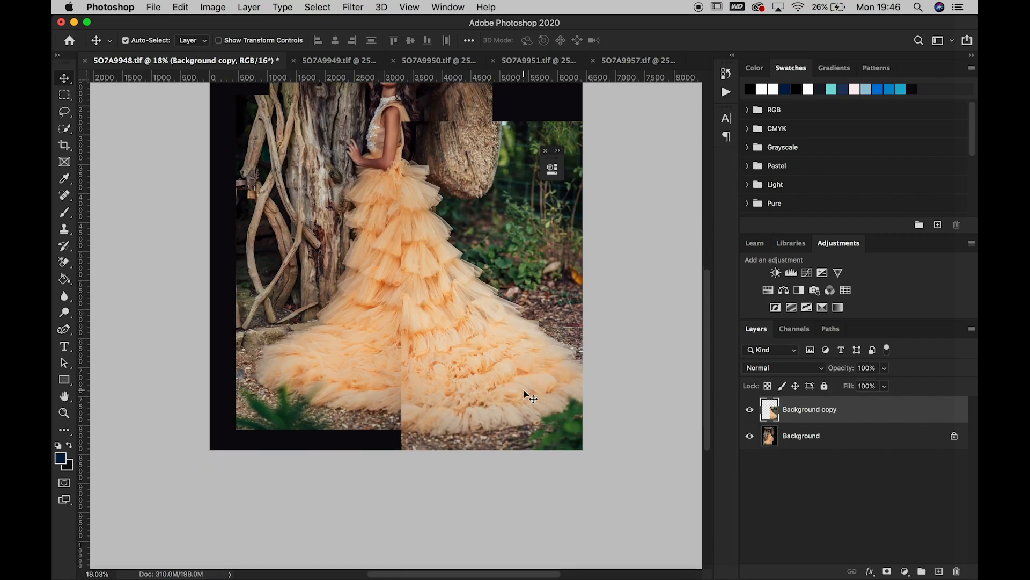
Scale the copied layer down to 92.89% and check its alignment at 70% opacity, at full opacity and with it hidden
key(super+t)
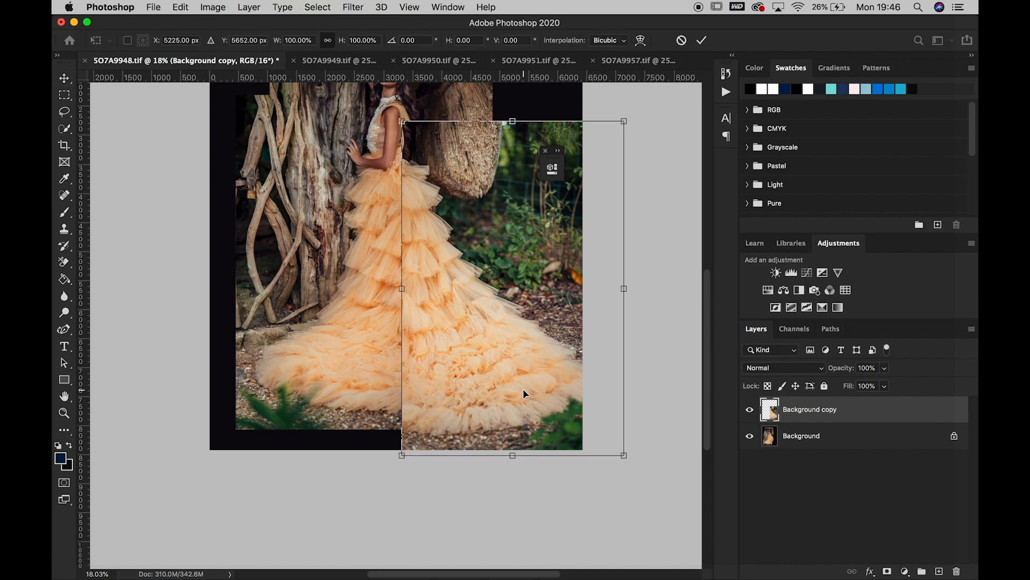
drag(624, 456, 600, 440)
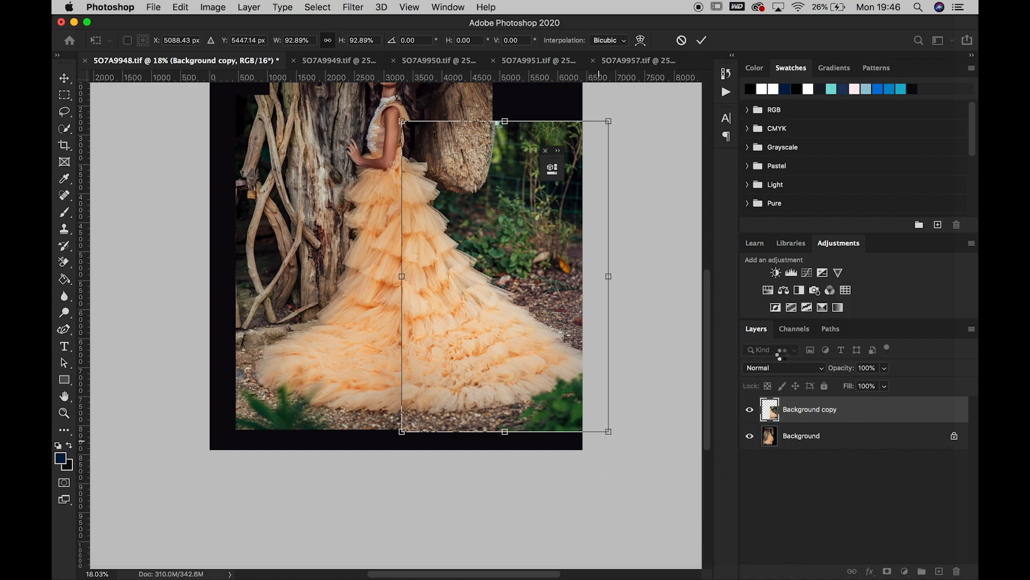
drag(884, 369, 867, 381)
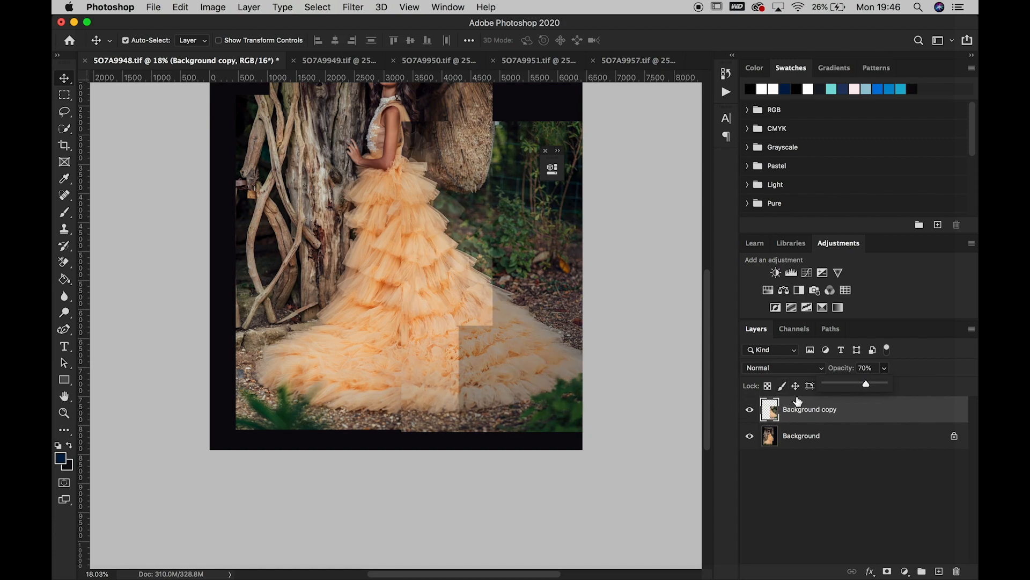
drag(871, 385, 897, 385)
click(750, 412)
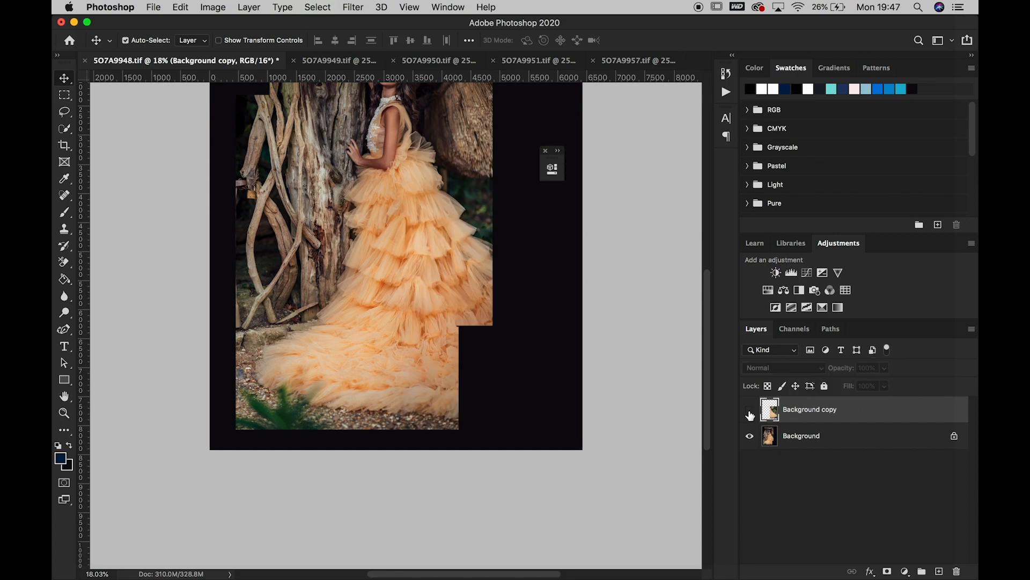
click(750, 412)
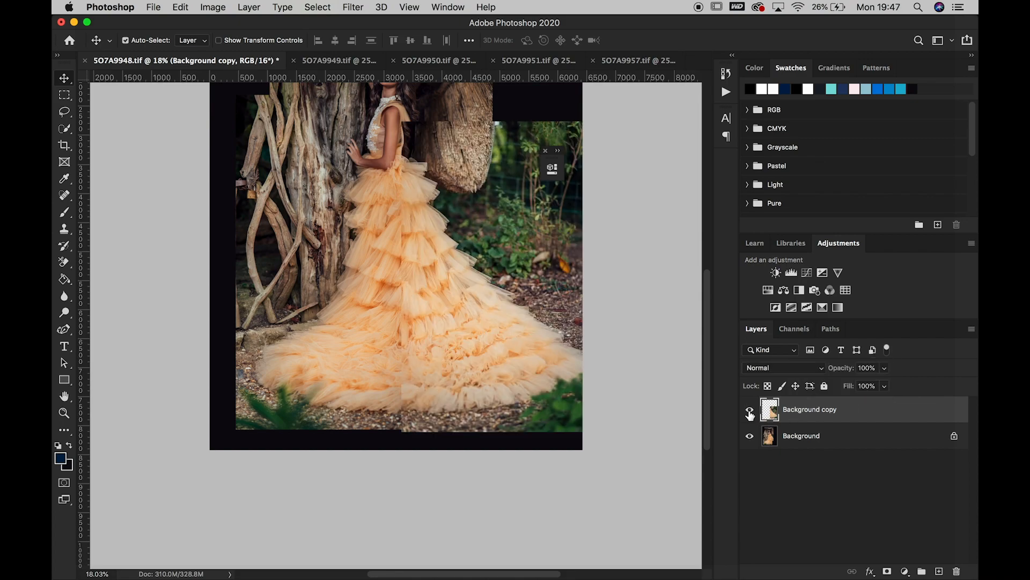
Move the copied layer slightly up and right and enlarge it proportionally twice, by 102.76% and by 102.65%
drag(485, 230, 497, 223)
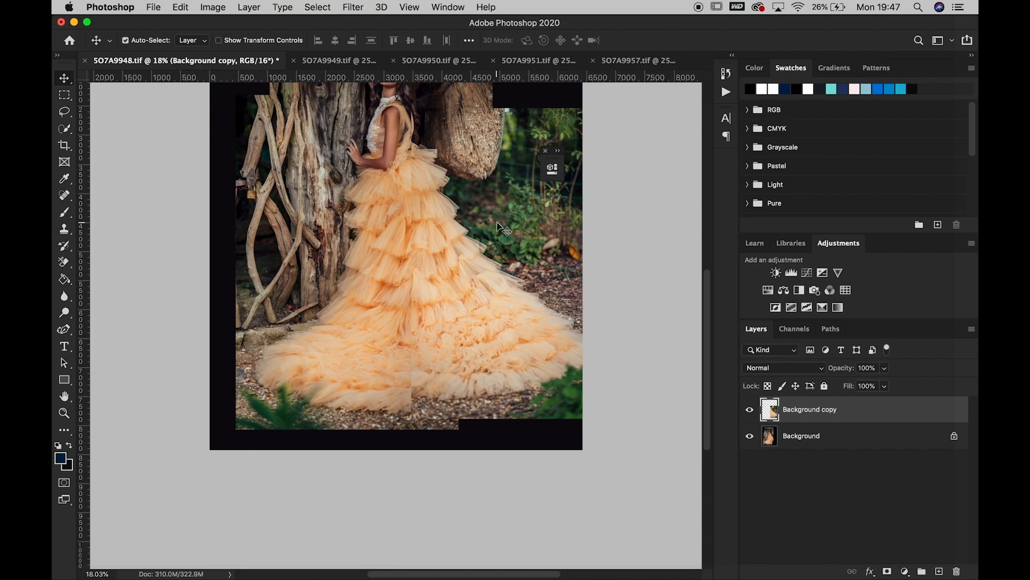
key(ctrl+t)
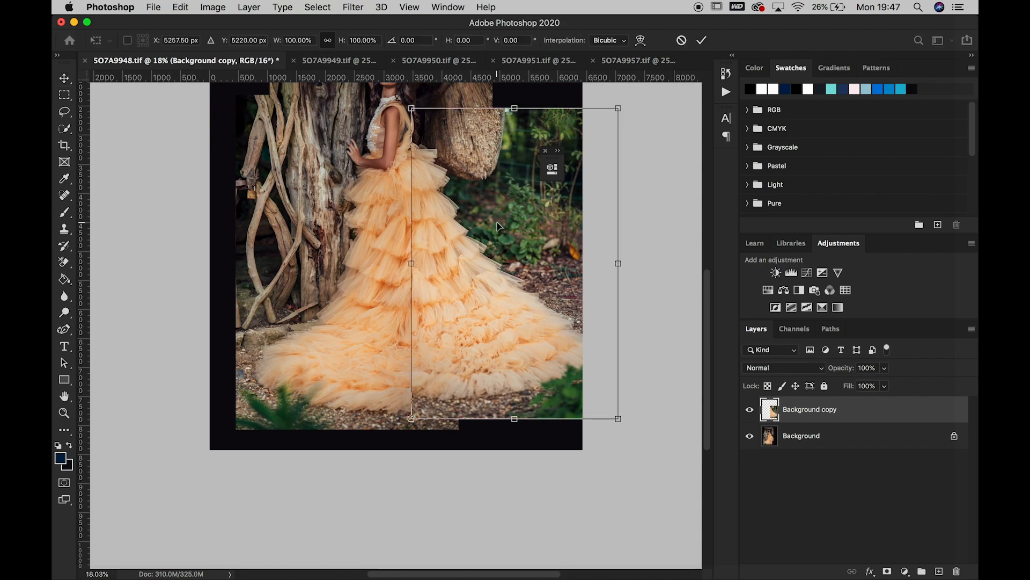
drag(412, 418, 407, 428)
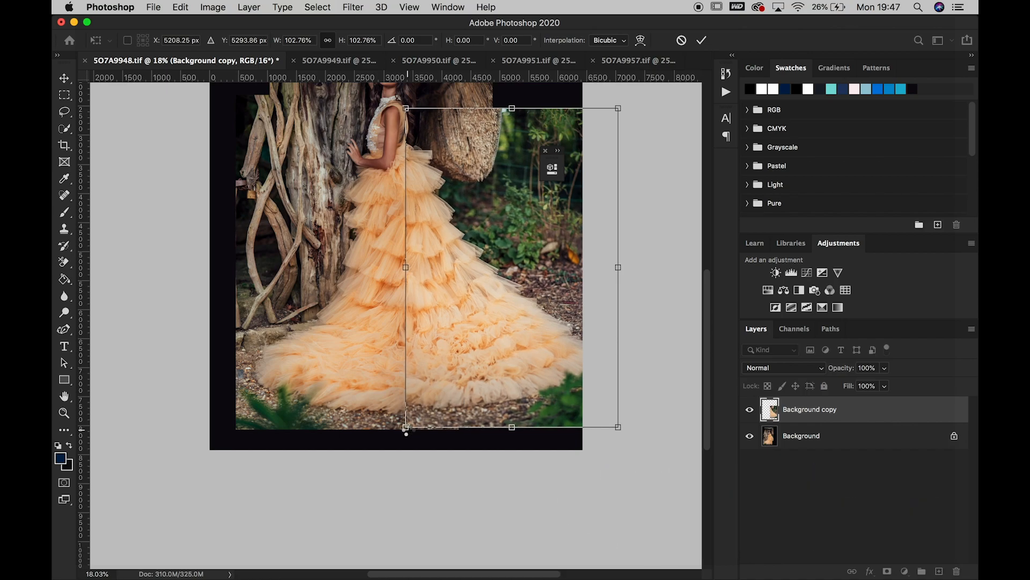
key(Return)
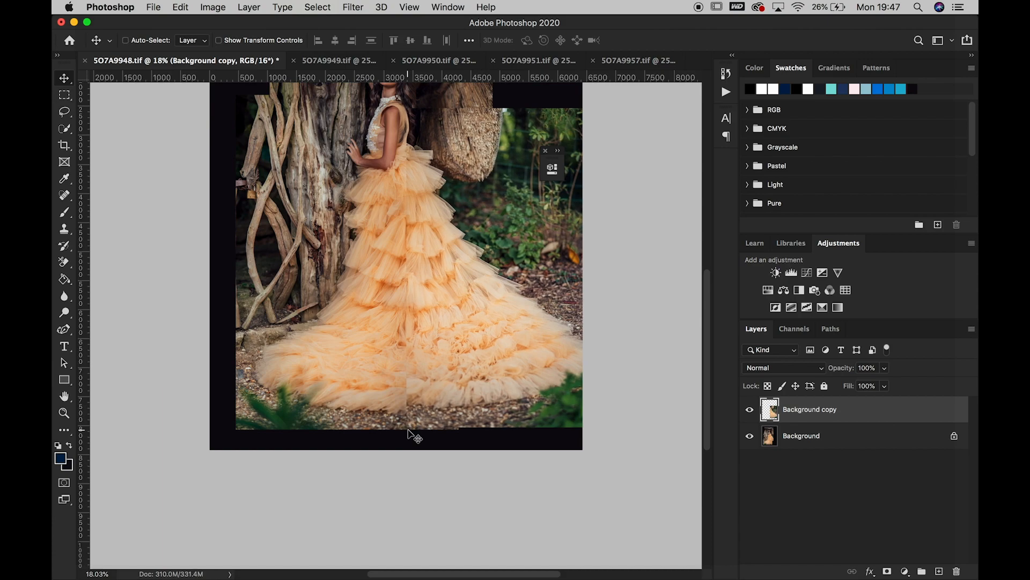
key(super+t)
drag(406, 430, 401, 437)
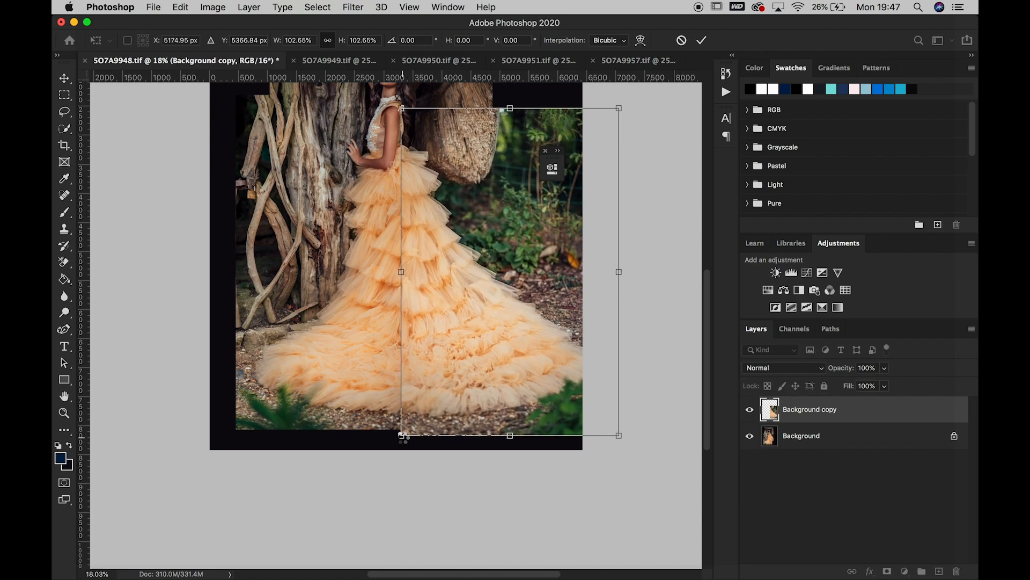
key(Return)
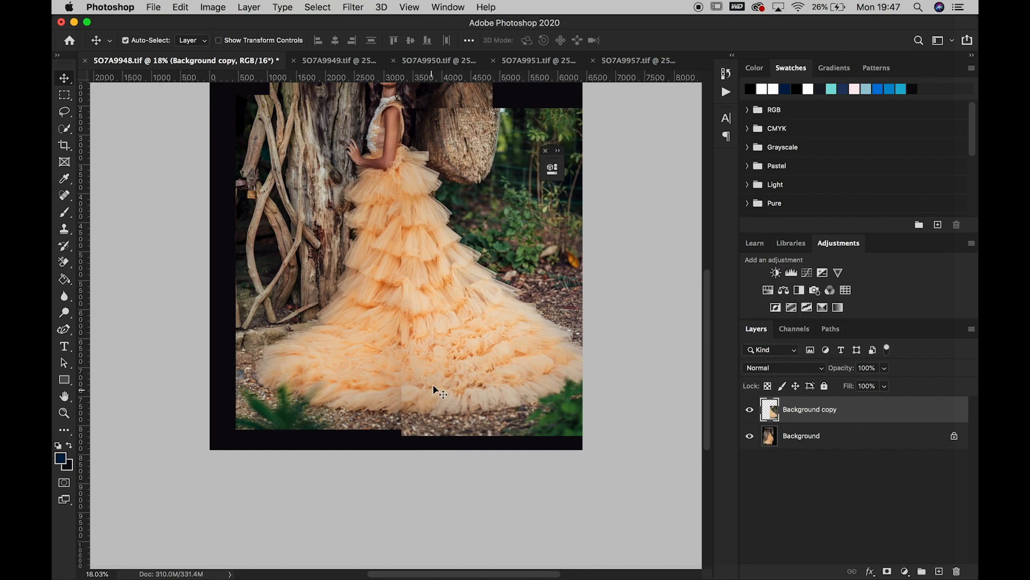
Nudge the copied layer to the right to line up the skirt tiers and add a white layer mask to it
key(shift+Right)
key(shift+Right)
key(shift+Right)
key(shift+Right)
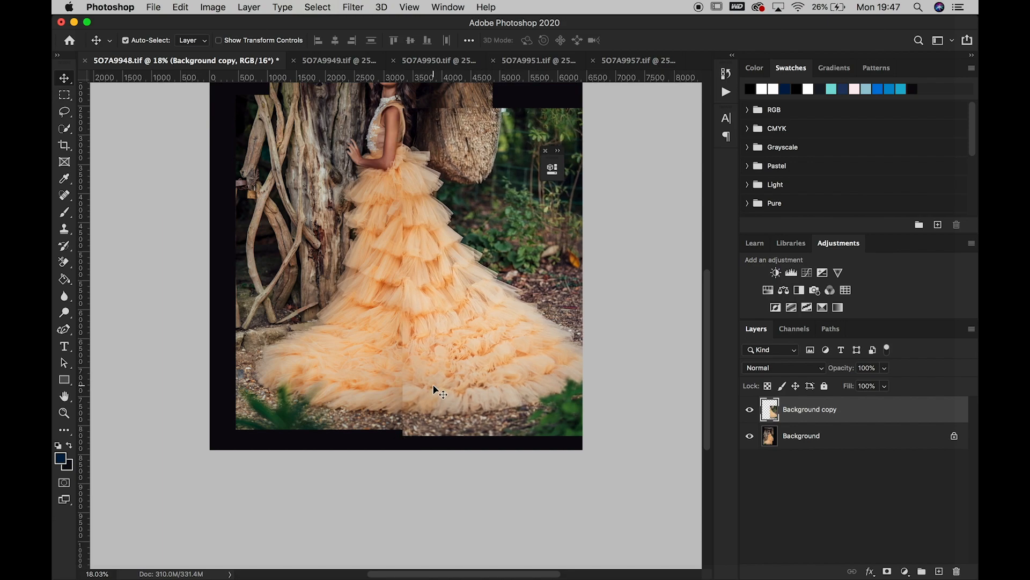
key(shift+Right)
key(shift+Right)
key(shift+Right)
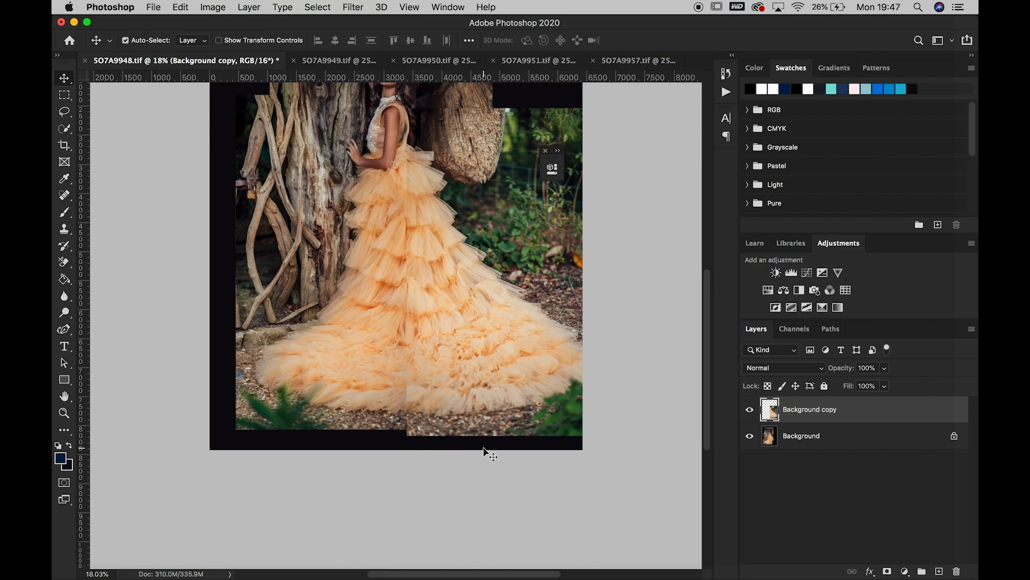
click(887, 572)
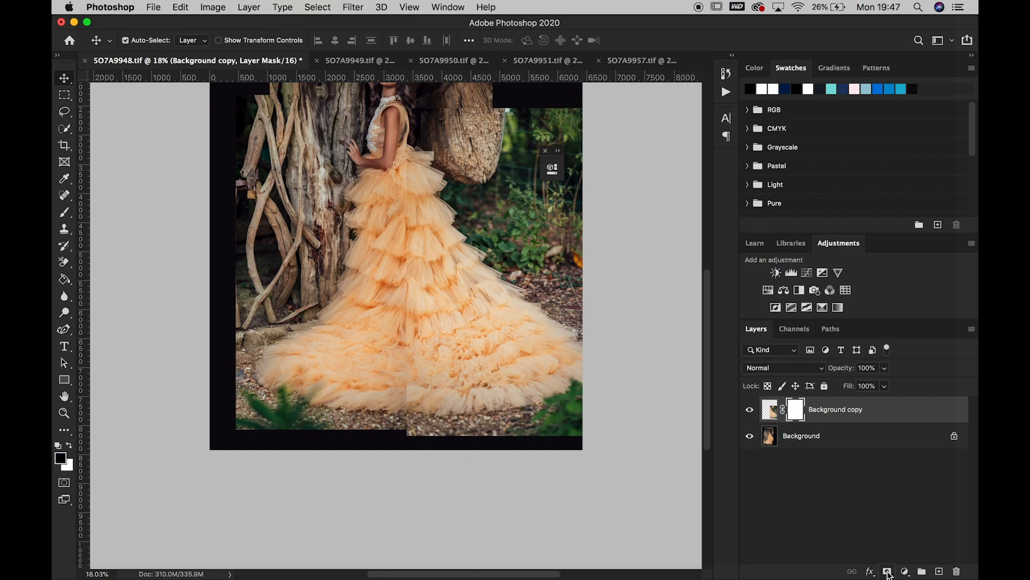
Invert the new layer mask to black and paint white with a 900 px brush to reveal the train and garden beside the dress
key(super+i)
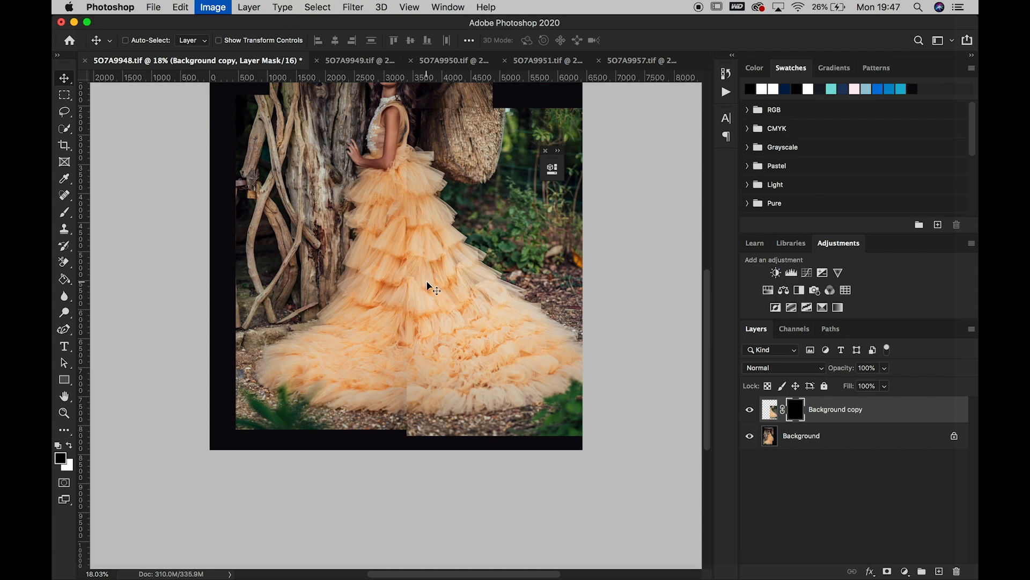
click(65, 214)
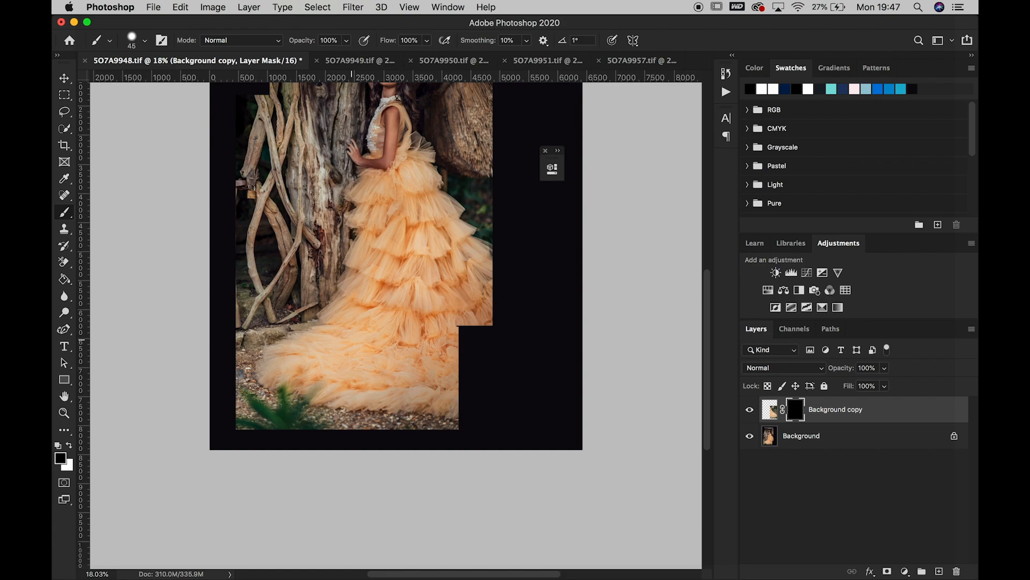
key(bracketright)
key(bracketright)
key(bracketright)
key(bracketright)
key(bracketright)
key(bracketright)
click(69, 446)
mouse_move(478, 340)
mouse_down()
mouse_move(482, 384)
mouse_move(494, 385)
mouse_move(460, 404)
mouse_move(479, 387)
mouse_move(478, 360)
mouse_move(515, 397)
mouse_move(538, 378)
mouse_move(551, 410)
mouse_move(490, 414)
mouse_move(499, 421)
mouse_move(481, 420)
mouse_move(513, 425)
mouse_move(441, 432)
mouse_move(560, 407)
mouse_move(543, 262)
mouse_move(544, 320)
mouse_move(519, 287)
mouse_move(510, 325)
mouse_move(522, 371)
mouse_move(521, 311)
mouse_move(585, 426)
mouse_move(583, 194)
mouse_move(583, 267)
mouse_move(548, 248)
mouse_move(548, 212)
mouse_move(510, 202)
mouse_move(503, 73)
mouse_move(513, 98)
mouse_move(489, 164)
mouse_up()
scroll(490, 164, up, 5)
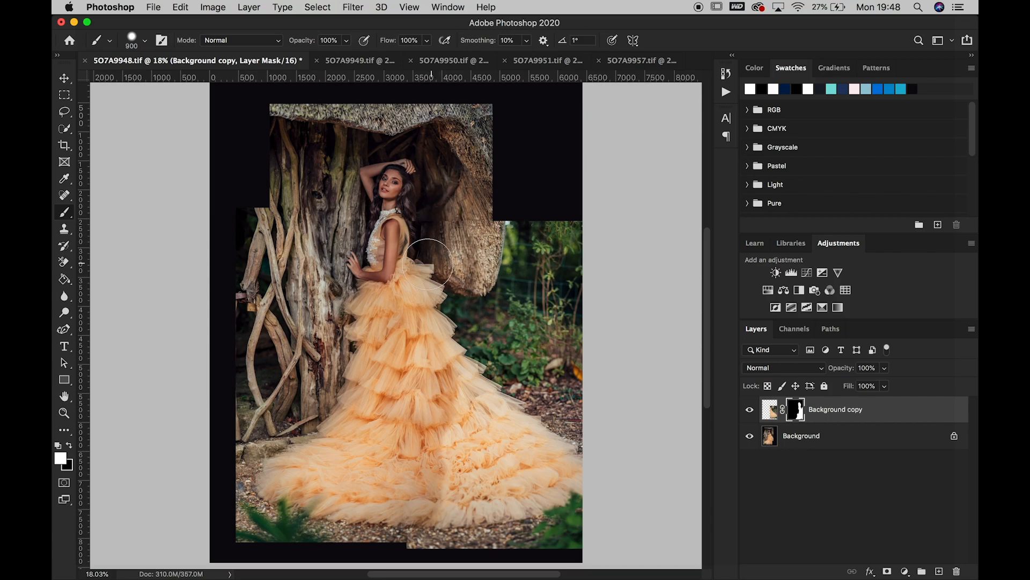
mouse_move(436, 239)
mouse_down()
mouse_move(440, 259)
mouse_move(450, 180)
mouse_up()
Paint black on the mask with a 500 px and then a 200 px brush around the model's back and the skirt's right edge
click(63, 414)
drag(420, 210, 420, 210)
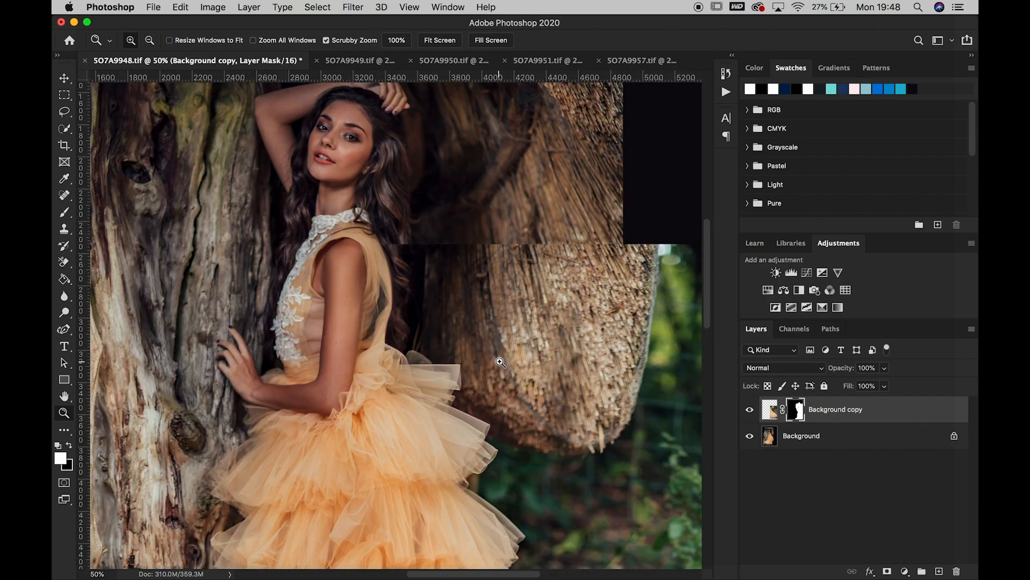
click(64, 213)
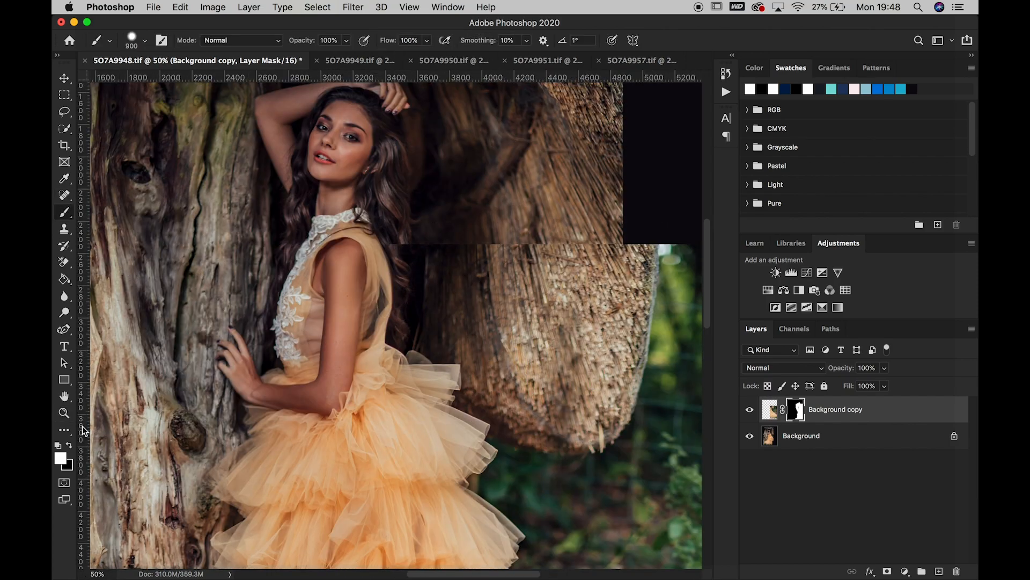
click(69, 445)
key(bracketleft)
key(bracketleft)
key(bracketleft)
key(bracketleft)
key(bracketleft)
key(bracketleft)
key(bracketleft)
key(bracketleft)
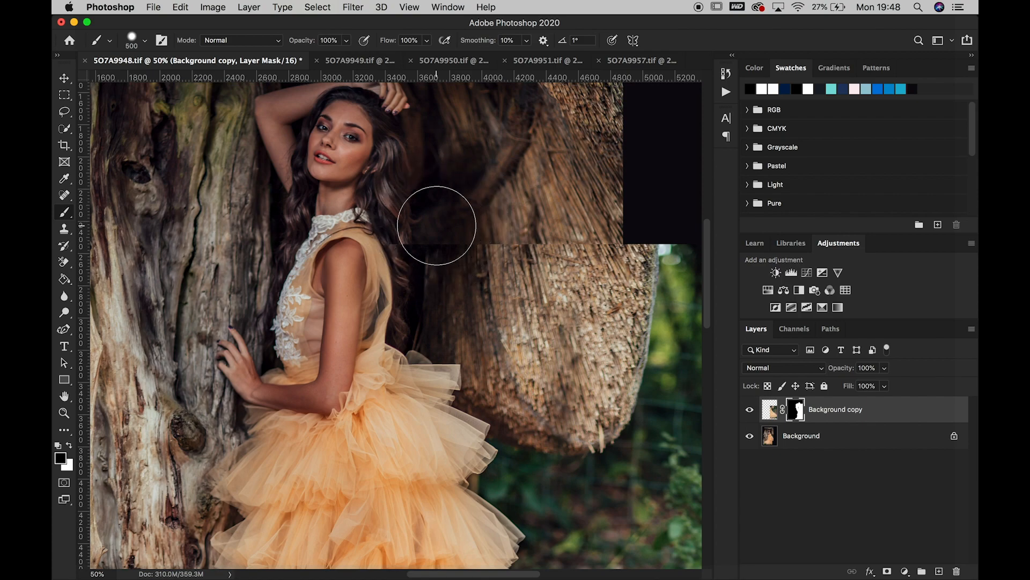
mouse_move(416, 292)
mouse_down()
mouse_move(413, 333)
mouse_move(398, 339)
mouse_move(420, 358)
mouse_move(440, 353)
mouse_move(436, 333)
mouse_move(443, 355)
mouse_move(449, 336)
mouse_move(470, 410)
mouse_move(449, 416)
mouse_move(485, 414)
mouse_move(497, 429)
mouse_move(489, 467)
mouse_move(498, 485)
mouse_move(470, 483)
mouse_move(515, 511)
mouse_move(513, 548)
mouse_move(537, 525)
mouse_move(524, 552)
mouse_up()
scroll(524, 553, down, 5)
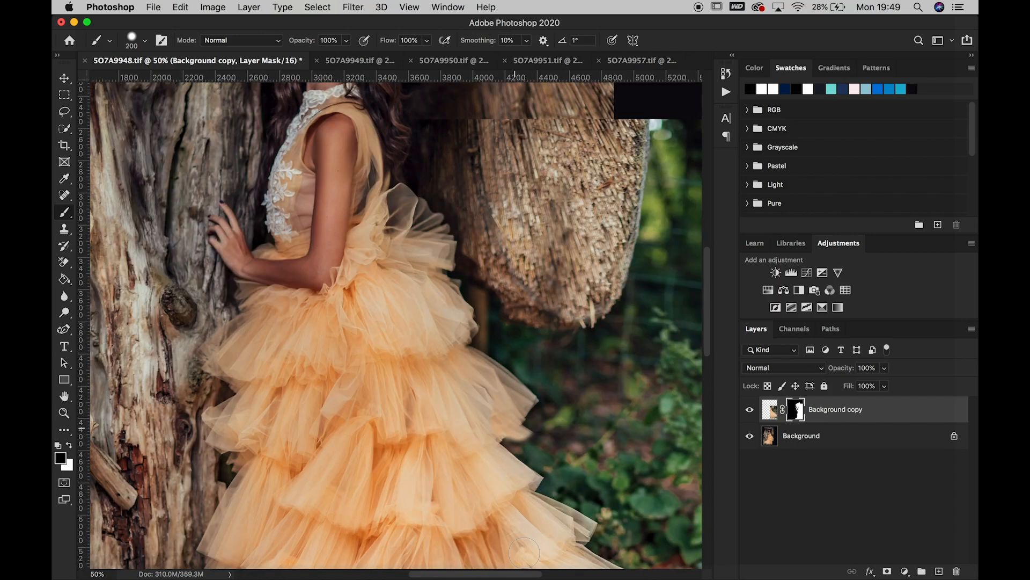
mouse_move(505, 407)
mouse_down()
mouse_move(537, 432)
mouse_move(525, 413)
mouse_move(547, 448)
mouse_move(538, 455)
mouse_move(557, 424)
mouse_move(533, 416)
mouse_move(554, 432)
mouse_move(569, 468)
mouse_move(586, 473)
mouse_move(557, 460)
mouse_move(591, 501)
mouse_up()
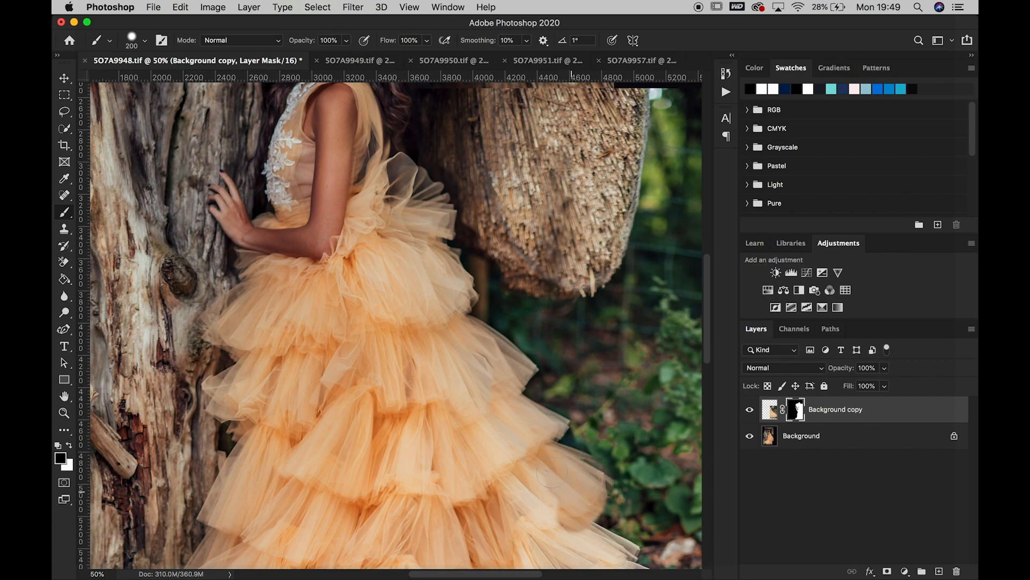
Undo the 200 px stroke on the lower skirt and refine the mask there with 100 px strokes in black and white
scroll(523, 462, down, 5)
scroll(530, 458, down, 1)
mouse_move(560, 308)
mouse_down()
mouse_move(567, 314)
mouse_move(543, 253)
mouse_up()
key(super+z)
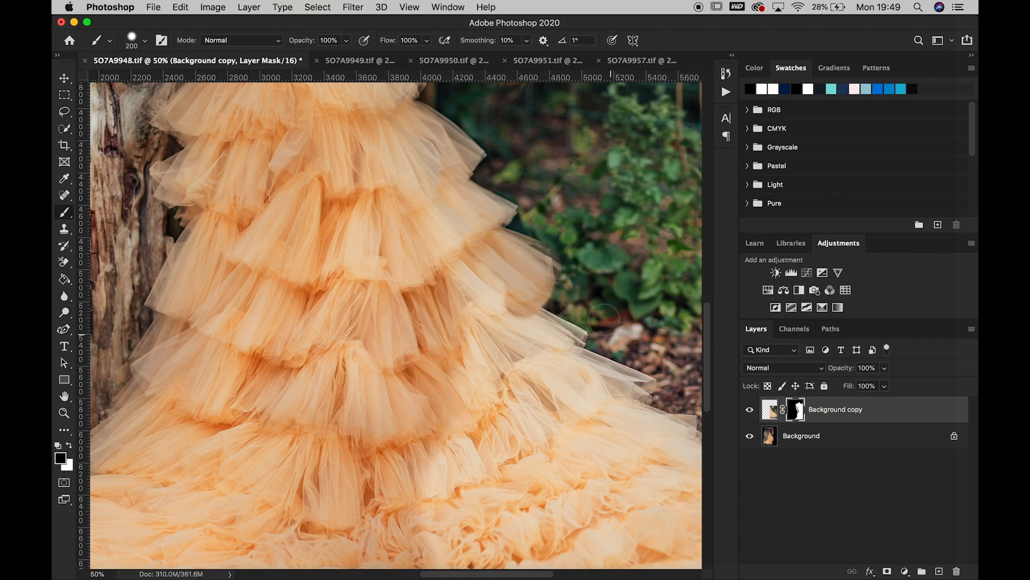
key(bracketleft)
key(bracketleft)
key(bracketleft)
key(bracketleft)
mouse_move(542, 246)
mouse_down()
mouse_move(552, 261)
mouse_move(547, 287)
mouse_move(548, 249)
mouse_up()
drag(538, 307, 524, 312)
click(68, 446)
drag(504, 305, 537, 320)
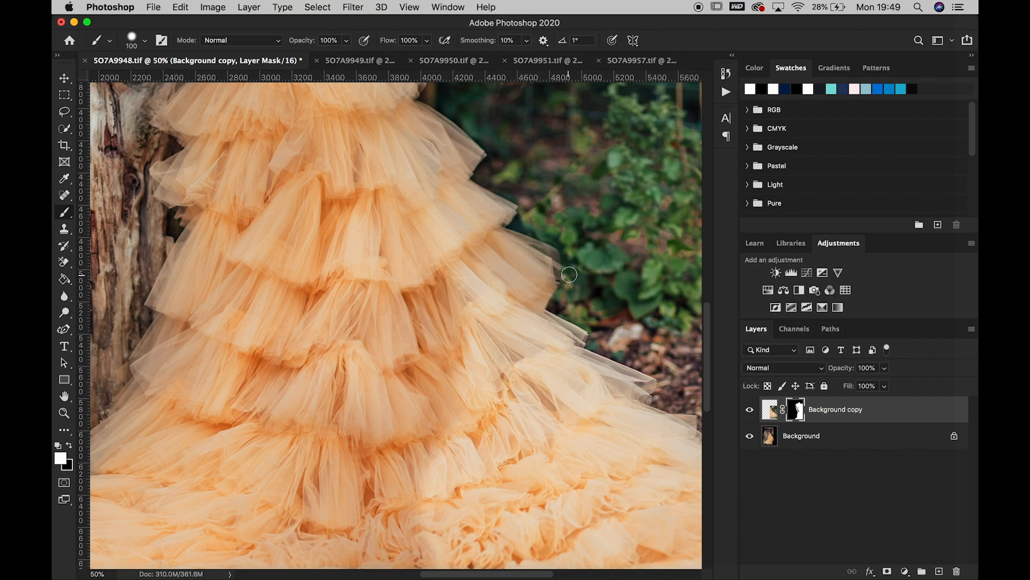
Paint black on the mask over the horizontal seam in the hanging wood and restore the gap at its right edge with white
scroll(621, 228, up, 10)
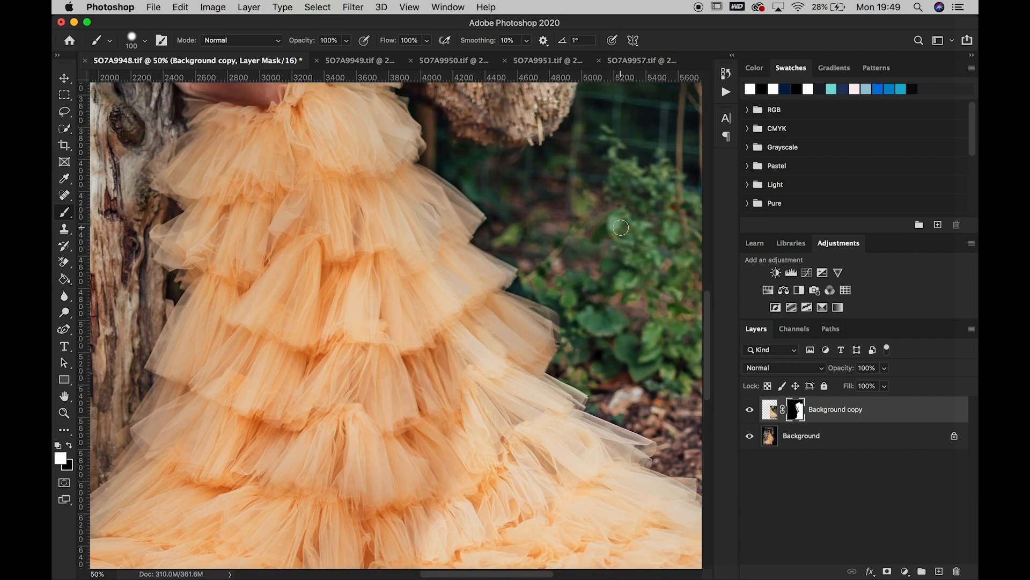
scroll(621, 227, up, 10)
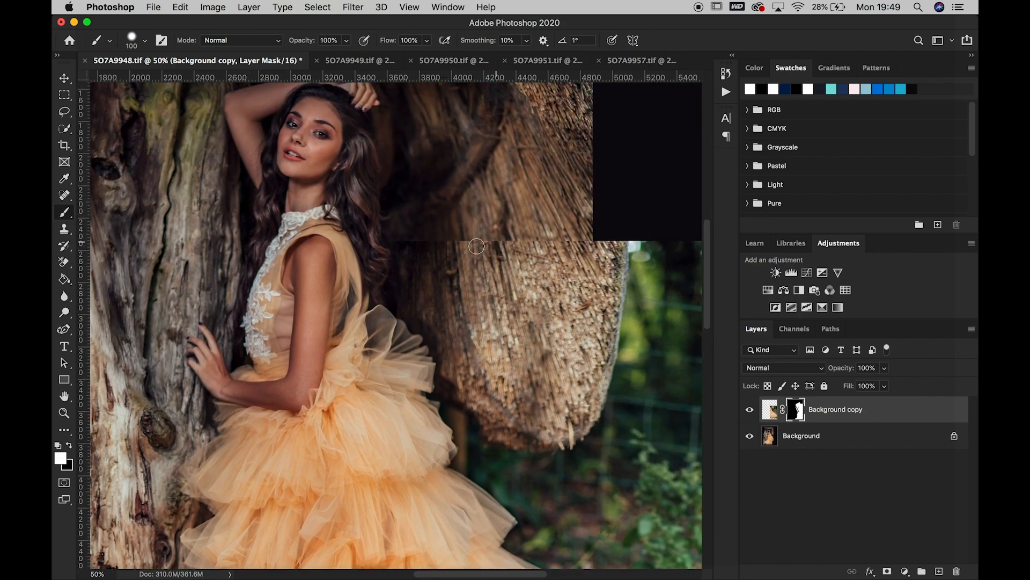
click(69, 446)
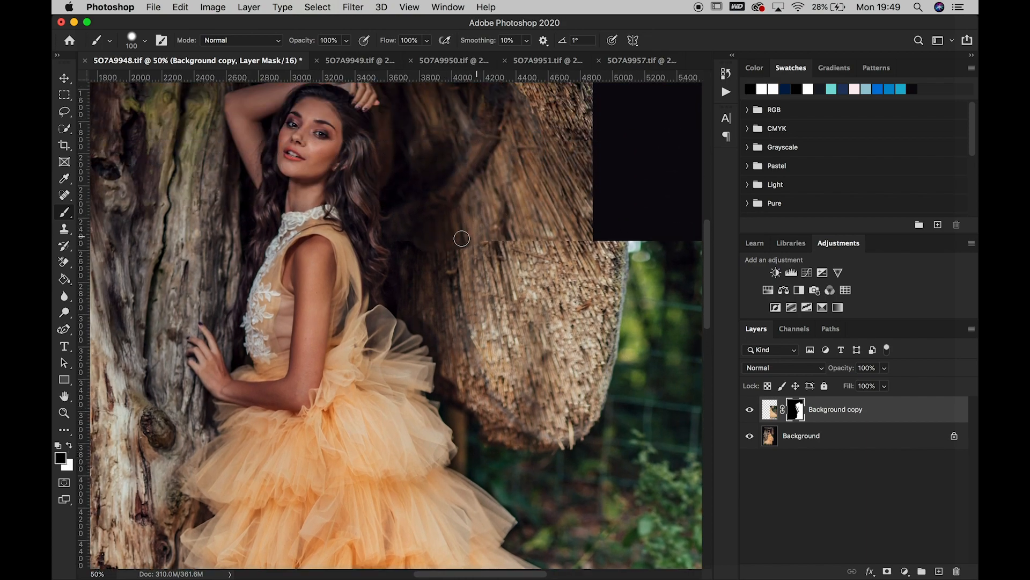
mouse_move(478, 252)
mouse_down()
mouse_move(502, 239)
mouse_move(579, 241)
mouse_move(564, 235)
mouse_move(595, 275)
mouse_move(602, 252)
mouse_up()
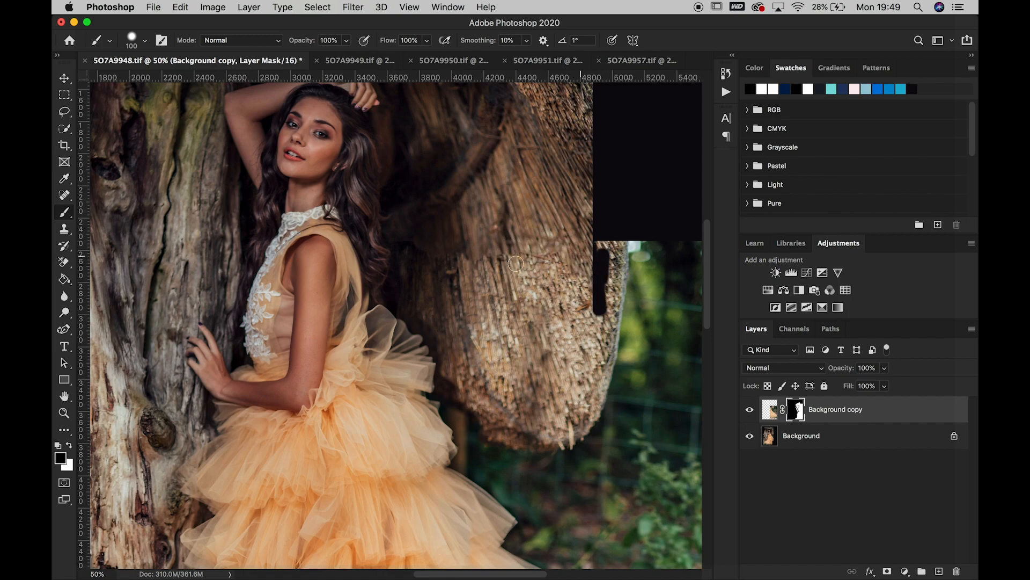
drag(522, 252, 544, 261)
mouse_move(474, 251)
mouse_down()
mouse_move(482, 269)
mouse_move(500, 263)
mouse_up()
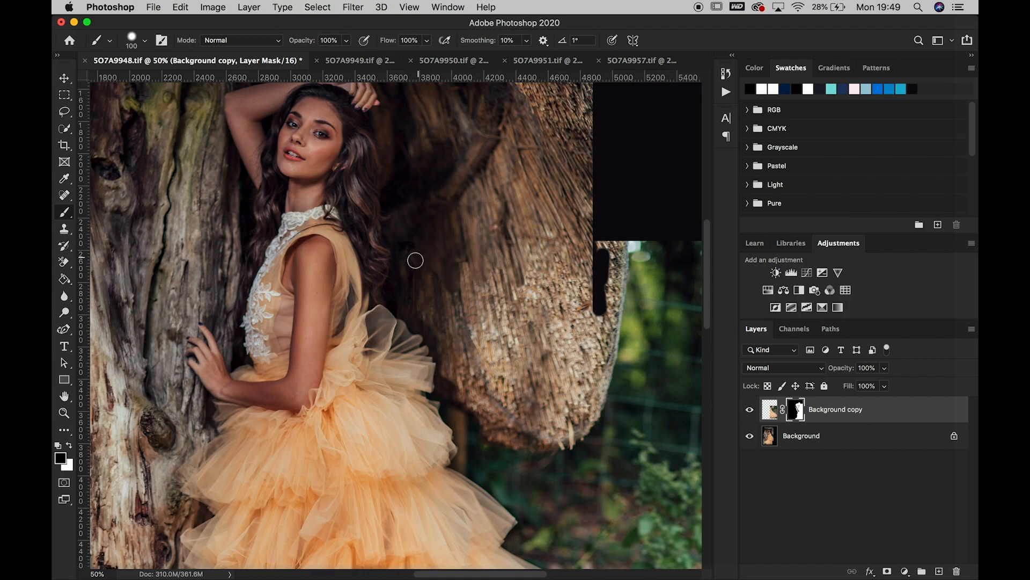
click(68, 445)
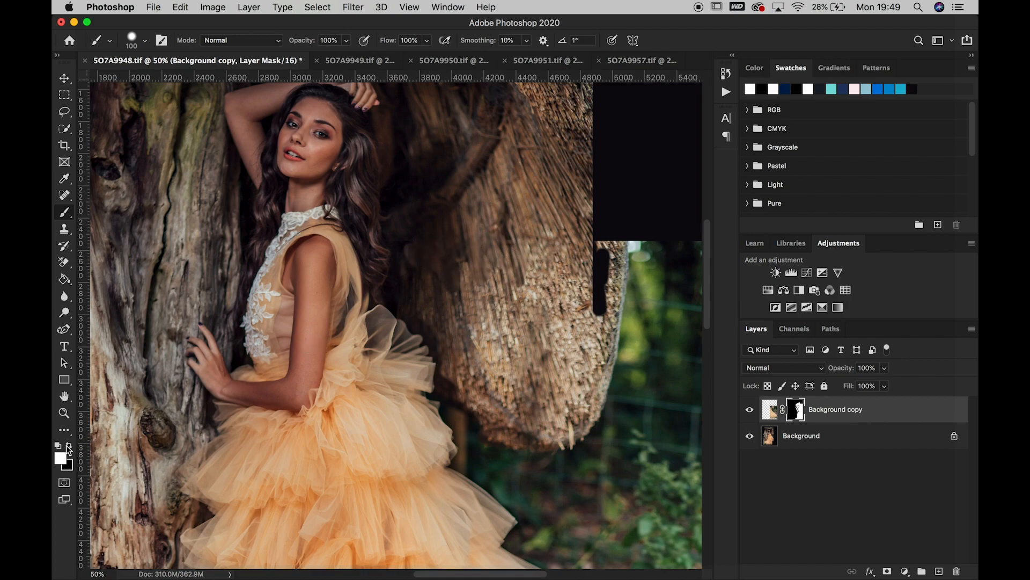
mouse_move(597, 294)
mouse_down()
mouse_move(597, 327)
mouse_move(606, 276)
mouse_move(606, 323)
mouse_move(596, 245)
mouse_up()
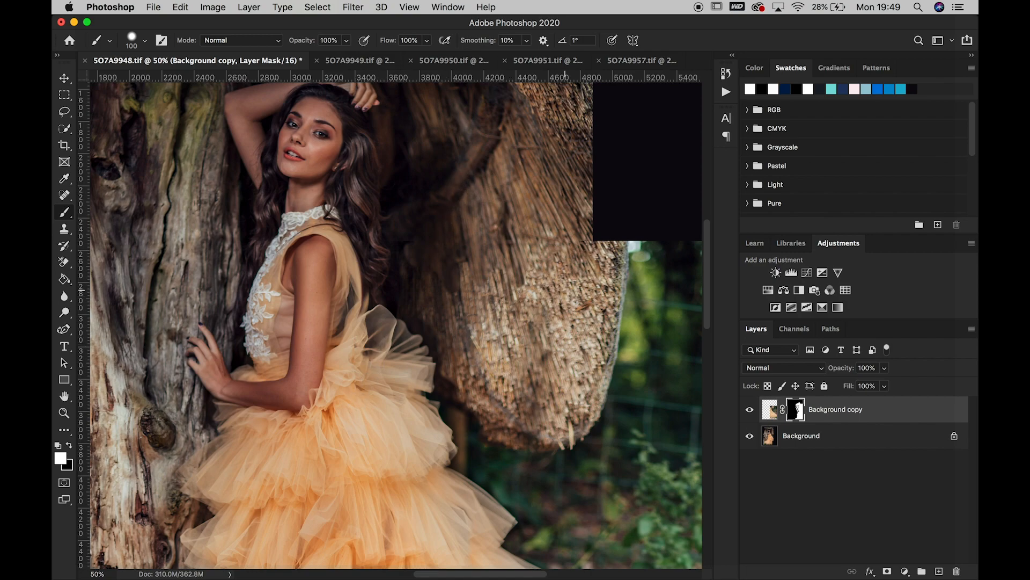
Compare the composite with the Background copy layer hidden and shown, and examine the blend across the skirt, the train and the whole image
click(750, 409)
click(750, 409)
click(751, 410)
click(750, 409)
scroll(598, 426, down, 10)
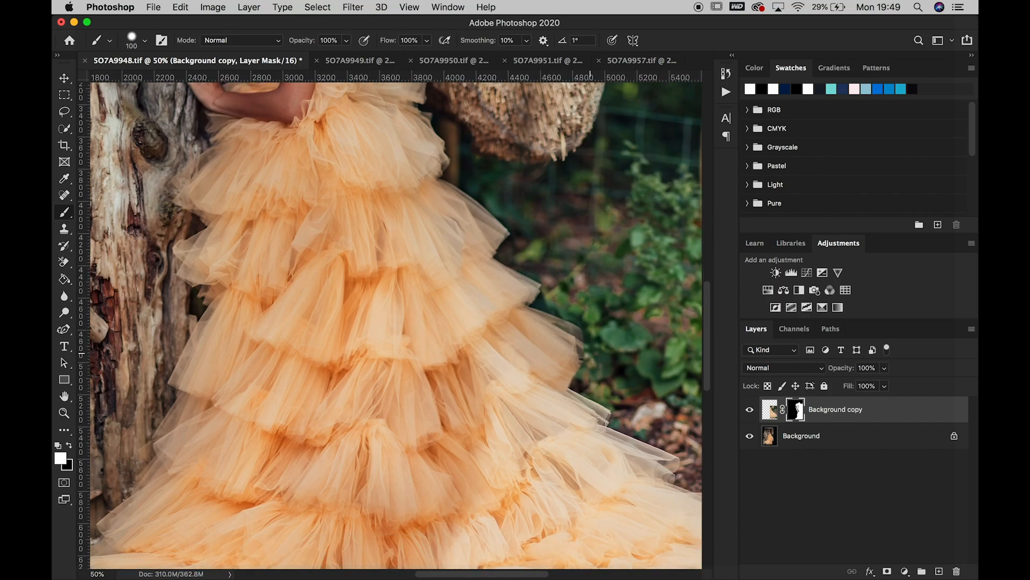
scroll(598, 426, down, 10)
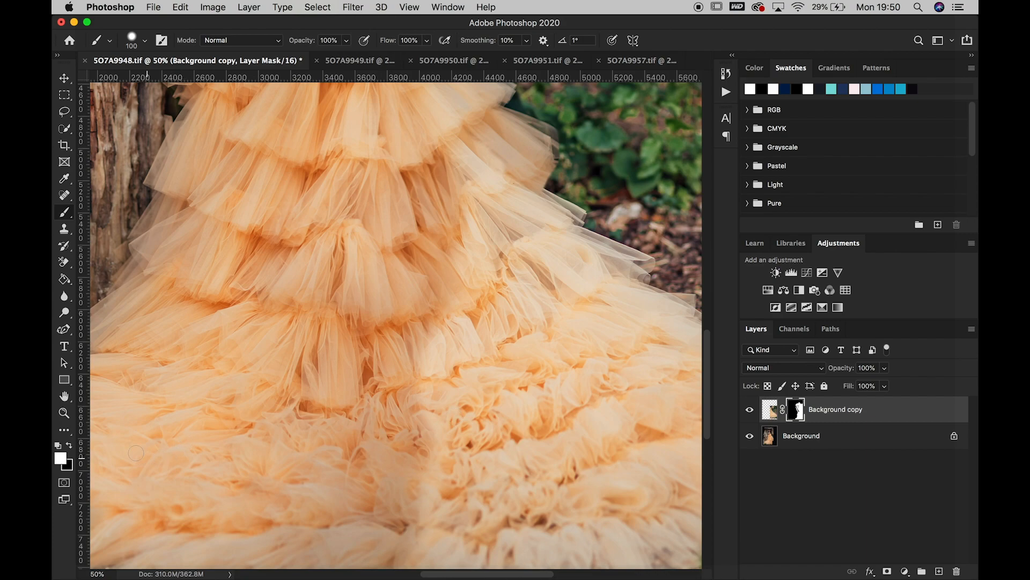
click(65, 413)
right_click(290, 374)
click(303, 377)
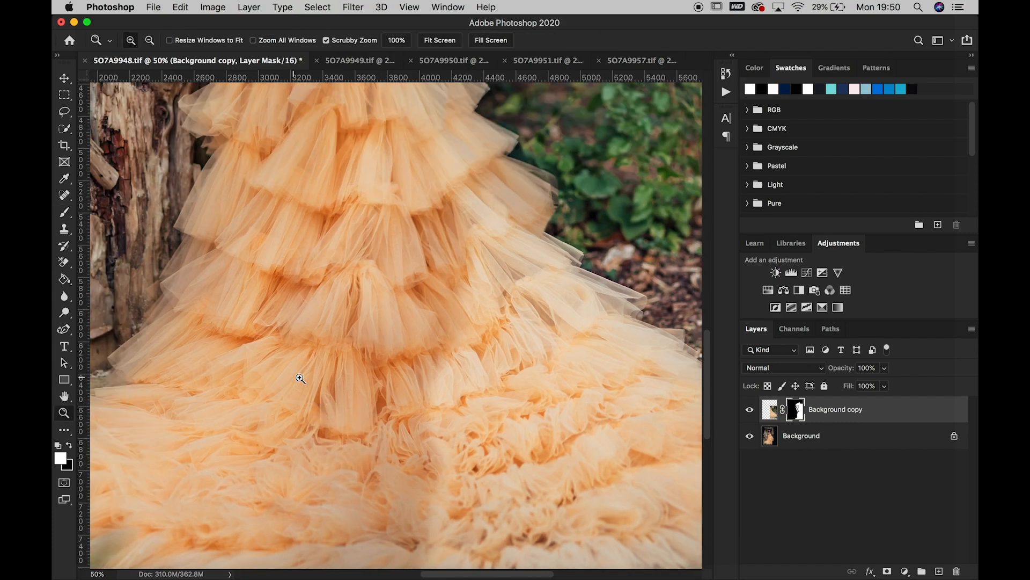
Add a Curves adjustment clipped to Background copy, darken it with a point at input 144, output 100, and set its opacity to 92%
click(807, 273)
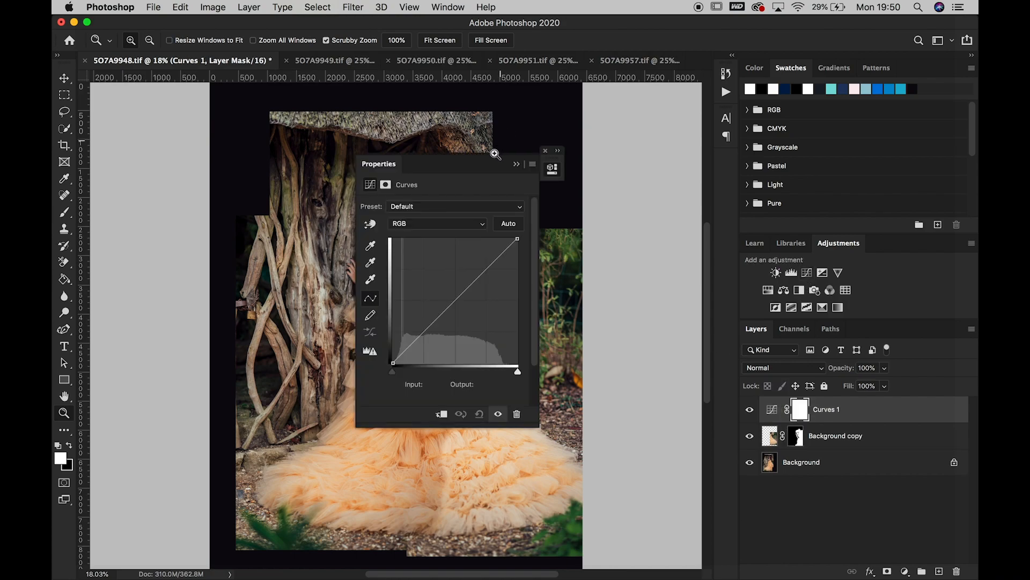
drag(520, 163, 729, 154)
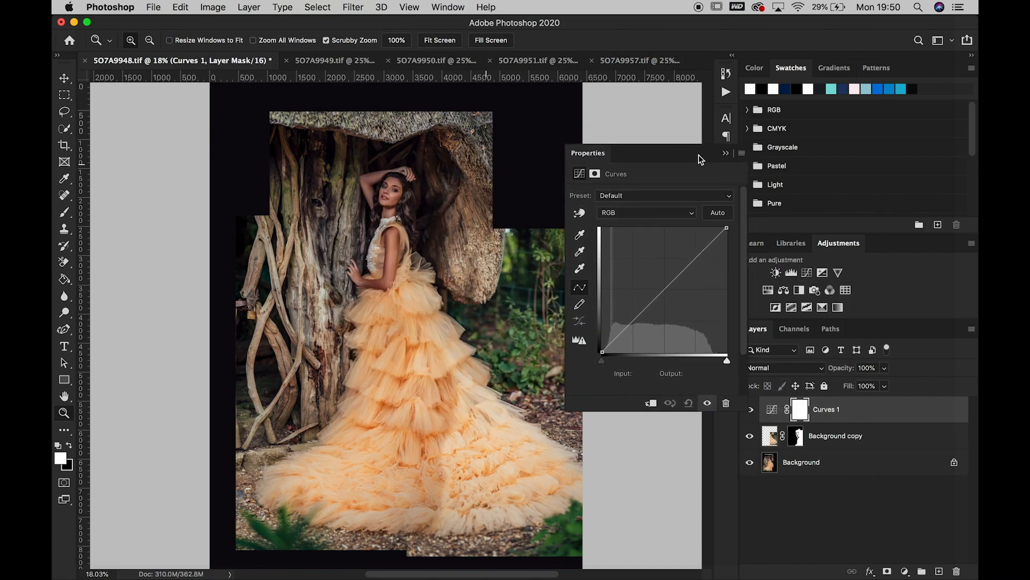
click(652, 405)
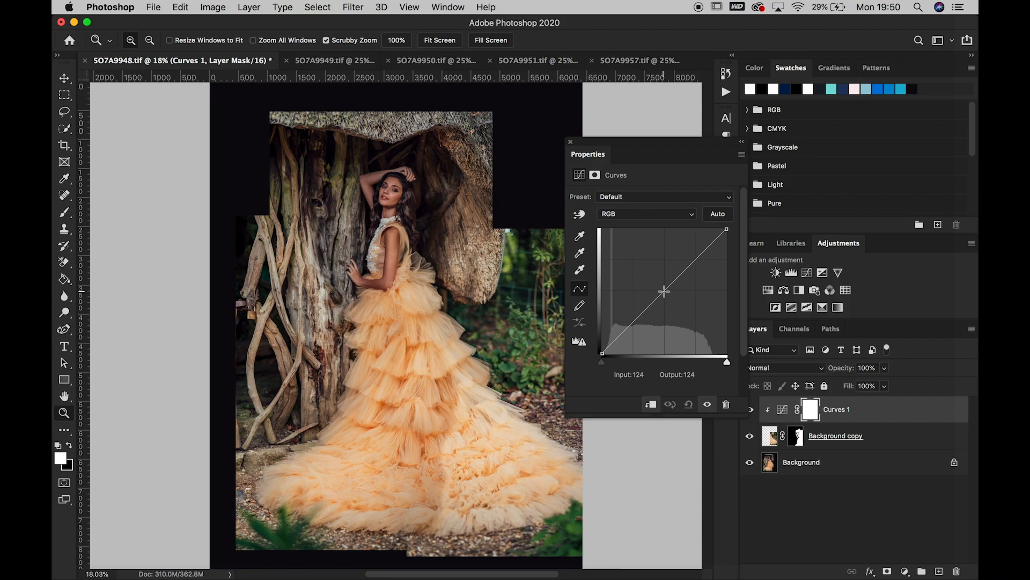
drag(665, 291, 672, 303)
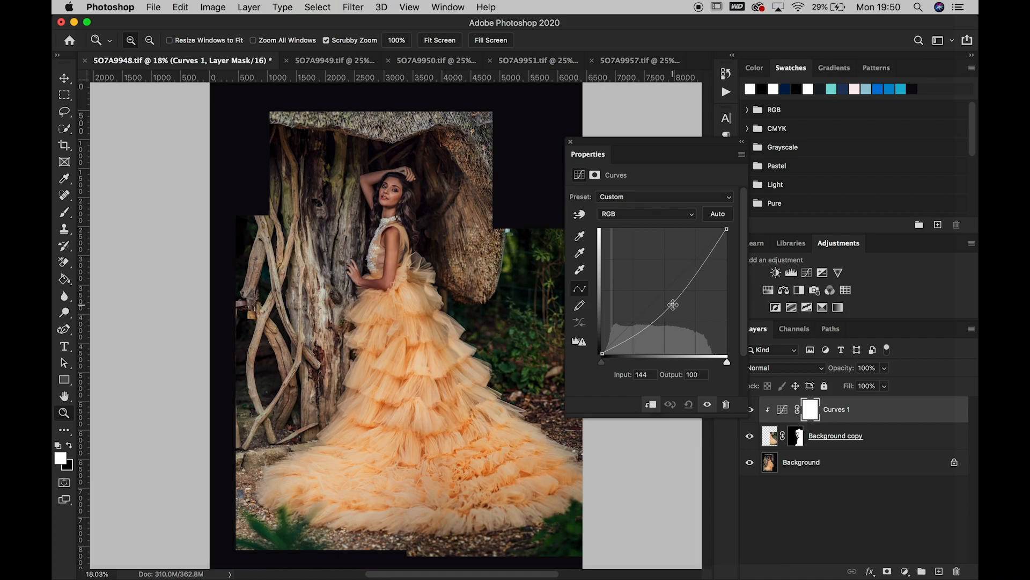
click(883, 367)
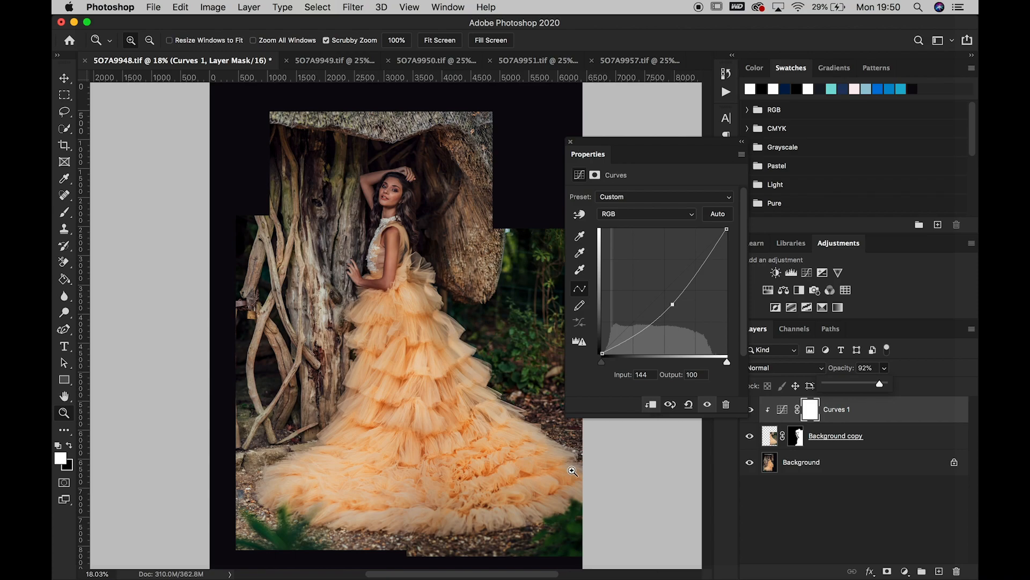
Add a second Curves adjustment clipped to the stack and darken it with a point at input 186, output 164
click(807, 272)
click(650, 405)
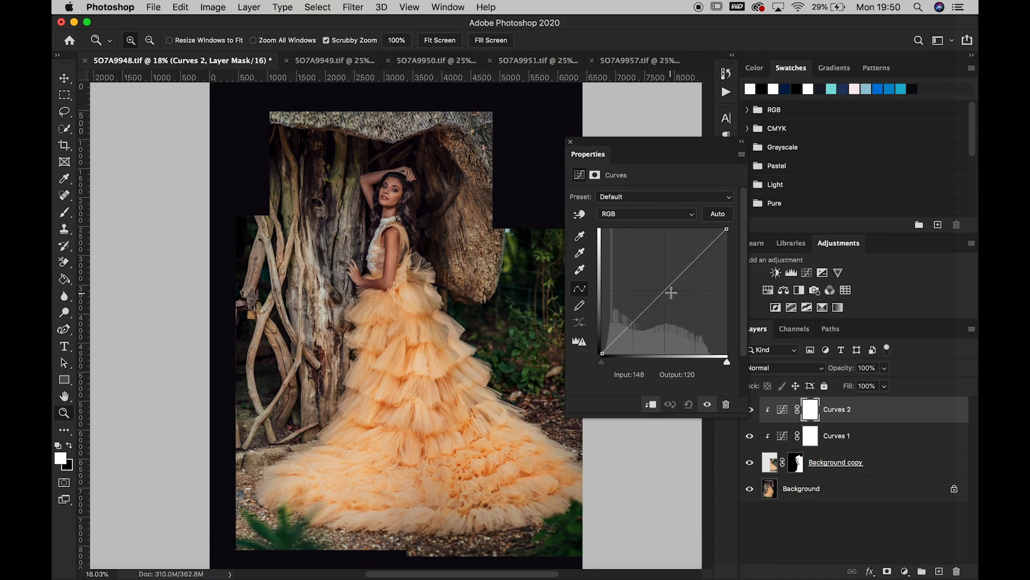
click(581, 215)
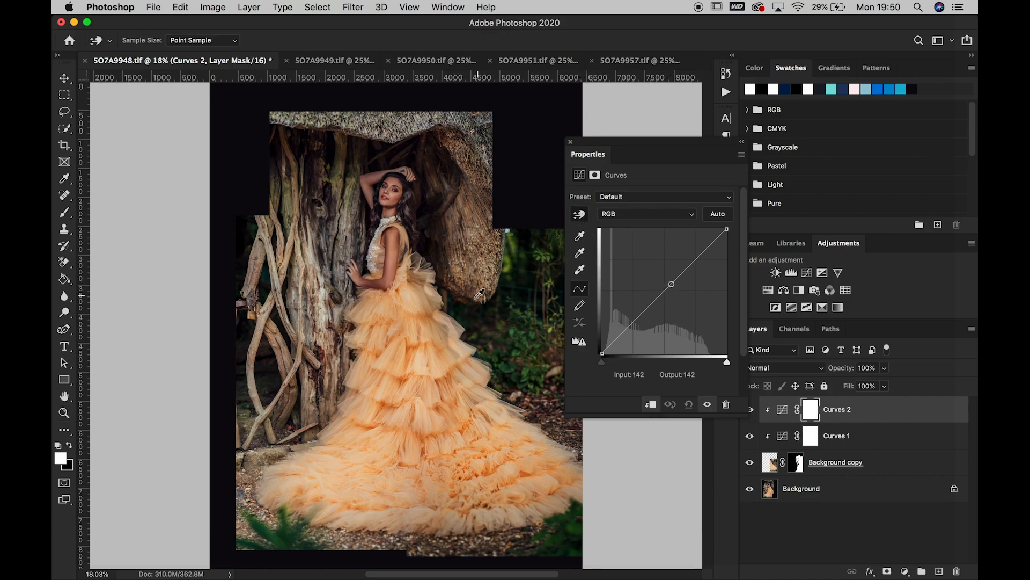
click(489, 329)
drag(691, 267, 694, 272)
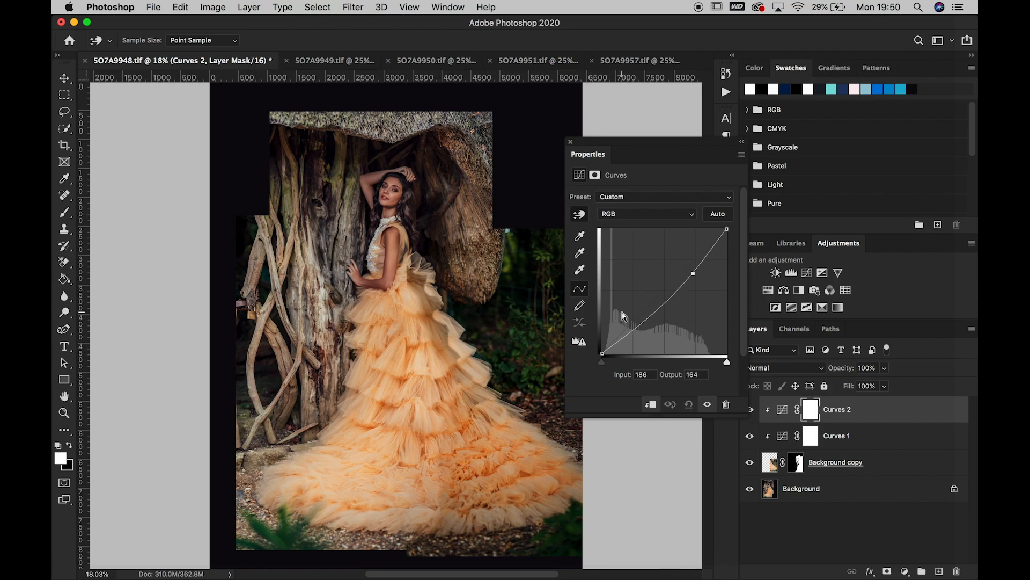
Invert the Curves 2 mask to black and paint white with a 100 px brush over the bright part of the dress
key(super+i)
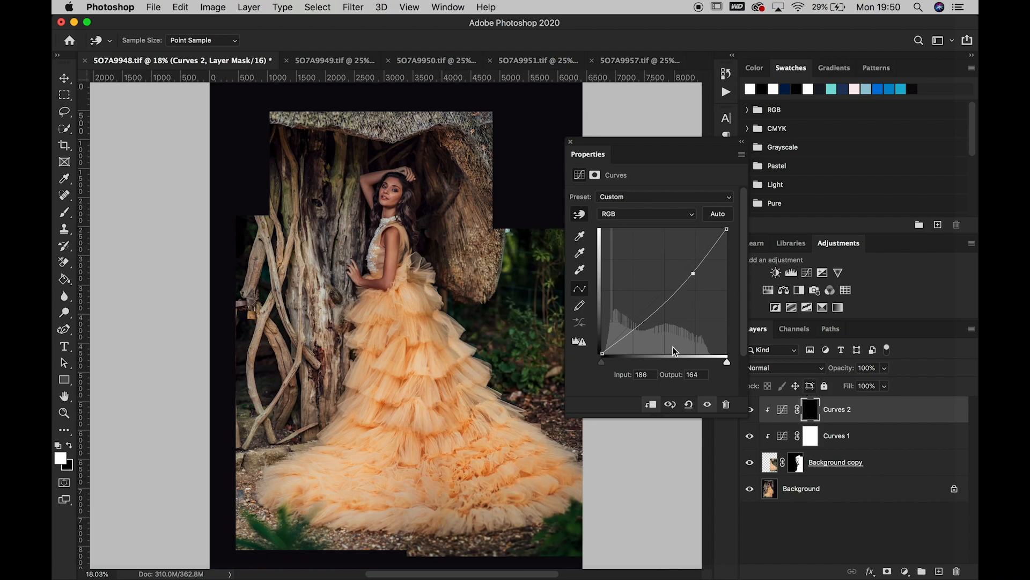
key(b)
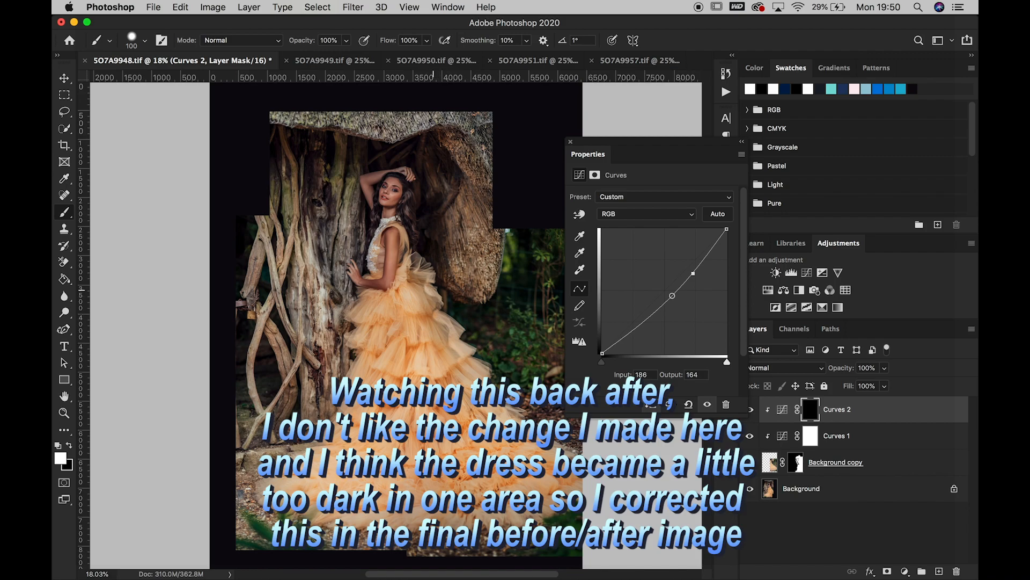
click(67, 444)
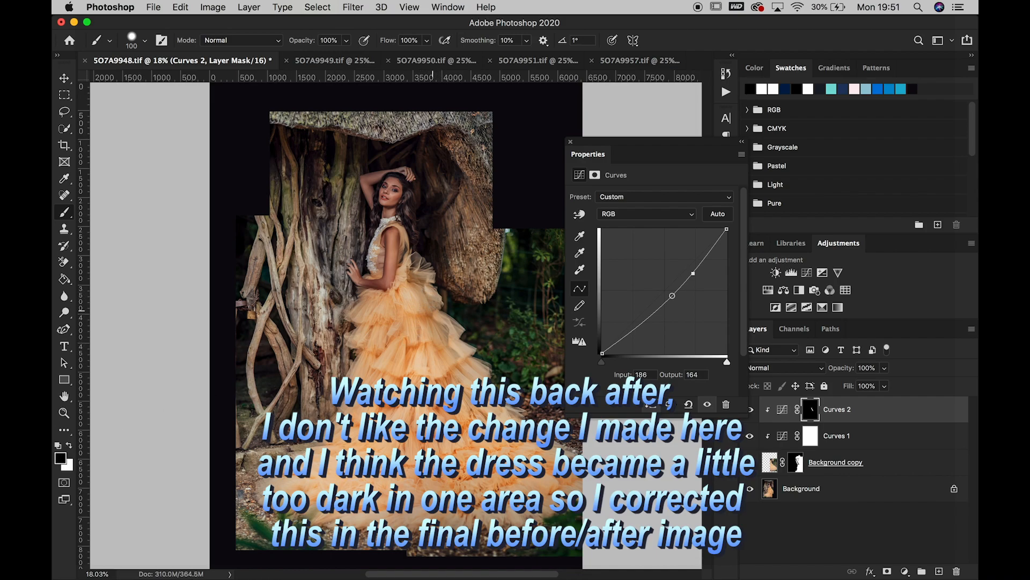
Deepen Curves 2 to input 191, output 159, lower its highlights, and compare the dress with the adjustment hidden and shown
drag(694, 274, 697, 276)
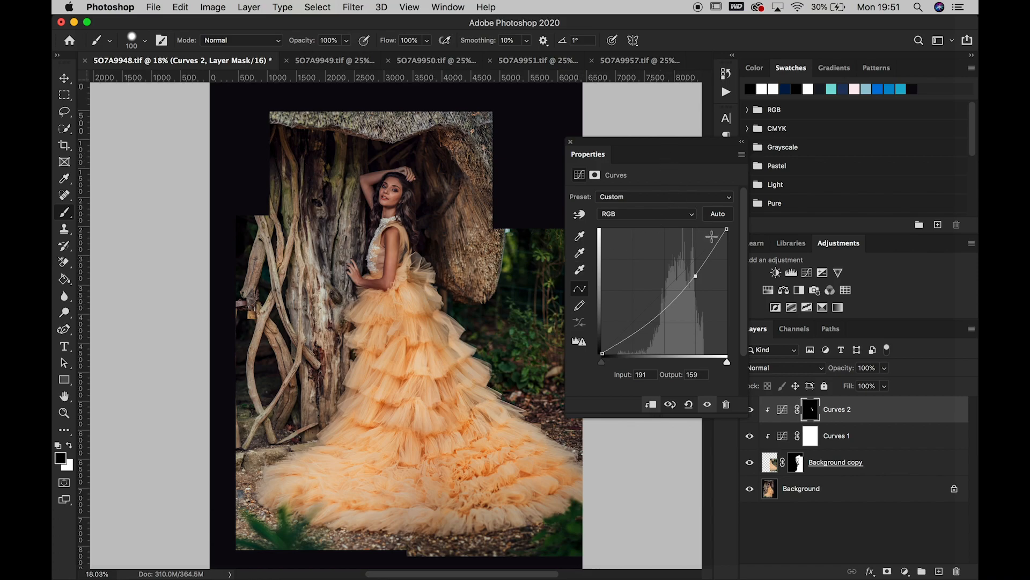
drag(716, 245, 721, 248)
click(742, 142)
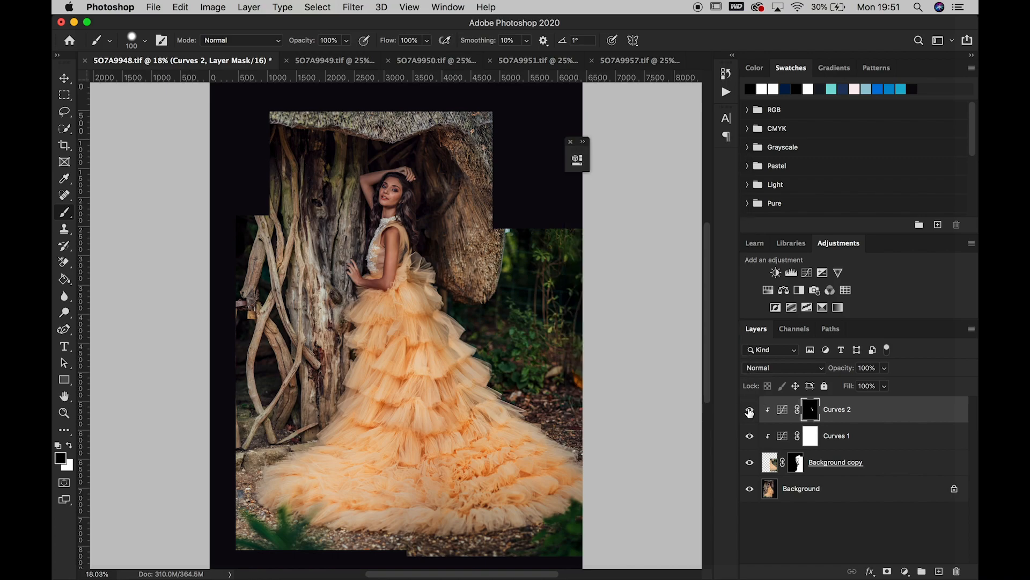
click(750, 410)
click(749, 410)
click(749, 410)
click(749, 410)
key(x)
click(70, 445)
Raise the opacity of the Curves 1 adjustment to 97% to darken the added background slightly more
double_click(783, 439)
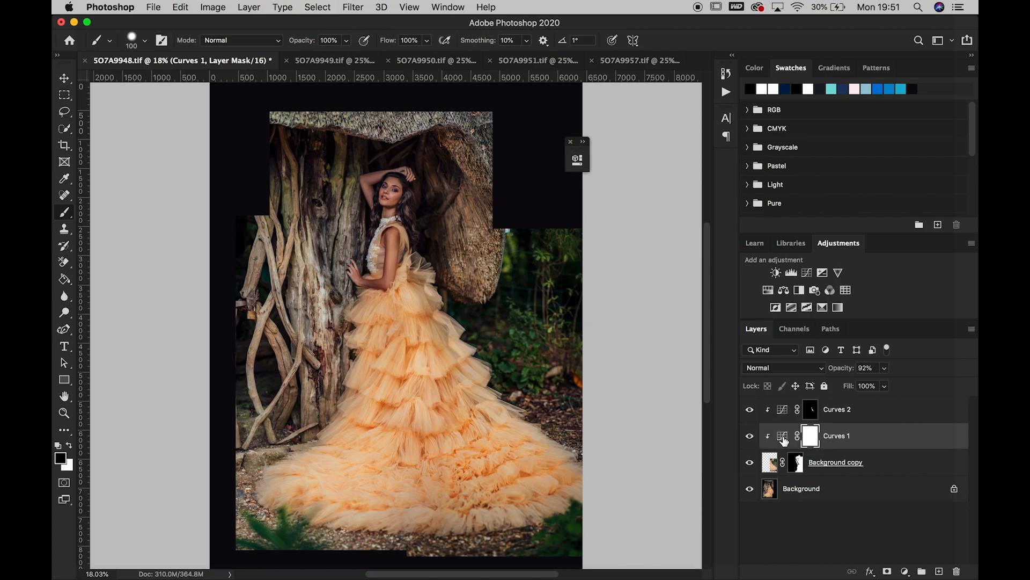
drag(481, 157, 632, 163)
click(884, 368)
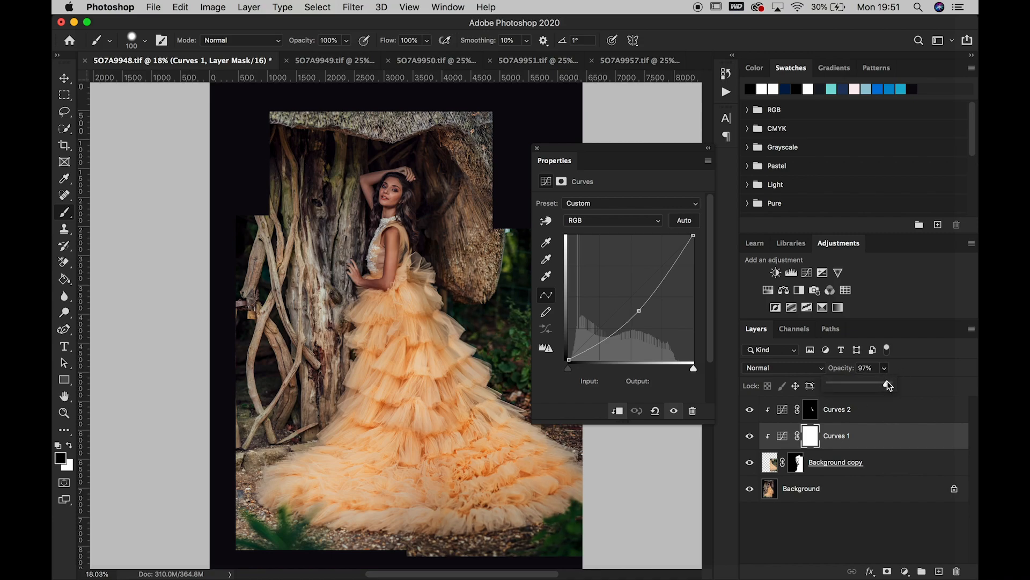
click(709, 149)
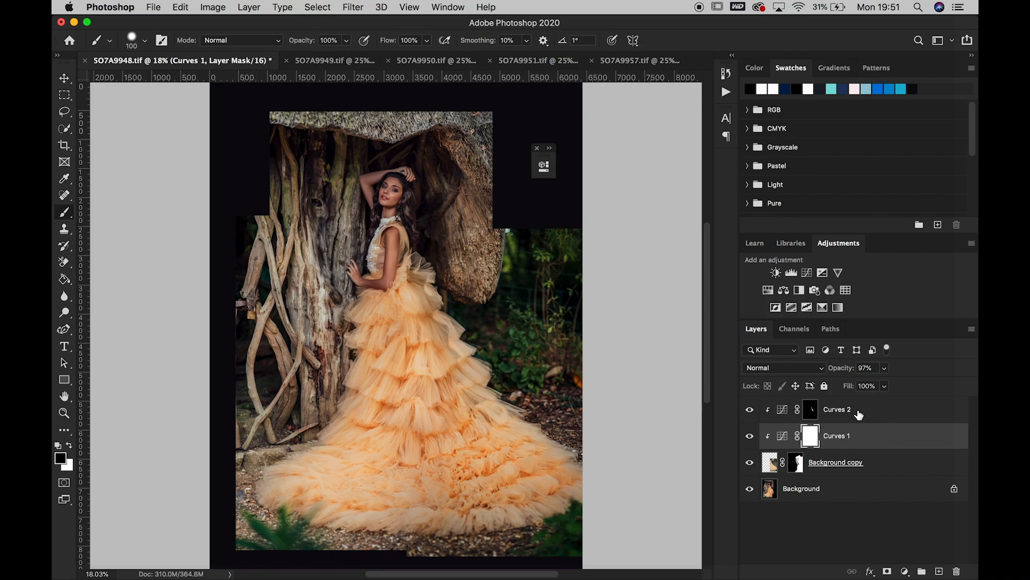
Group Curves 2, Curves 1 and Background copy, and compare the image with the group hidden and shown
shift+click(859, 414)
shift+click(897, 462)
drag(913, 463, 922, 572)
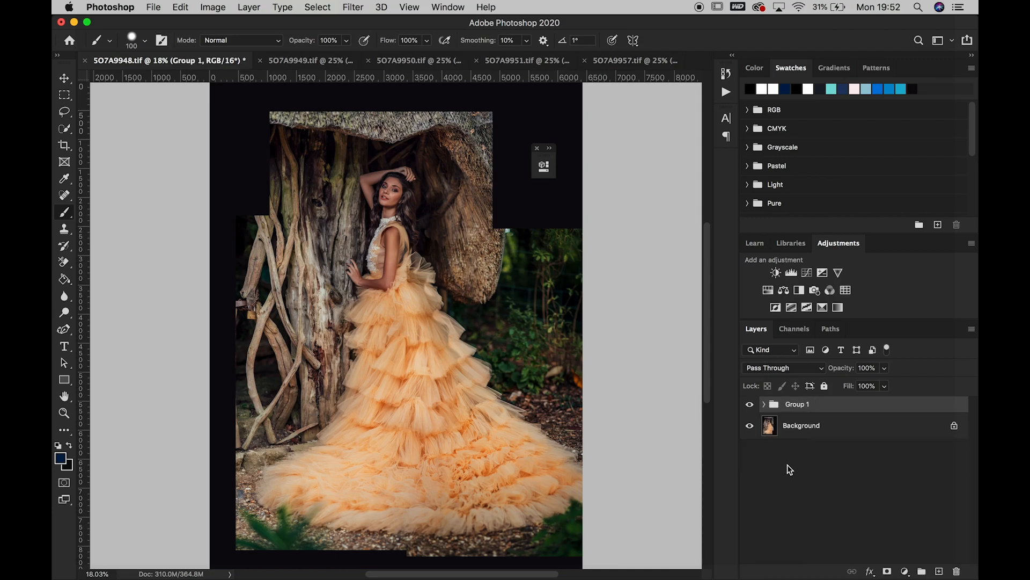
click(750, 407)
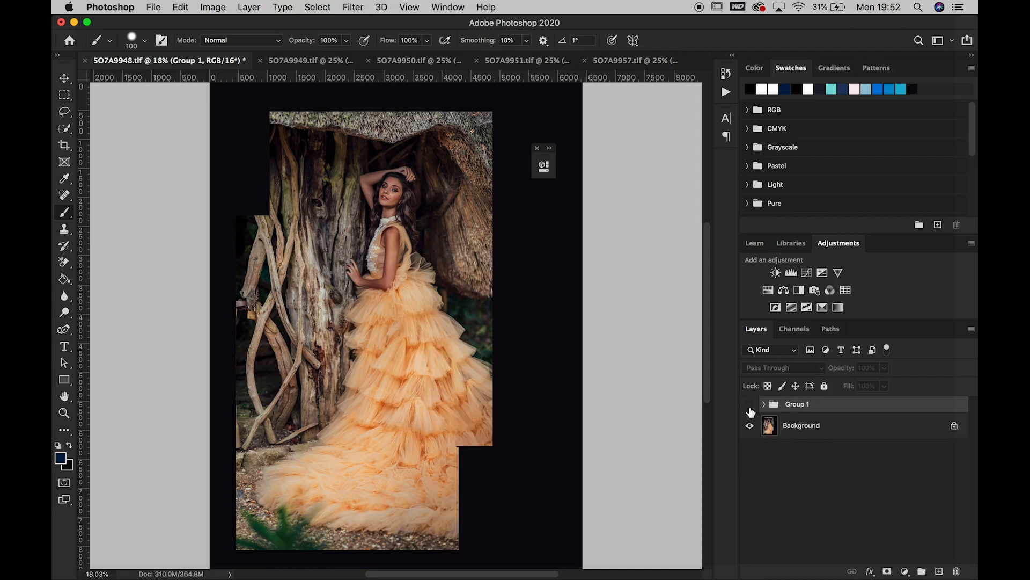
click(750, 409)
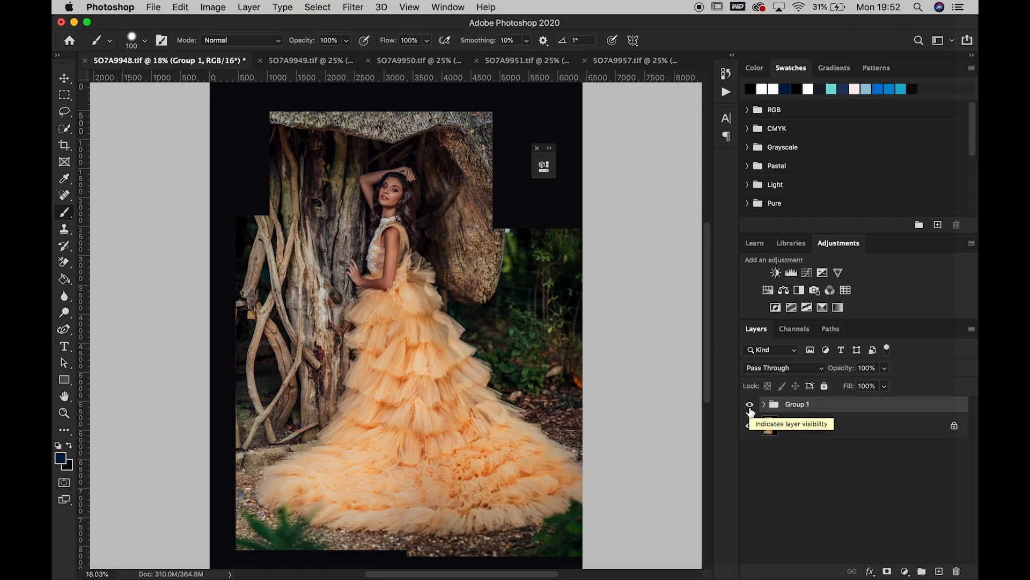
Extend the canvas a little beyond the right edge of the image with the Crop tool
click(887, 426)
scroll(631, 405, down, 3)
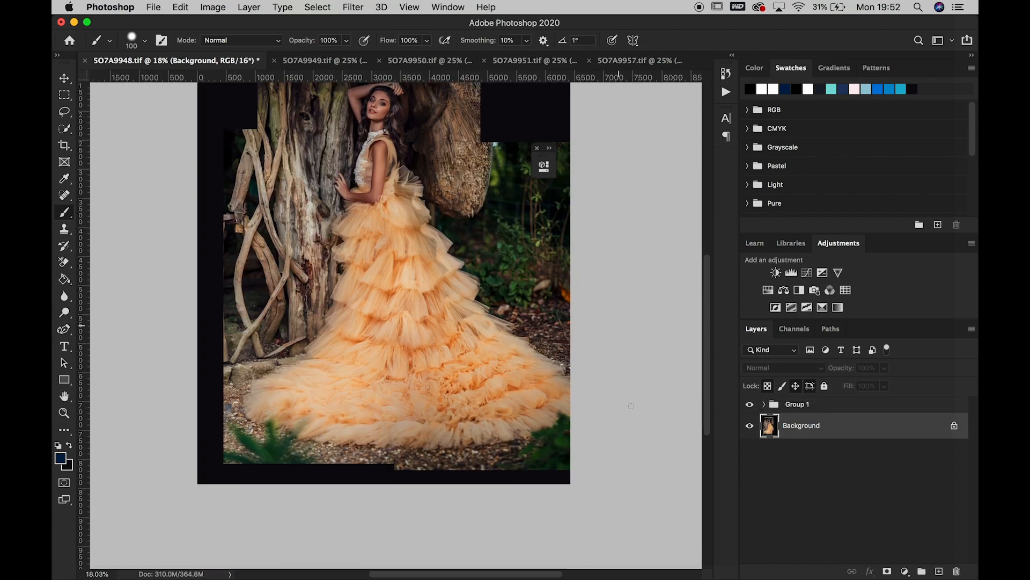
drag(584, 329, 606, 334)
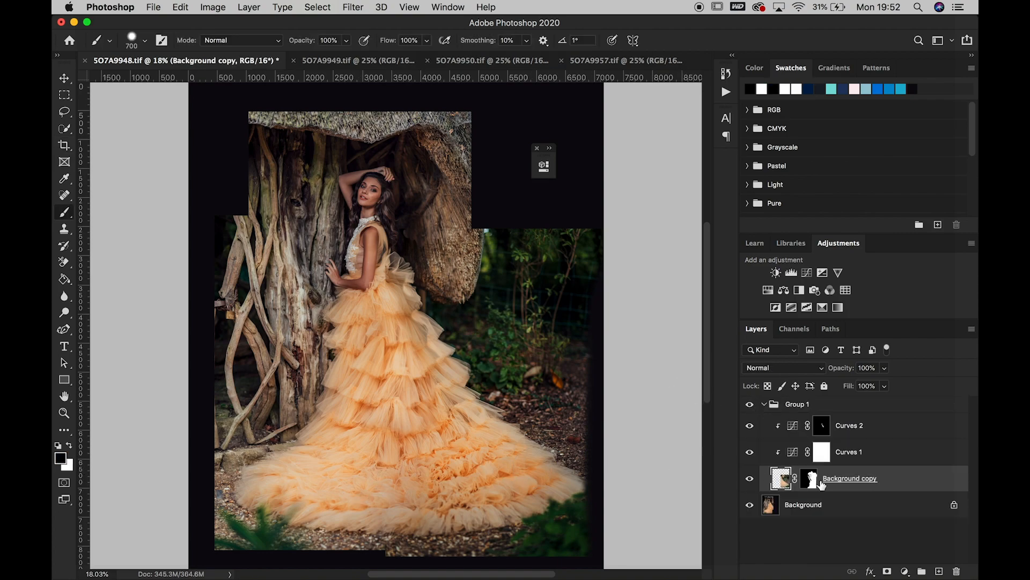
Paint white with a 700 px brush on the Background copy mask to reveal the garden along the right edge
click(808, 479)
click(69, 445)
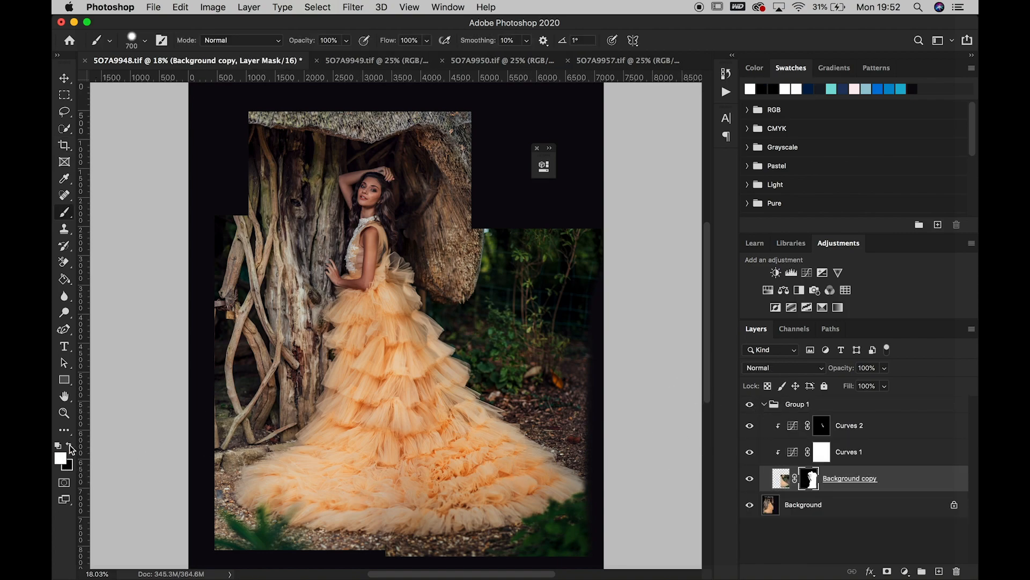
drag(587, 331, 595, 558)
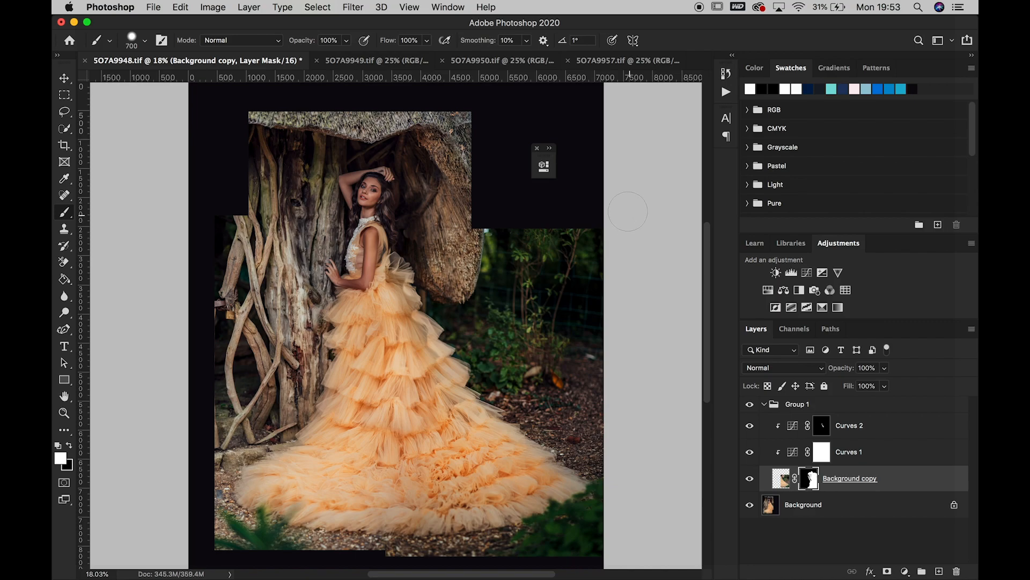
Flatten the composite into a single Background layer and save the file
click(250, 7)
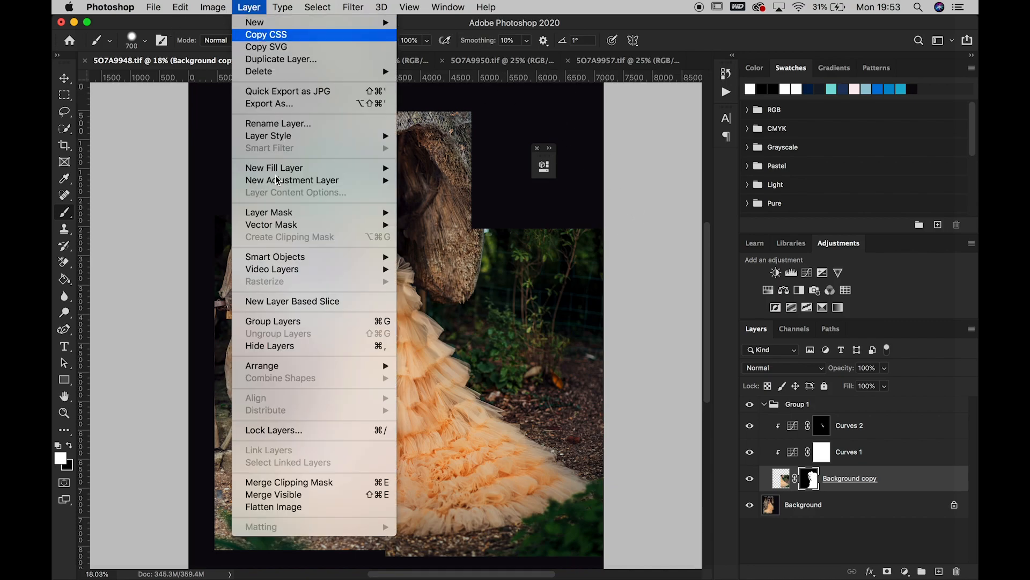
click(301, 504)
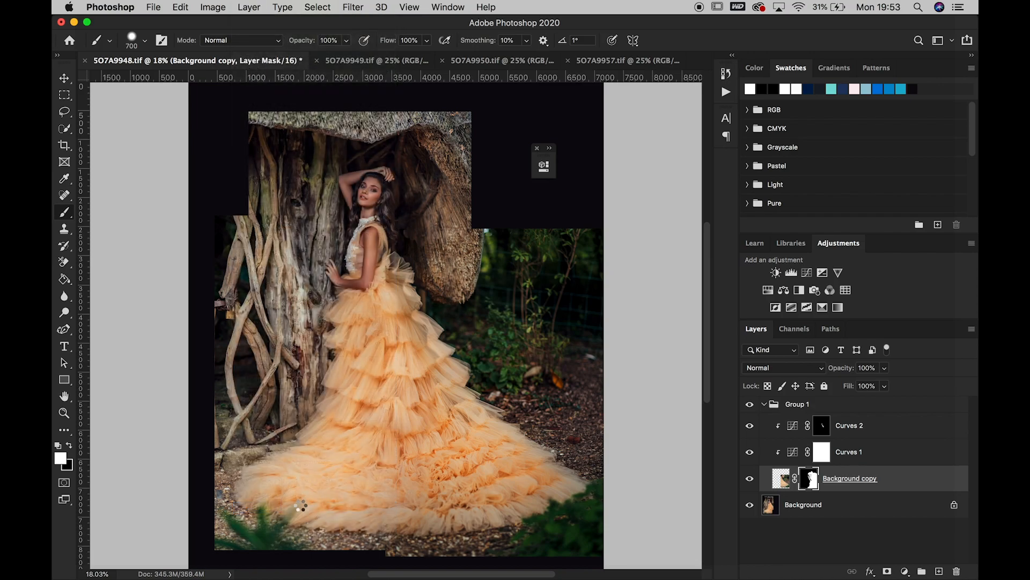
click(155, 7)
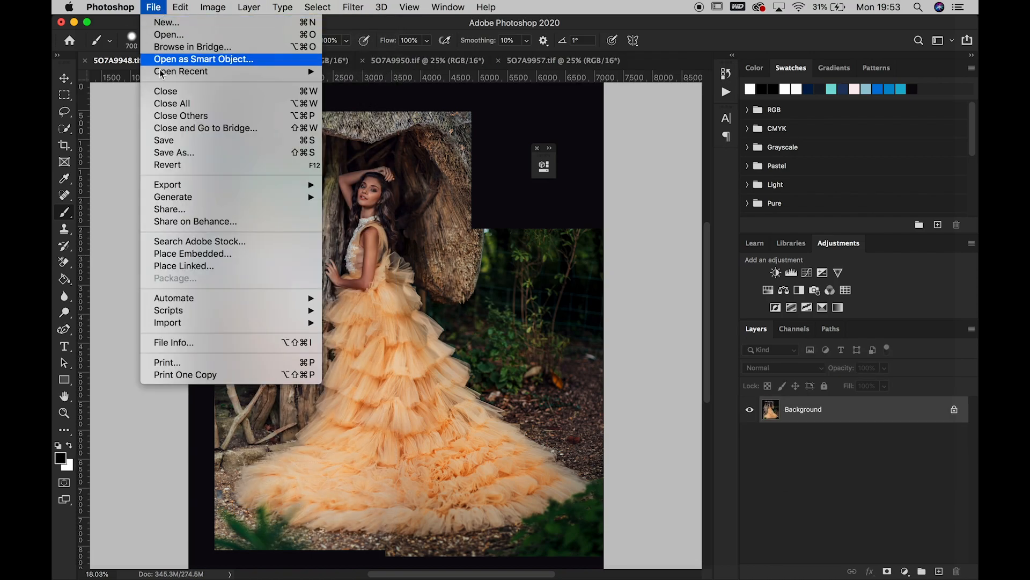
click(195, 140)
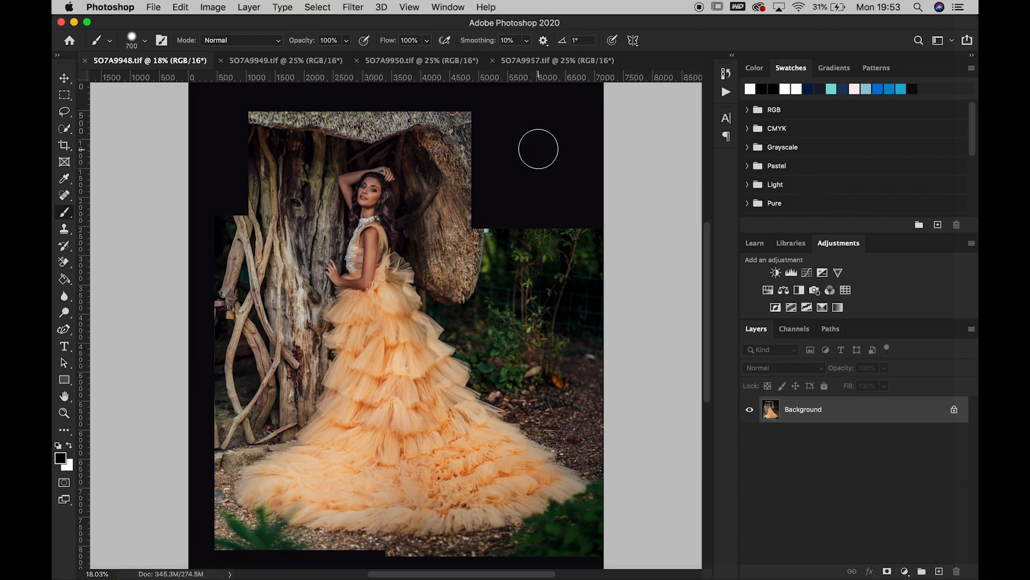
Compare 5O7A9957.tif and 5O7A9950.tif with the composite as sources for the empty upper-right area
click(529, 60)
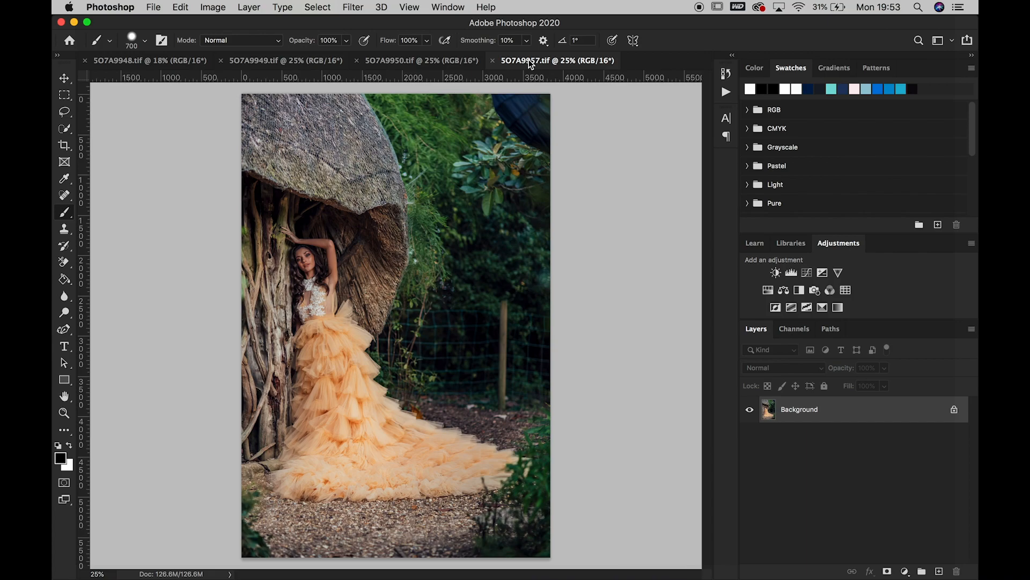
click(418, 62)
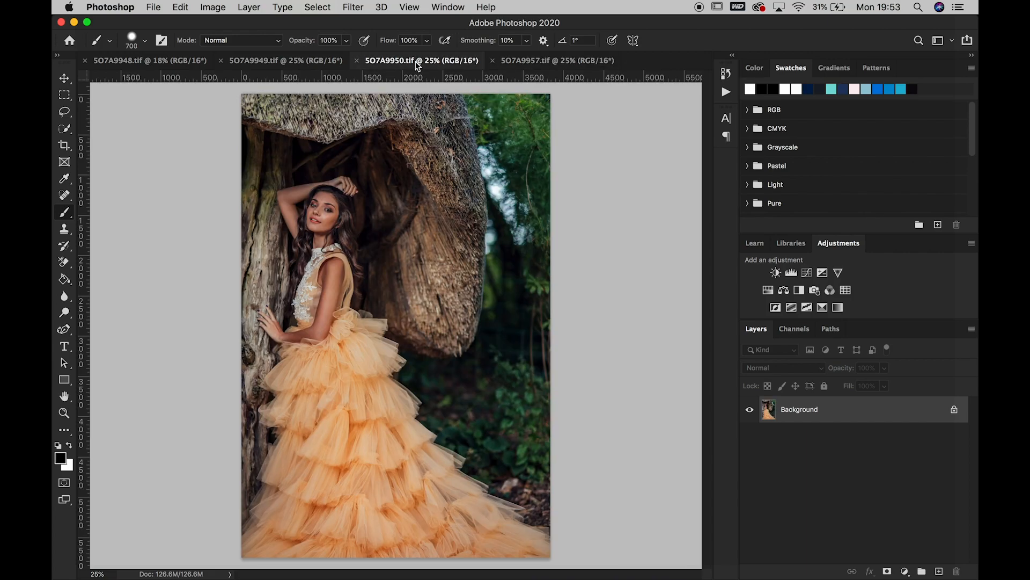
click(172, 63)
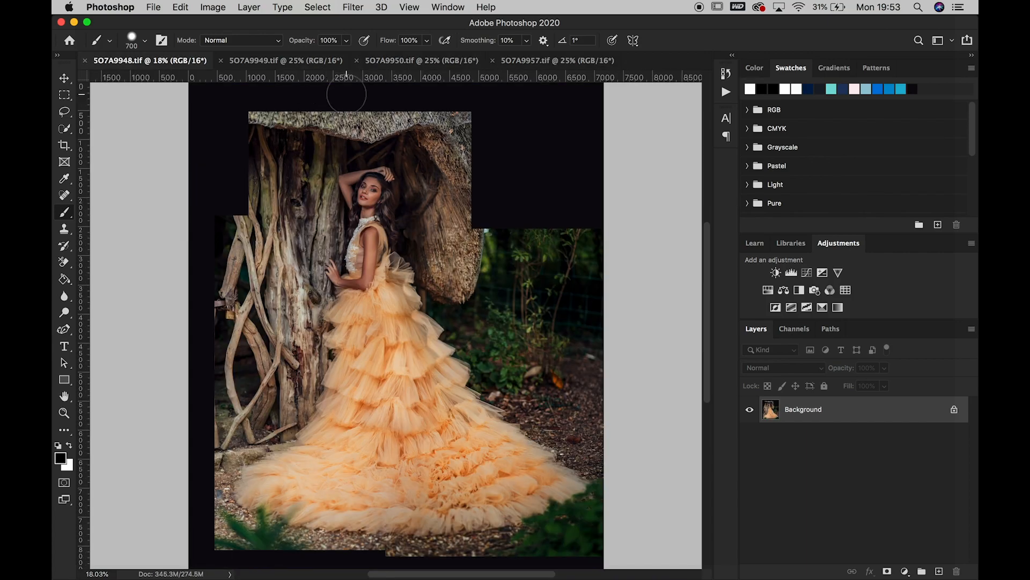
In 5O7A9950.tif, lasso the outer thatch and the greenery right of the model and copy the selection to a new layer
click(446, 60)
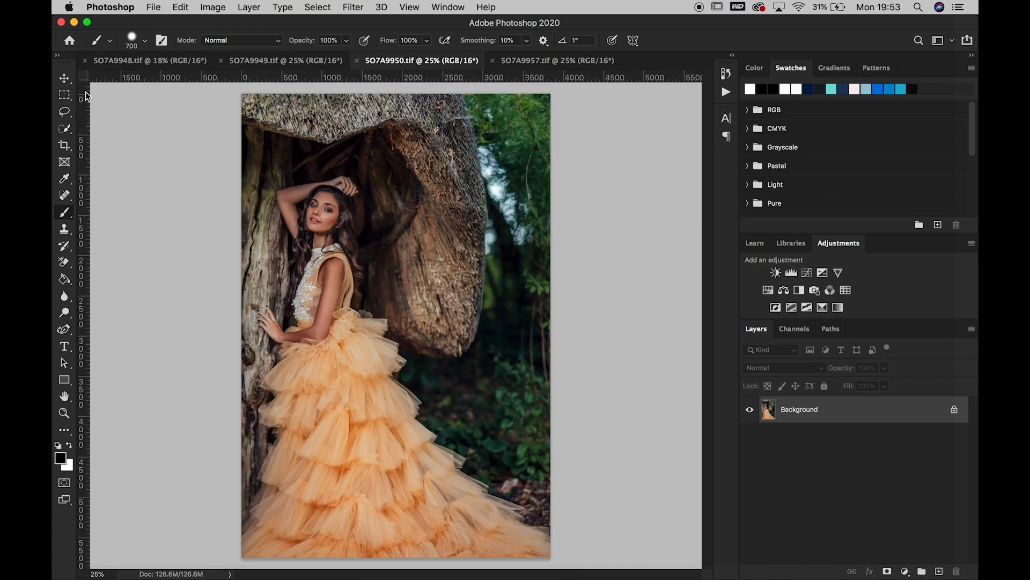
click(66, 115)
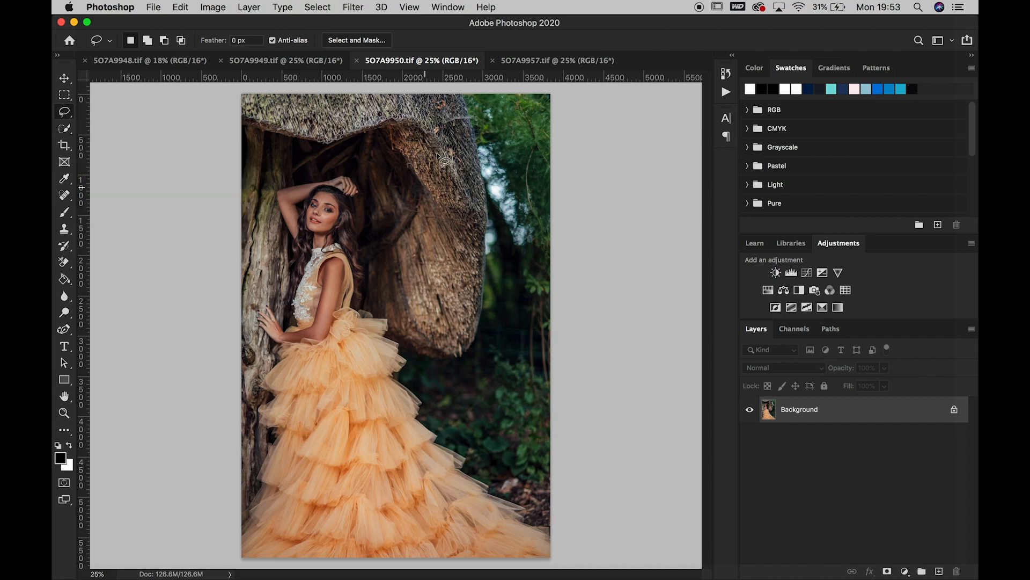
mouse_move(379, 95)
mouse_down()
mouse_move(389, 355)
mouse_move(431, 431)
mouse_move(489, 473)
mouse_move(588, 481)
mouse_move(609, 449)
mouse_move(653, 168)
mouse_move(636, 100)
mouse_move(605, 83)
mouse_up()
right_click(447, 198)
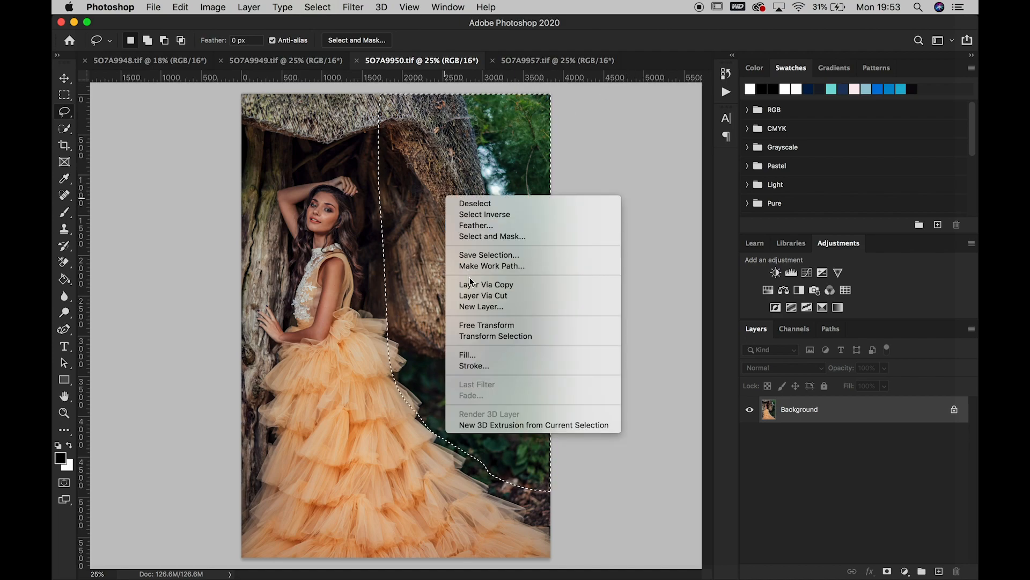
click(502, 286)
Move the copied greenery layer into 5O7A9948.tif and align its thatch with the existing thatch edge
click(66, 79)
drag(493, 177, 163, 65)
drag(497, 186, 492, 246)
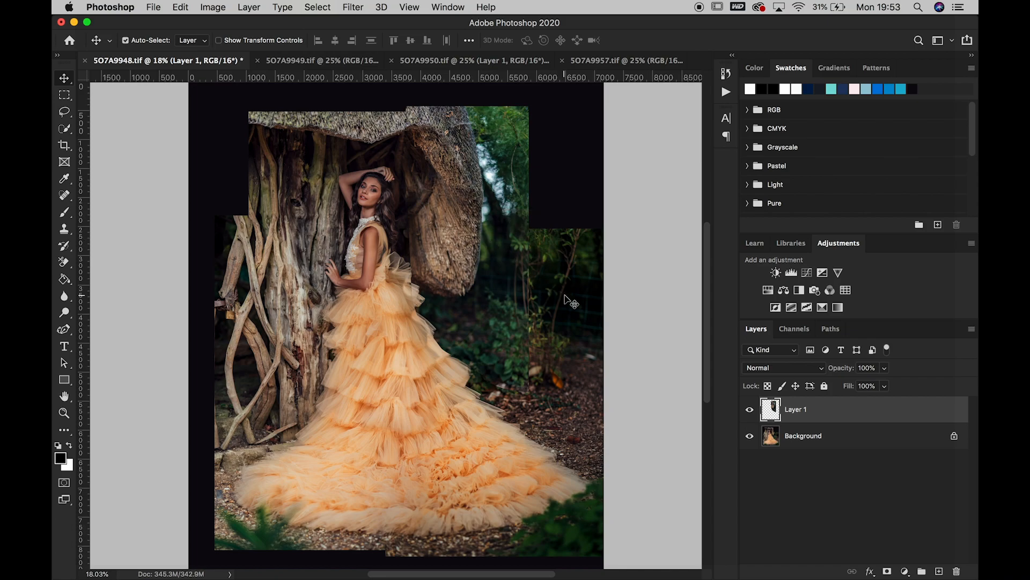
Add a black mask to Layer 1 and paint white with a 700 px brush over the thatch edge and upper-right greenery
click(887, 571)
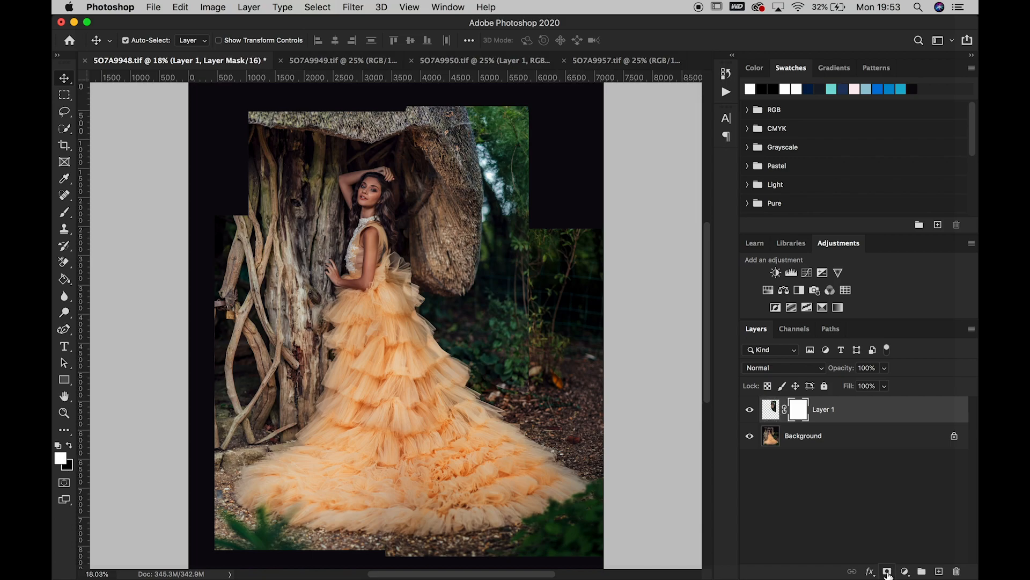
key(ctrl+i)
click(64, 212)
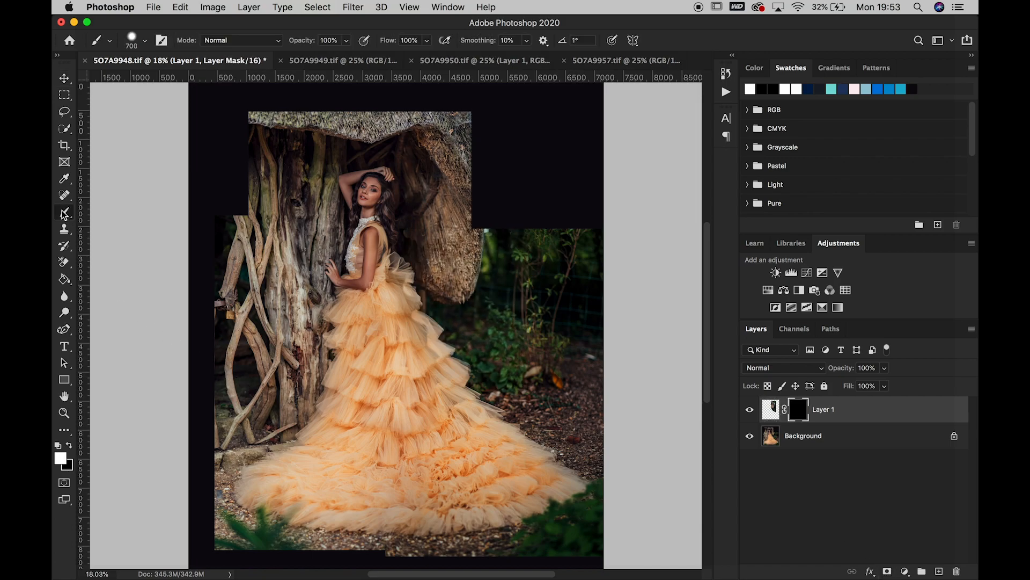
mouse_move(480, 129)
mouse_down()
mouse_move(482, 278)
mouse_move(472, 306)
mouse_move(500, 239)
mouse_move(516, 232)
mouse_move(511, 114)
mouse_up()
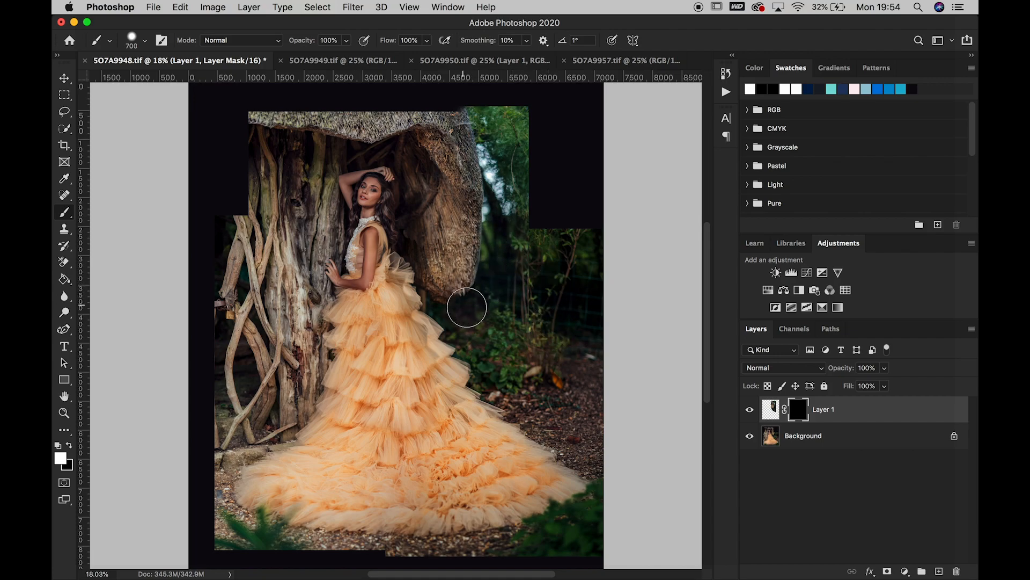
drag(468, 115, 442, 110)
Shift Layer 1 slightly down so its thatch lines up with the Background image
click(64, 78)
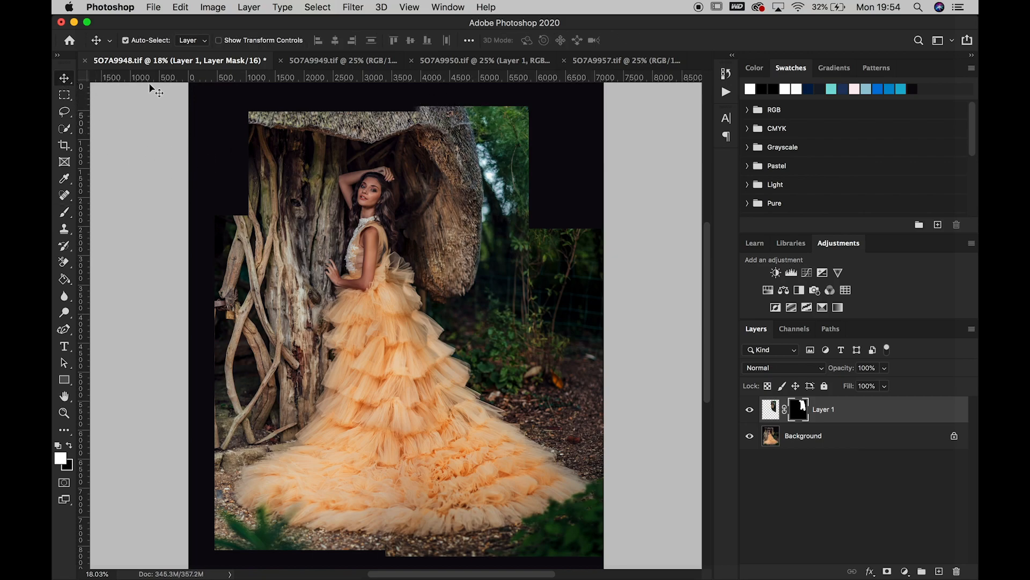
click(446, 169)
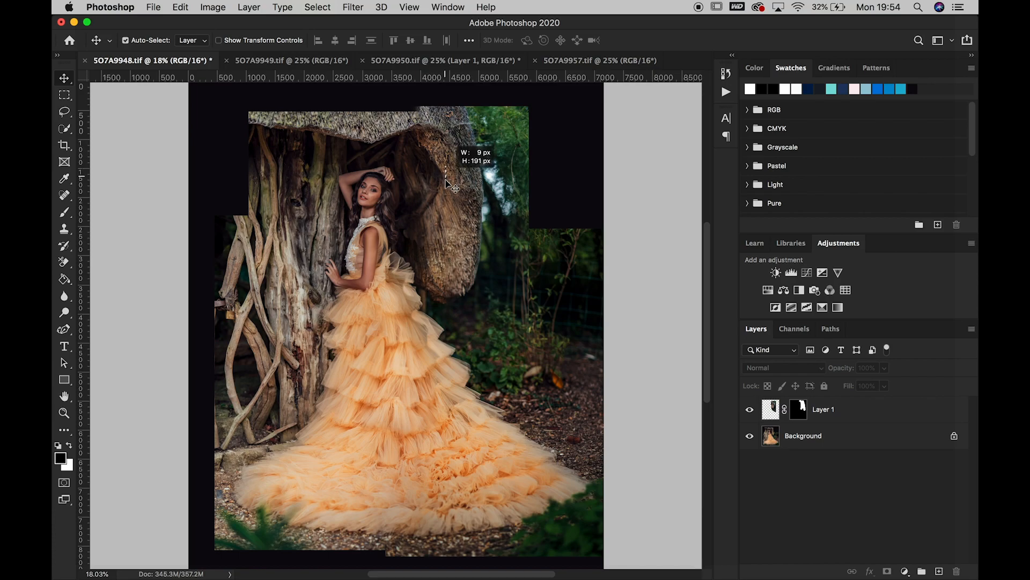
click(448, 175)
drag(489, 145, 490, 150)
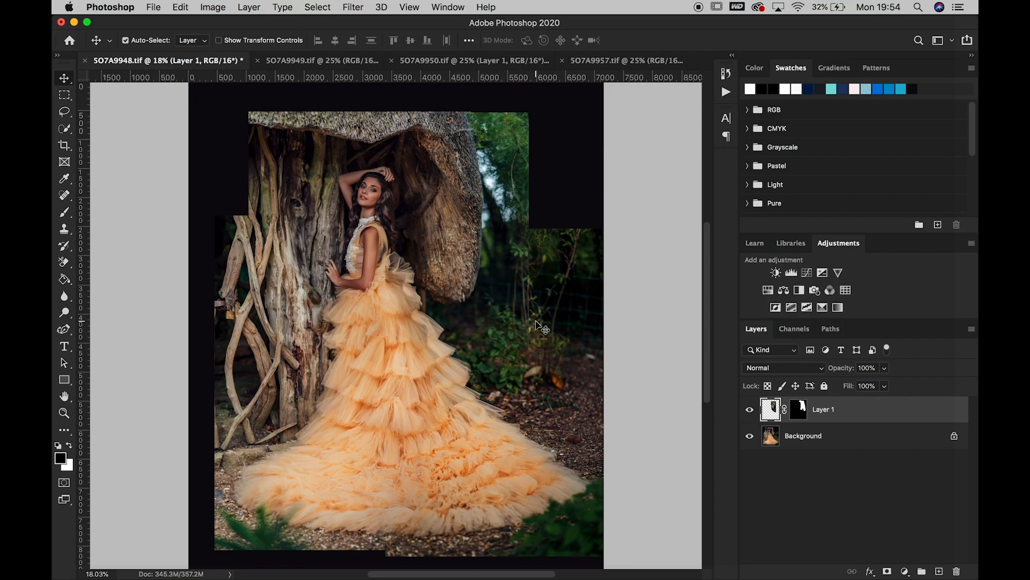
Compare the thatch and greenery alignment with Layer 1 hidden and shown
click(749, 410)
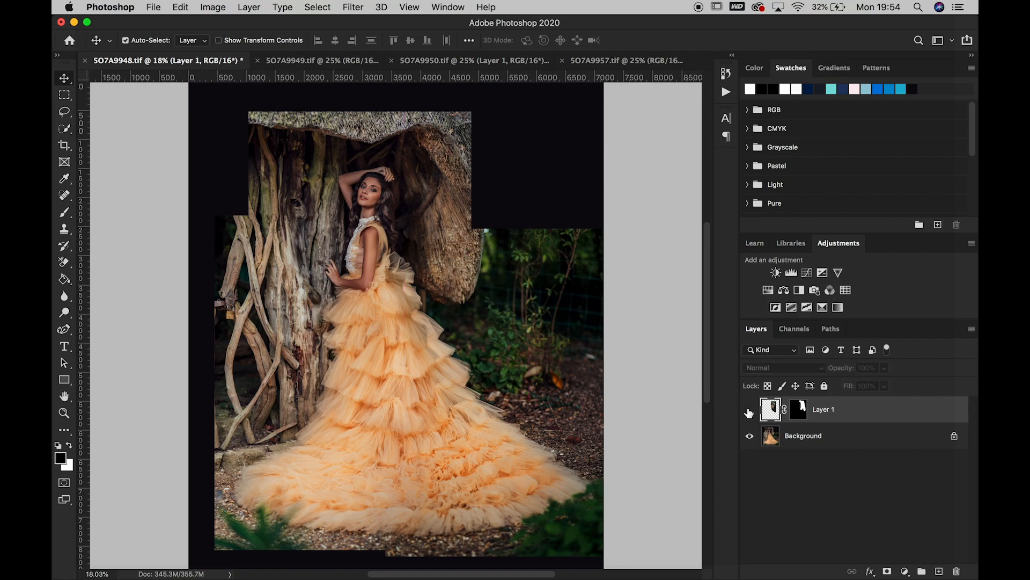
click(750, 411)
click(749, 412)
click(749, 412)
click(750, 412)
click(749, 412)
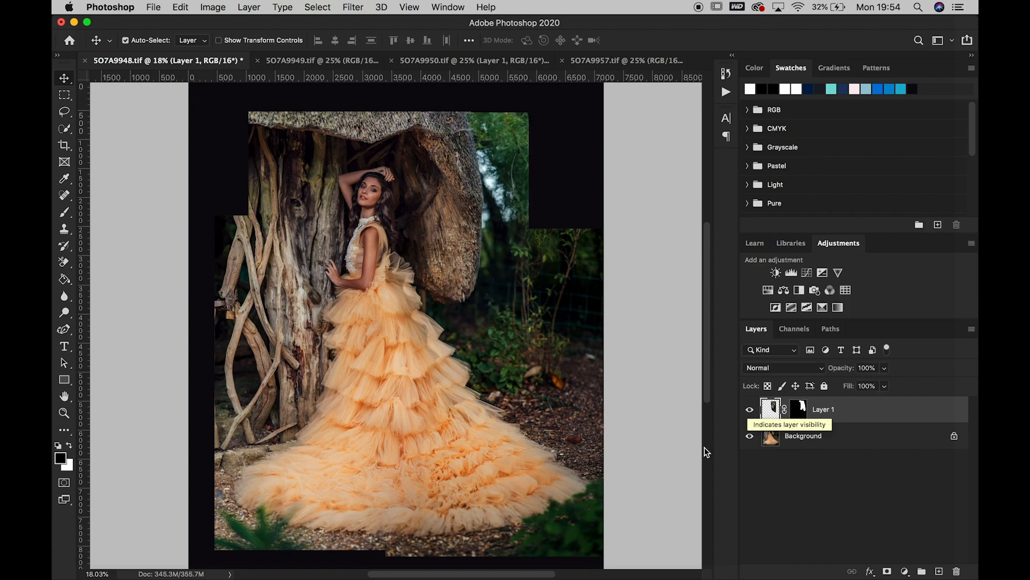
Examine the Layer 1 blend up close at the upper thatch edge and in the dark hollow beside the model
click(64, 412)
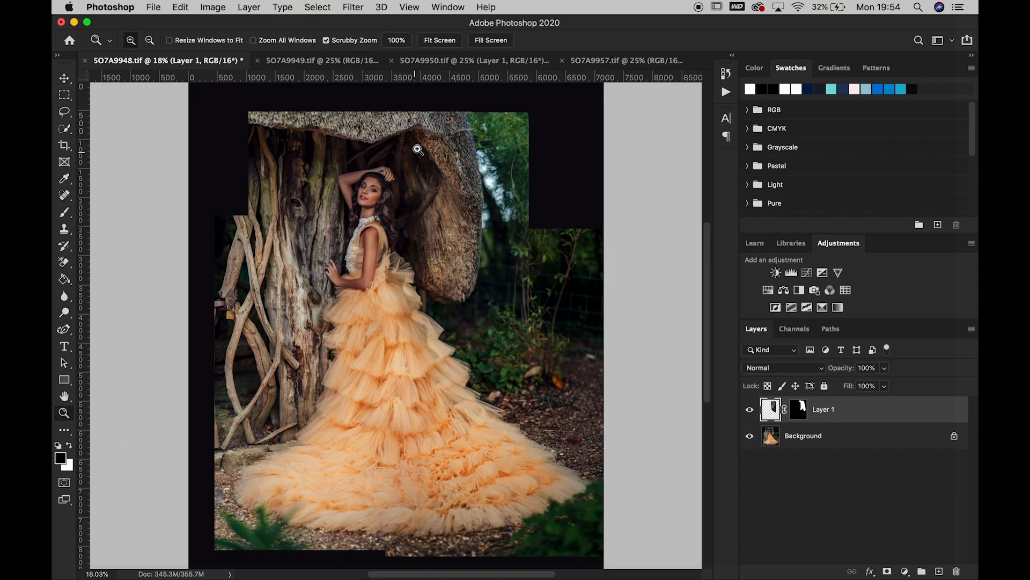
click(458, 109)
click(458, 109)
click(458, 109)
click(458, 109)
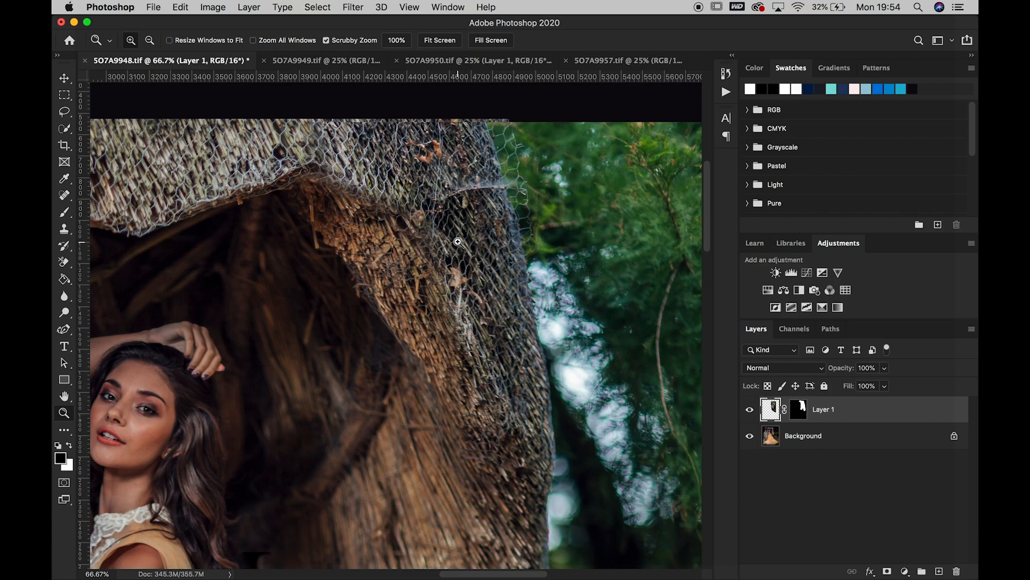
scroll(458, 242, down, 10)
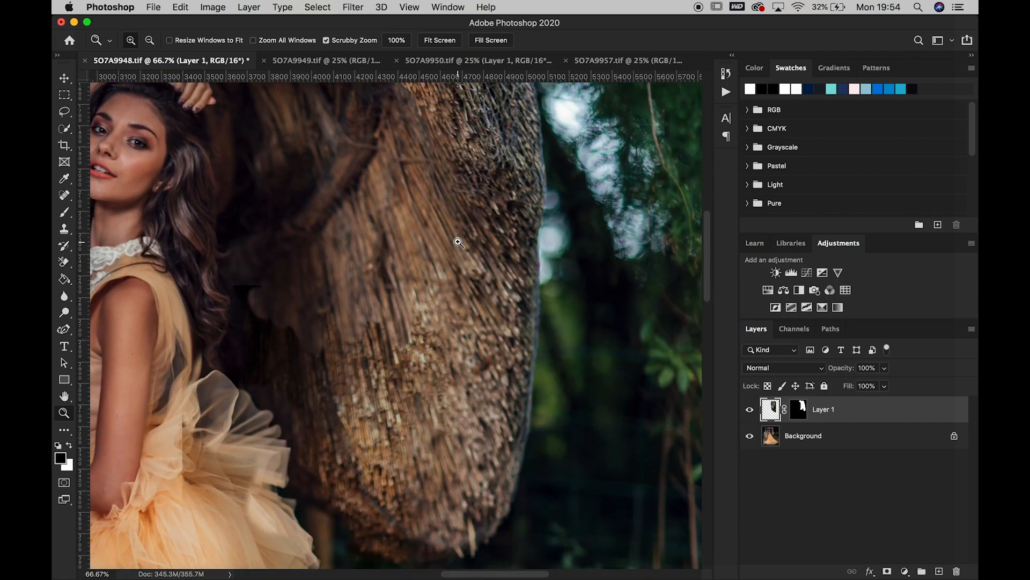
right_click(459, 242)
click(473, 252)
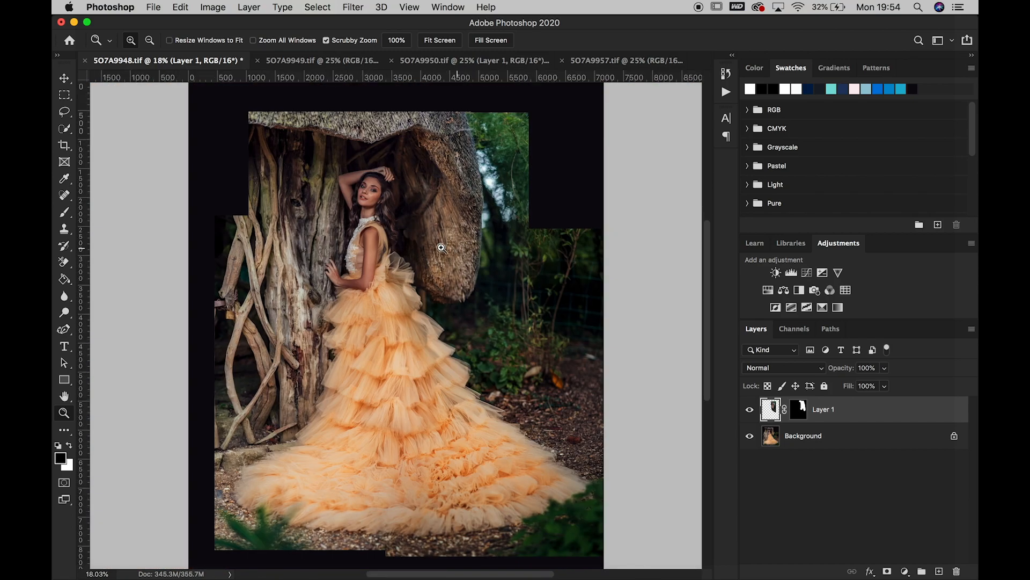
click(404, 214)
click(404, 214)
click(404, 215)
click(404, 215)
click(404, 215)
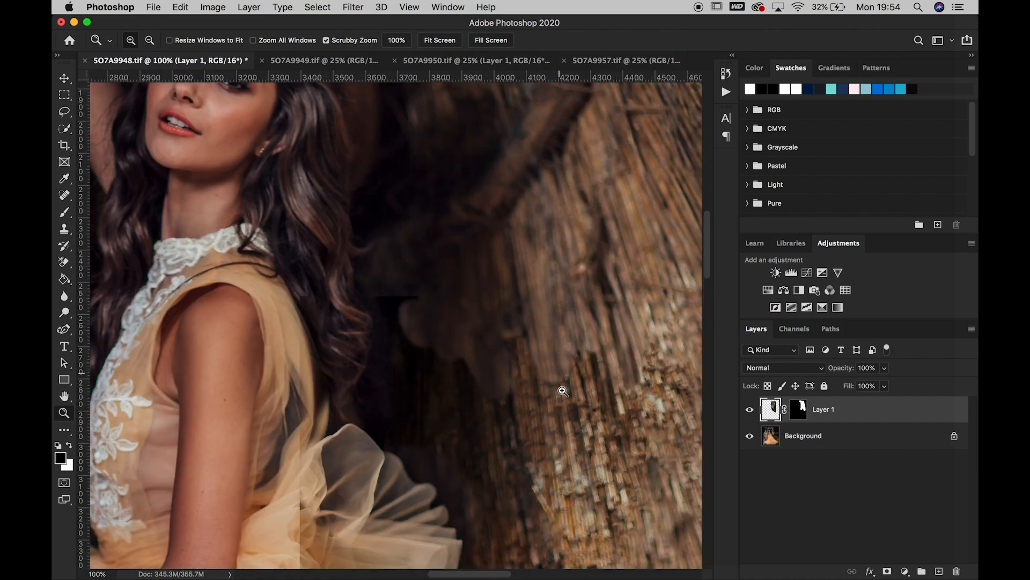
right_click(581, 390)
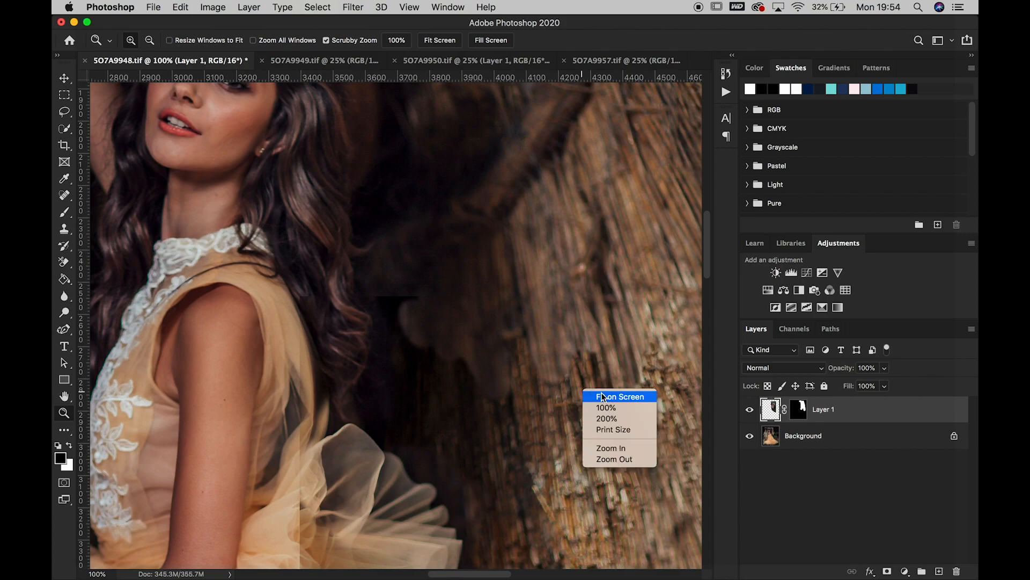
click(598, 394)
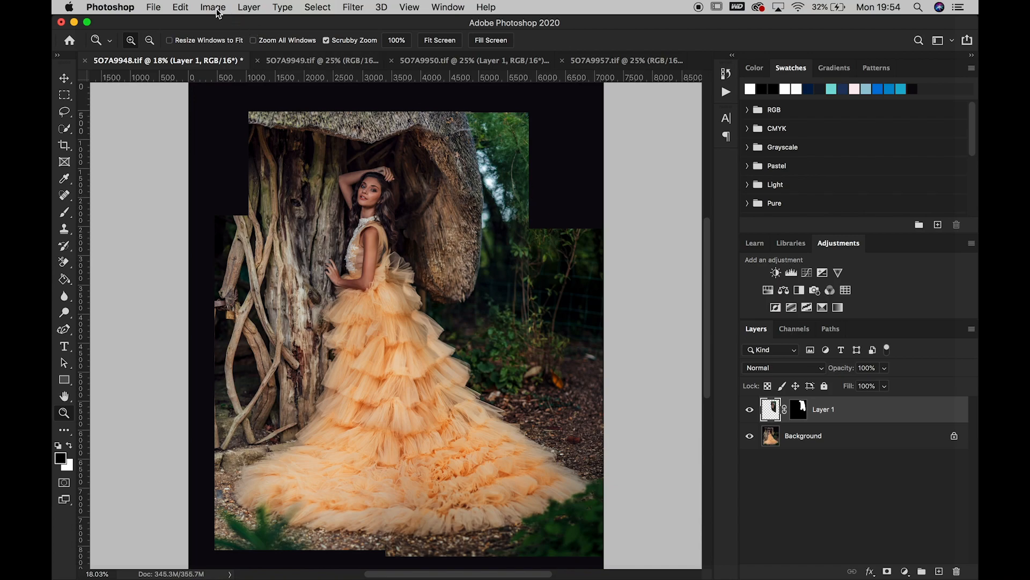
Flatten 5O7A9948.tif into a single Background layer and close 5O7A9950.tif
click(248, 8)
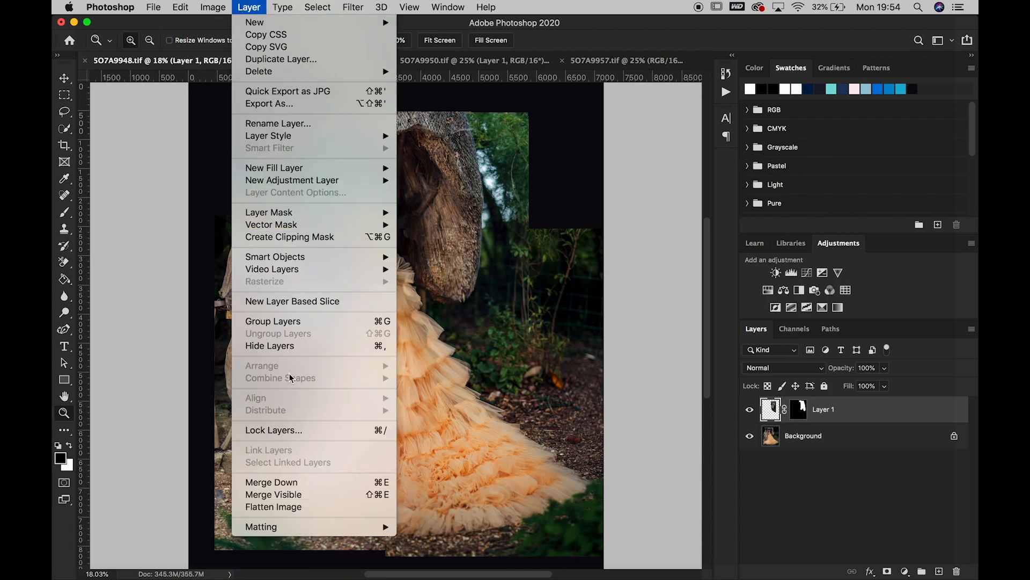
click(295, 507)
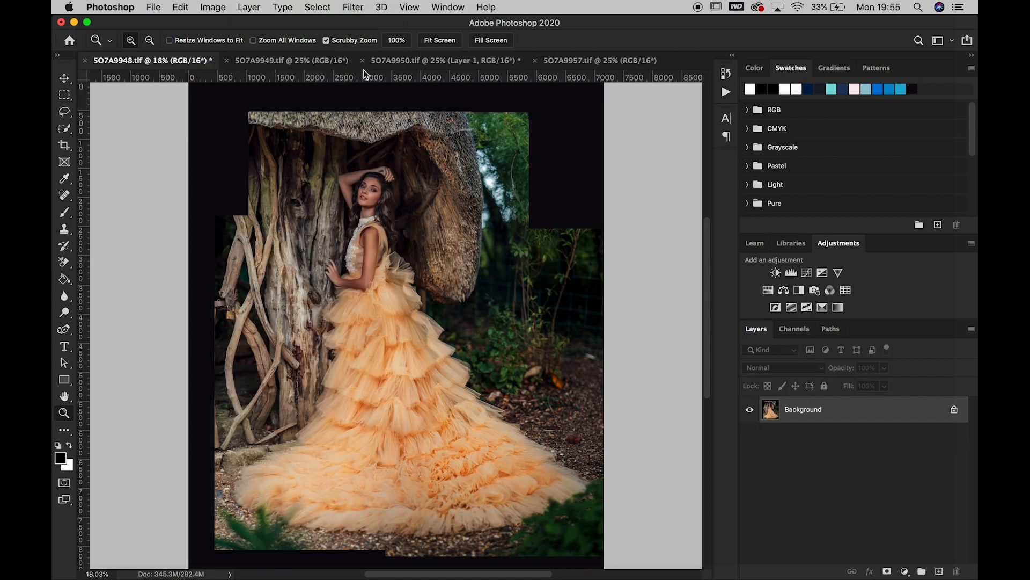
click(427, 62)
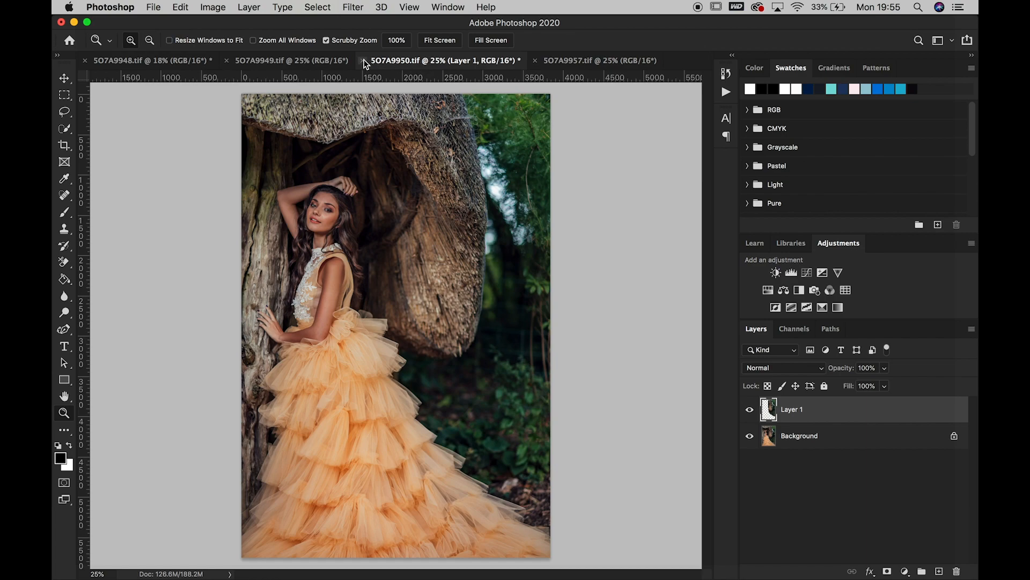
click(361, 61)
click(472, 211)
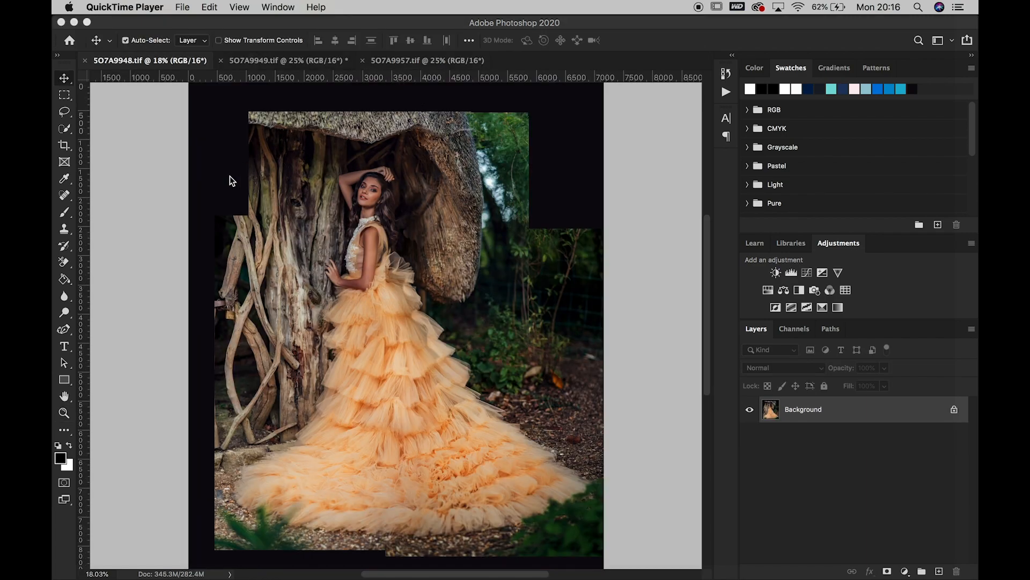
Duplicate the Background of 5O7A9949.tif, move the copy into 5O7A9948.tif, and align its trunk and branches using reduced opacity
click(309, 60)
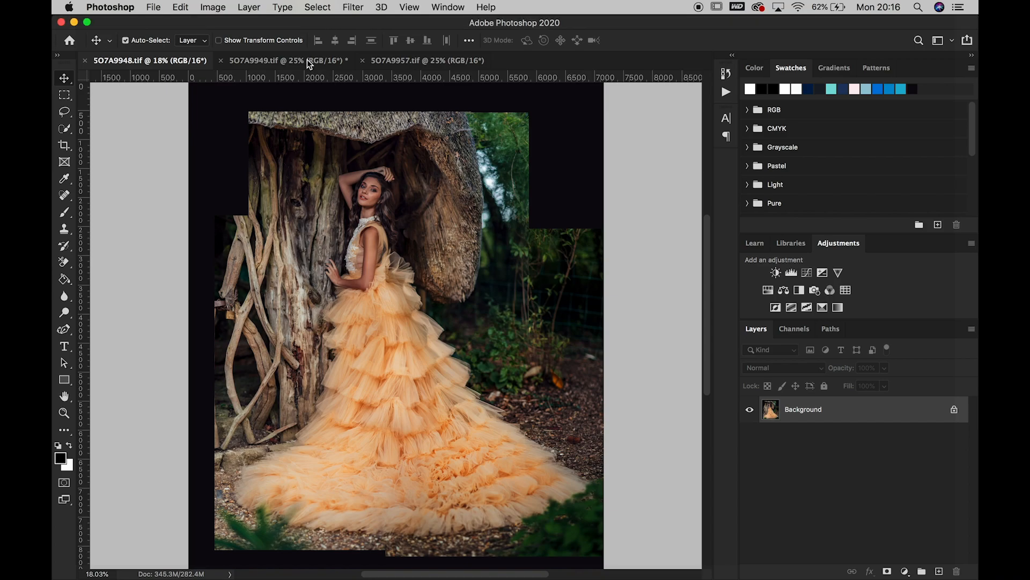
click(308, 61)
drag(845, 424, 939, 571)
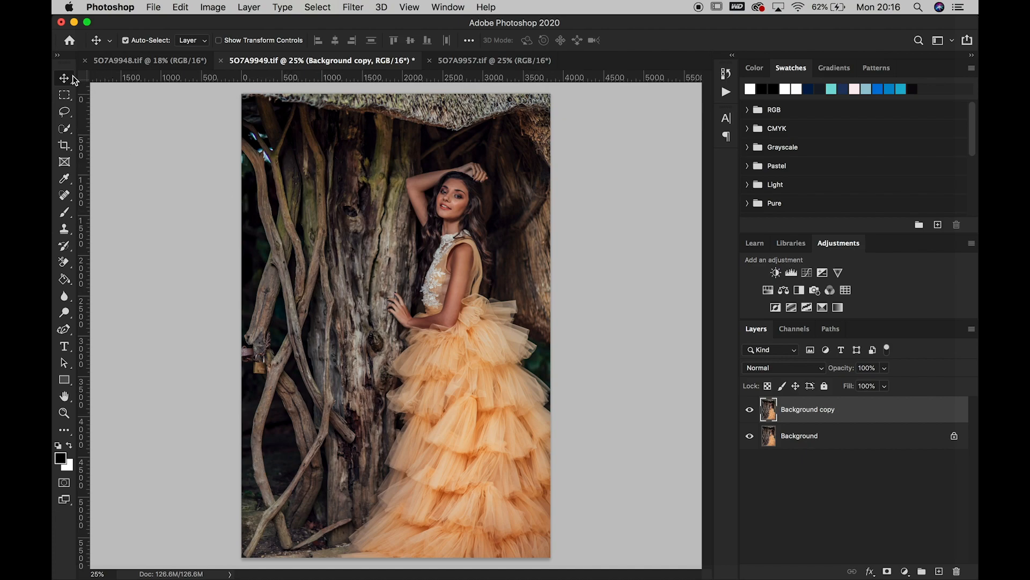
drag(433, 303, 194, 64)
drag(313, 265, 336, 286)
click(885, 368)
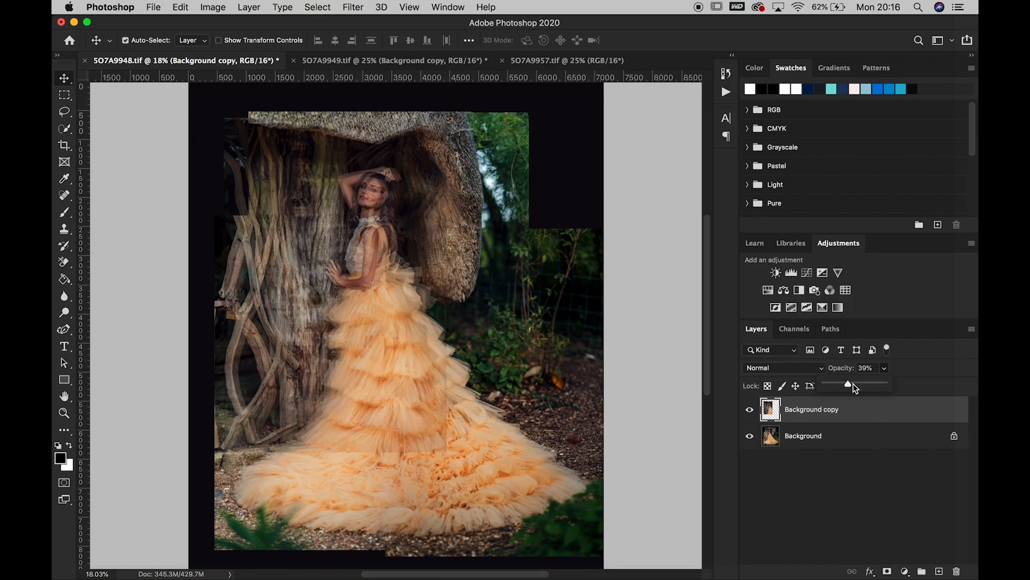
Add a black mask to Background copy and paint white with a 700 px brush to reveal the upper-left branches
click(886, 572)
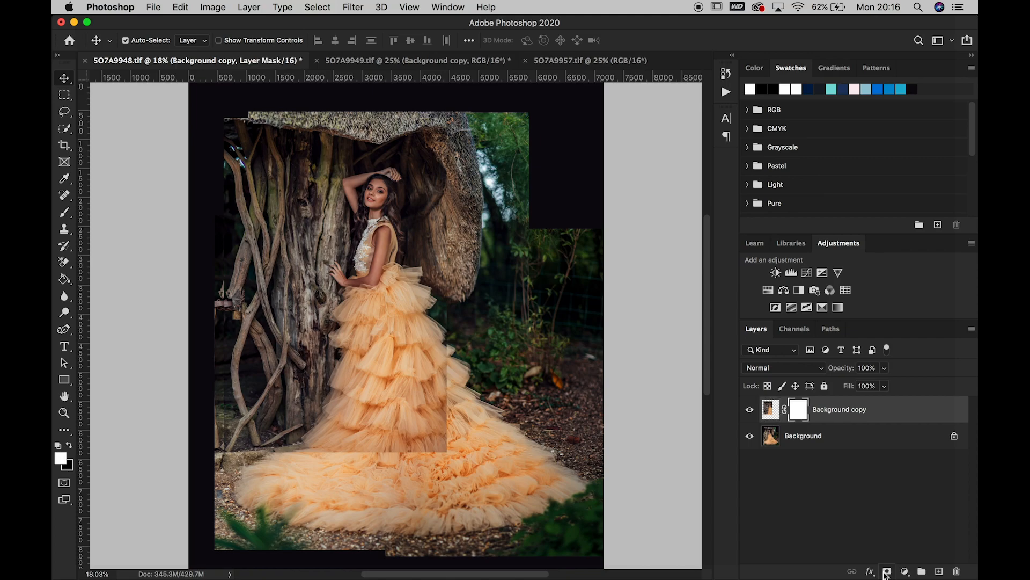
key(super+i)
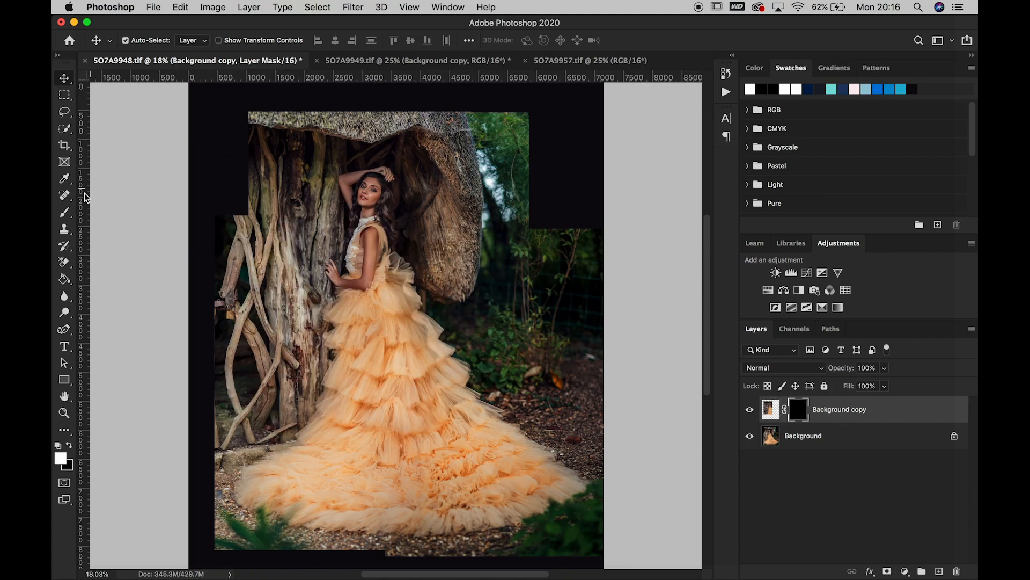
click(65, 213)
drag(230, 129, 226, 202)
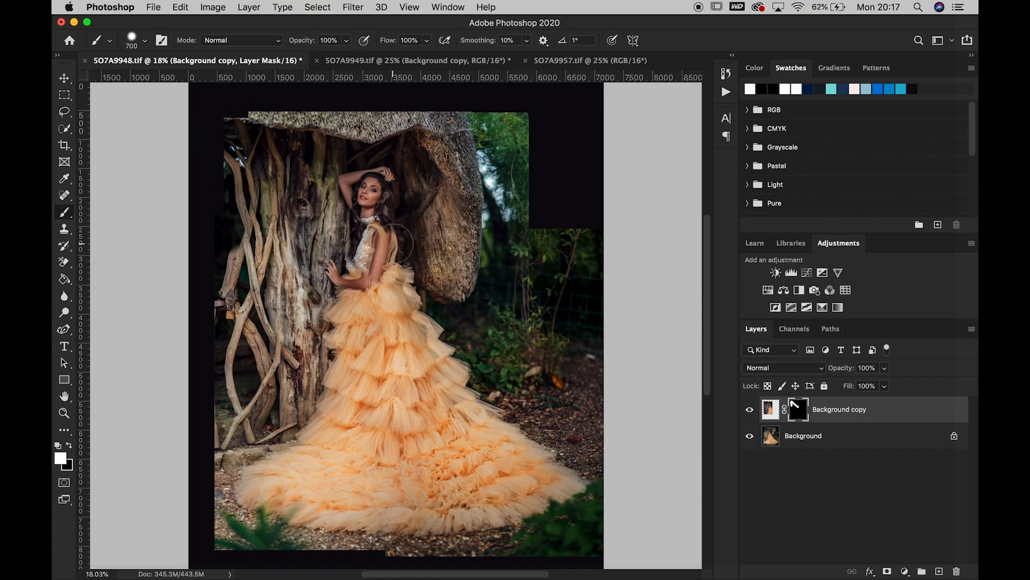
key(super+z)
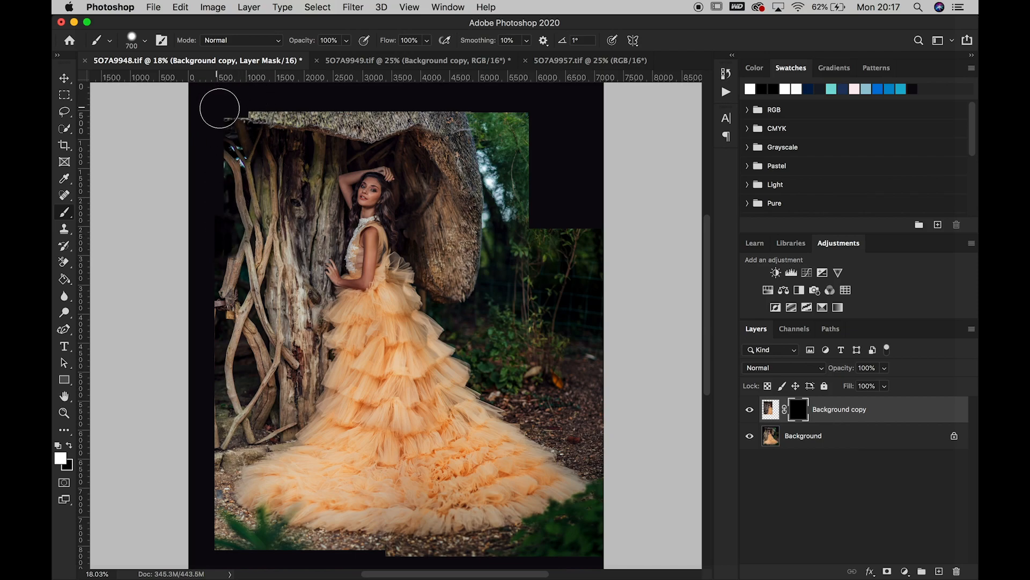
Shift Background copy slightly left to line up the branches, and compare the blend with the layer hidden and shown
click(64, 78)
drag(239, 185, 230, 183)
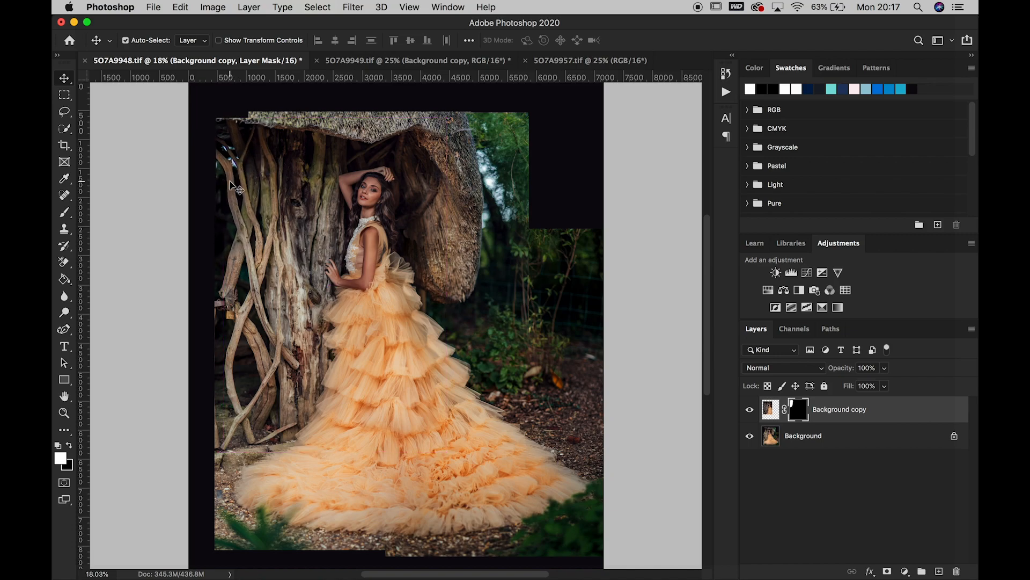
click(63, 216)
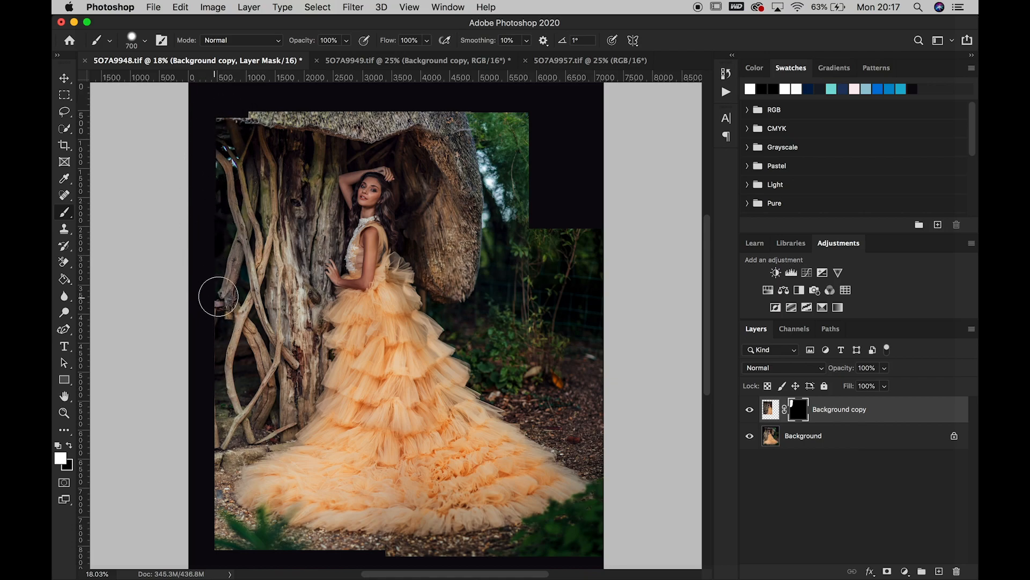
click(751, 412)
click(750, 412)
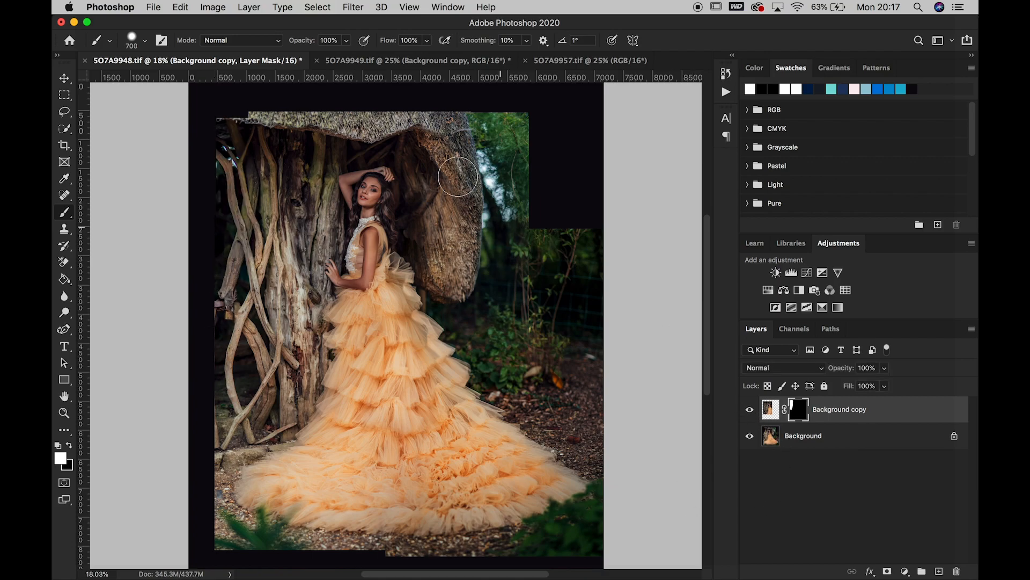
Flatten 5O7A9948.tif and save it
click(252, 7)
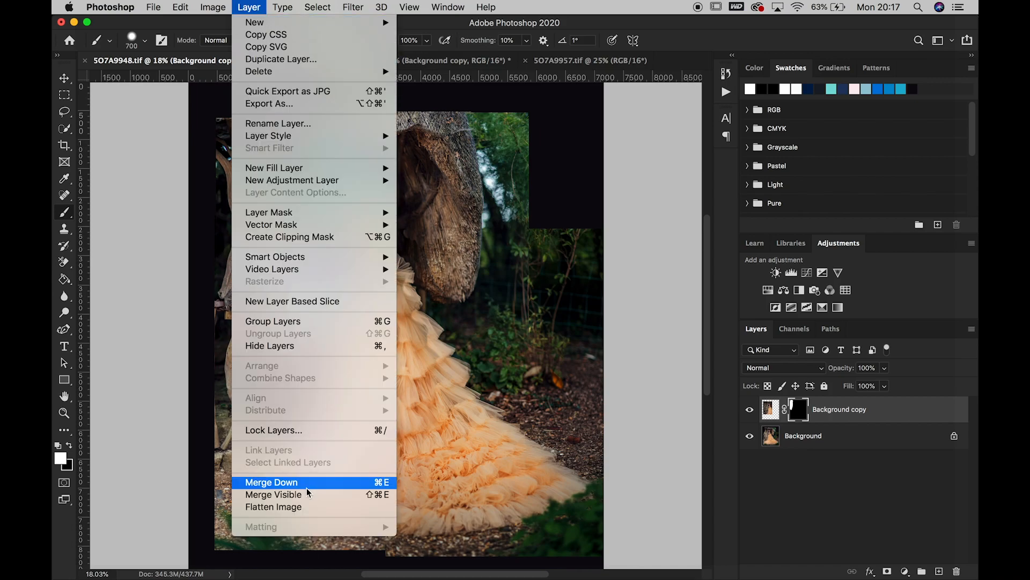
click(302, 506)
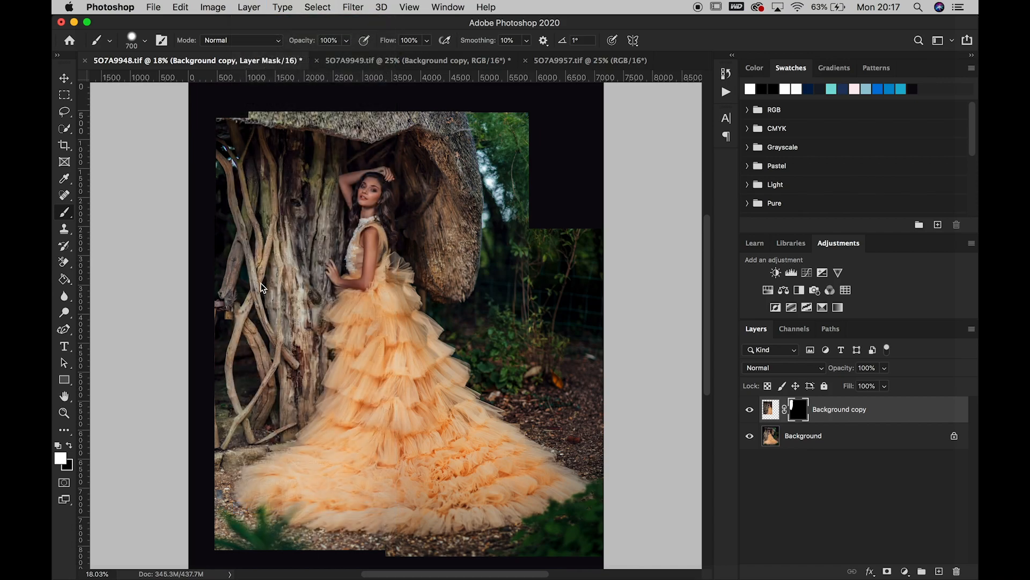
click(154, 7)
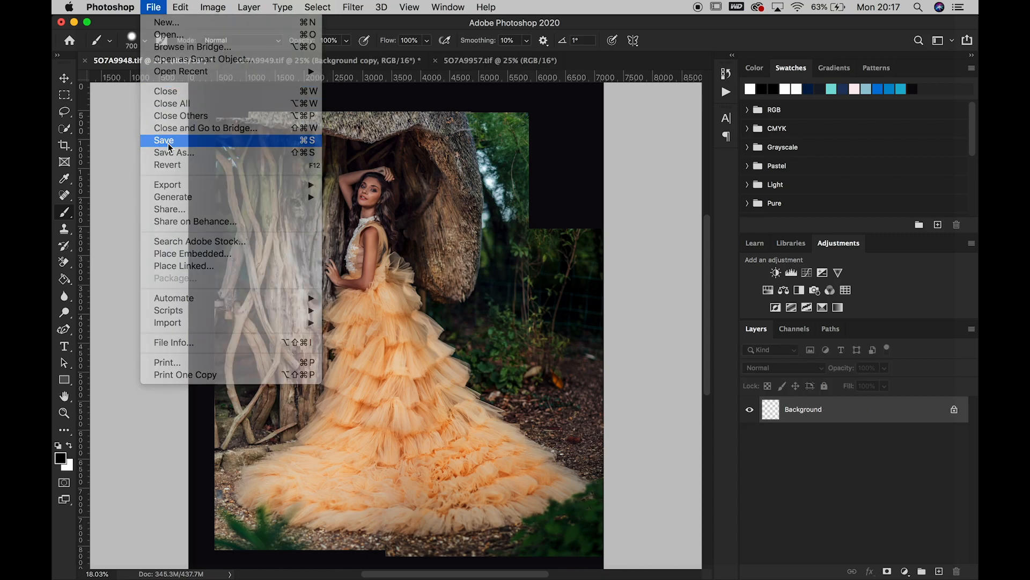
click(168, 143)
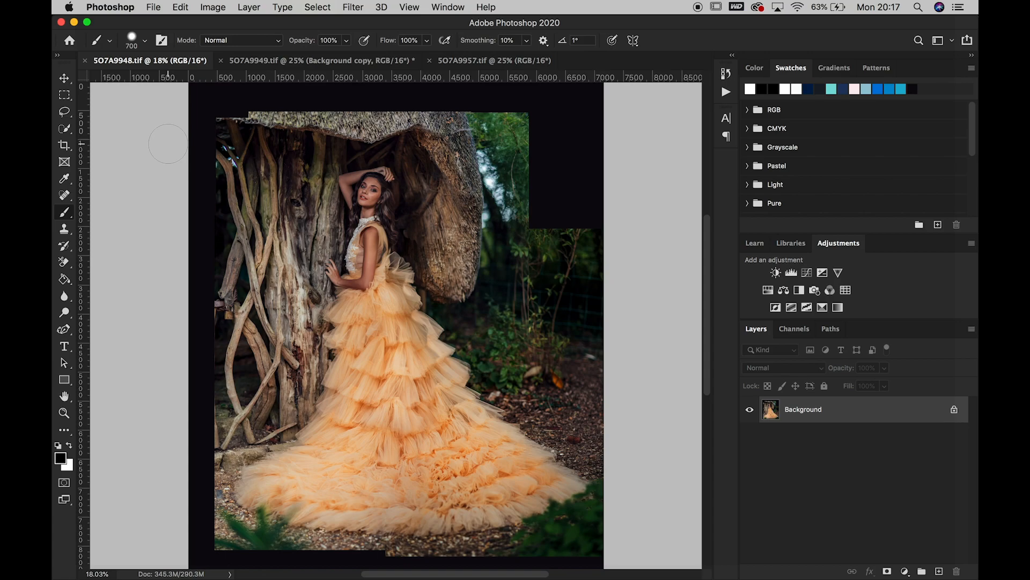
Close the 5O7A9949.tif document
click(294, 59)
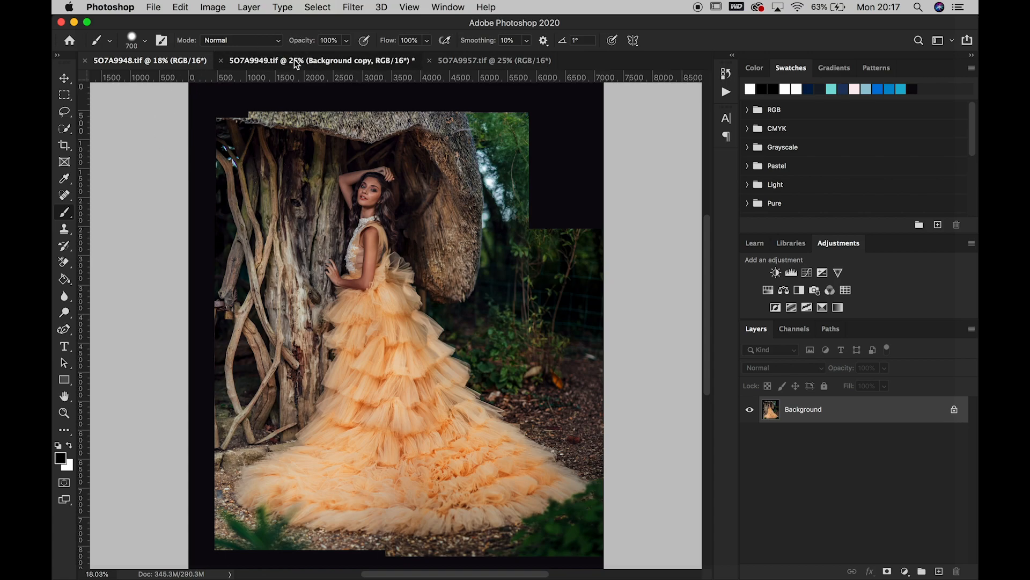
click(221, 60)
click(471, 211)
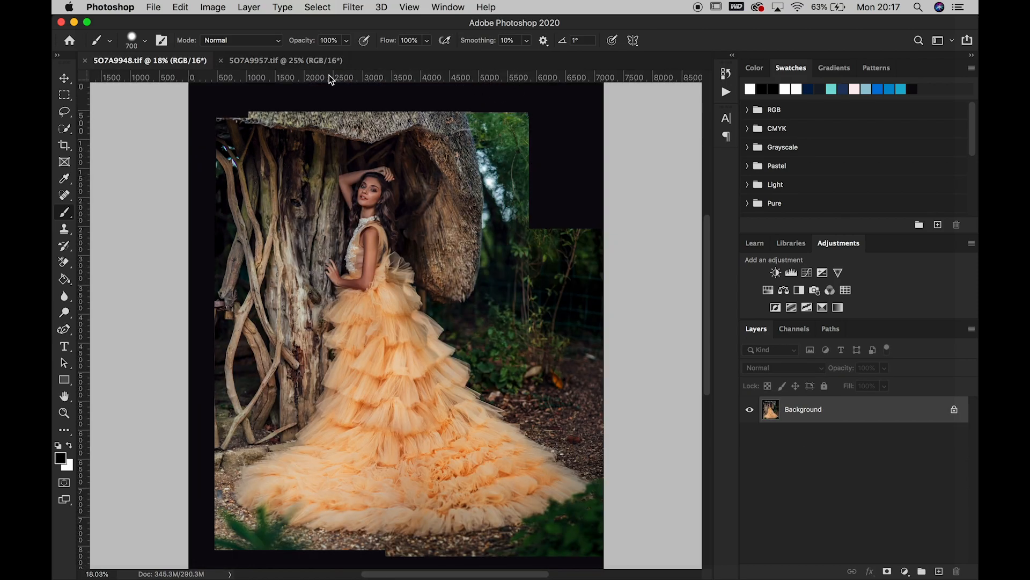
In 5O7A9957.tif, lasso the upper-right greenery together with the thatch edge and copy the selection to a new layer
click(318, 58)
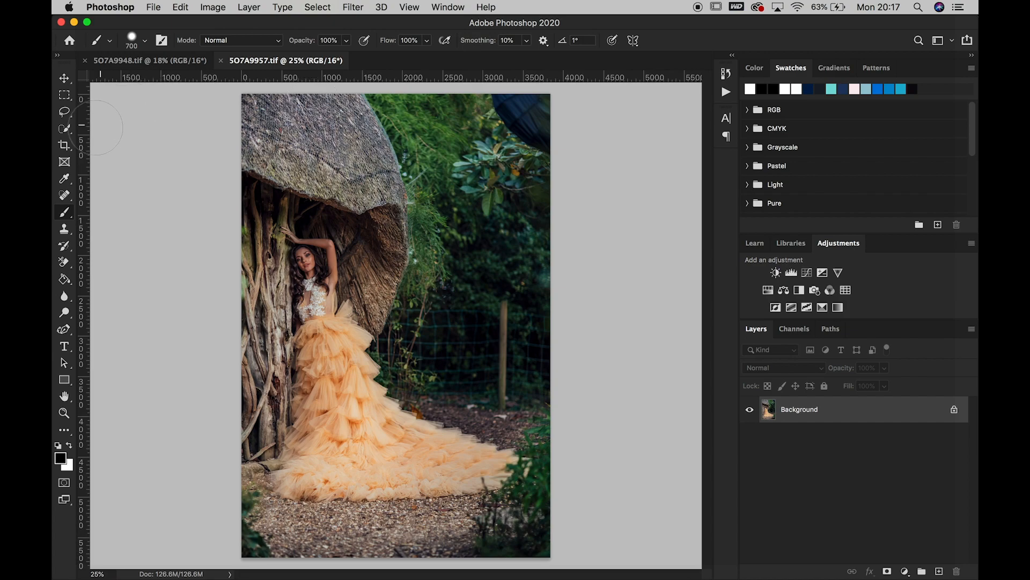
click(64, 112)
mouse_move(377, 94)
mouse_down()
mouse_move(387, 240)
mouse_move(405, 315)
mouse_move(526, 316)
mouse_move(594, 285)
mouse_move(610, 86)
mouse_move(377, 84)
mouse_up()
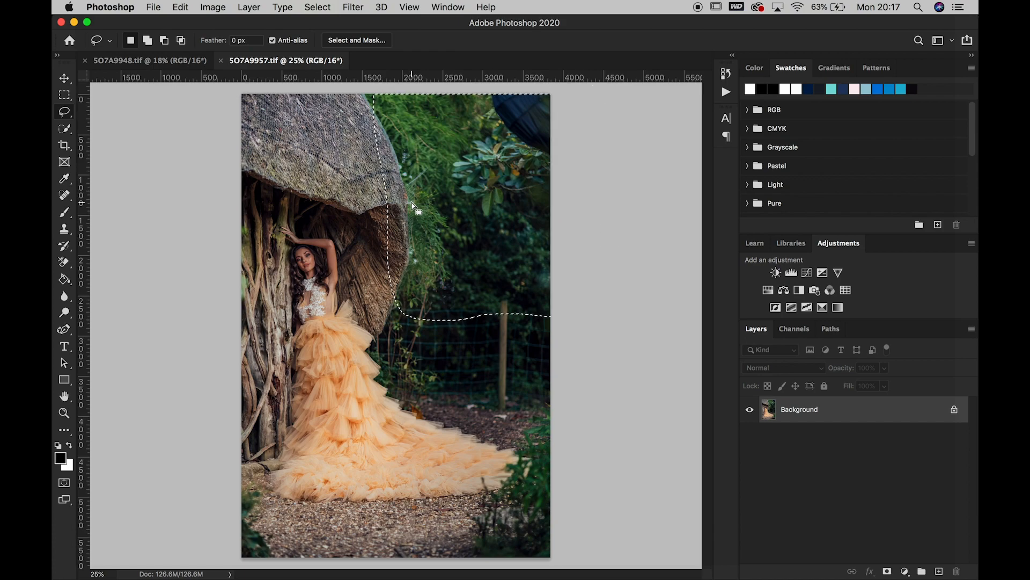
right_click(413, 203)
click(466, 290)
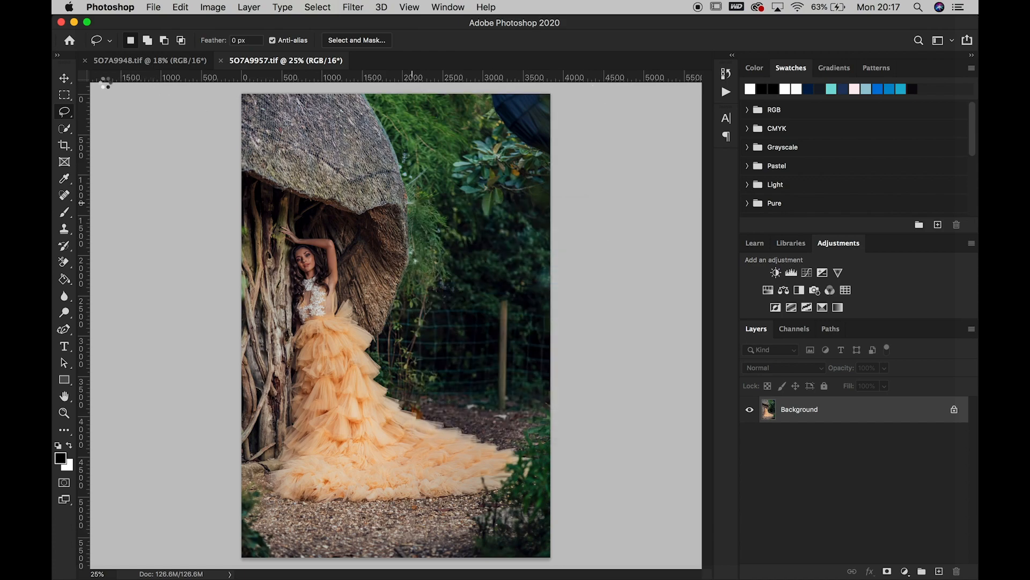
Move the copied greenery layer into 5O7A9948.tif and position it over the empty upper-right corner beside the thatch
key(v)
drag(449, 142, 181, 65)
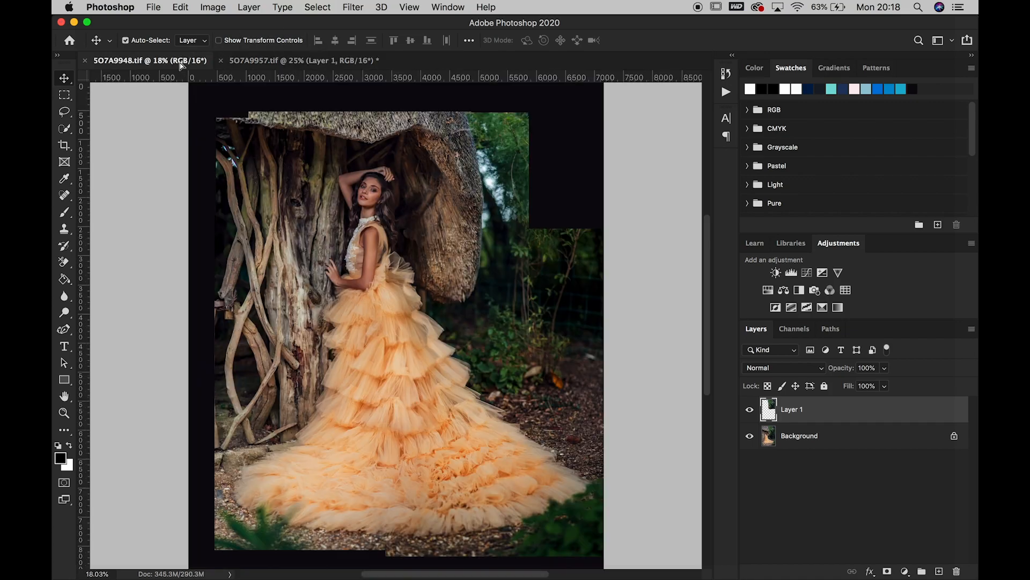
drag(507, 202, 527, 195)
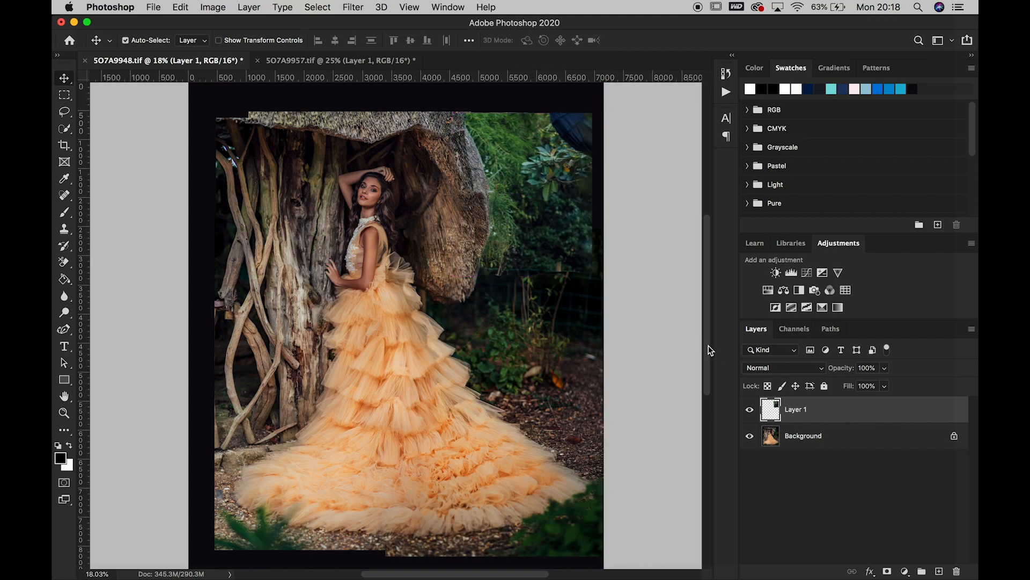
Add a black mask to Layer 1 and paint white with a 700 px brush to fill the upper-right corner with greenery
click(888, 572)
key(super+i)
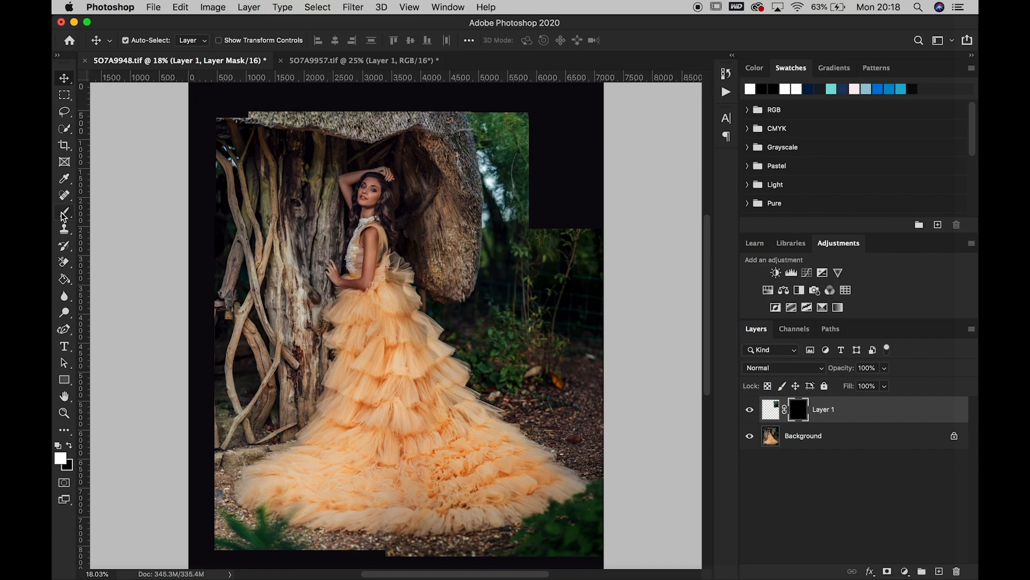
click(63, 214)
mouse_move(529, 173)
mouse_down()
mouse_move(538, 236)
mouse_move(550, 232)
mouse_move(556, 205)
mouse_move(563, 230)
mouse_move(586, 222)
mouse_move(603, 237)
mouse_move(606, 258)
mouse_move(603, 219)
mouse_move(538, 190)
mouse_move(524, 133)
mouse_move(529, 118)
mouse_move(560, 189)
mouse_move(576, 196)
mouse_move(543, 126)
mouse_move(580, 161)
mouse_move(583, 136)
mouse_move(566, 127)
mouse_move(588, 224)
mouse_up()
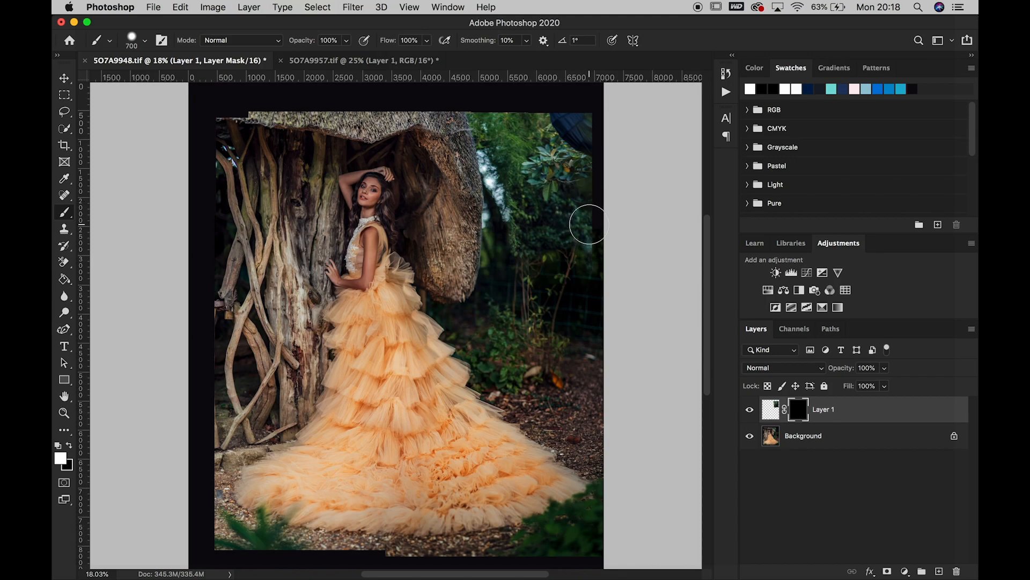
Paint more white on the Layer 1 mask along the greenery's lower right edge, and compare the layer hidden and shown
click(69, 445)
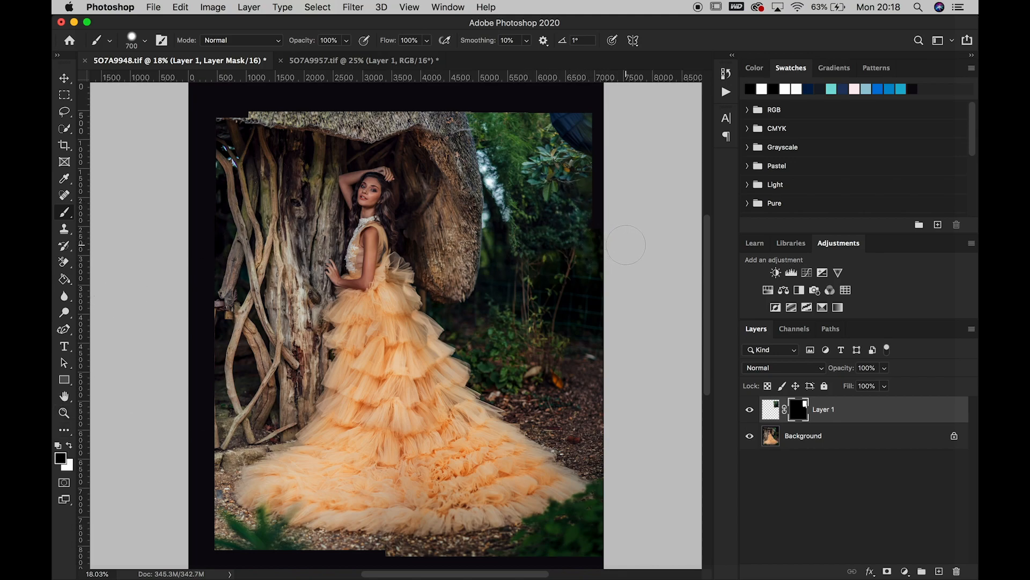
click(69, 446)
drag(587, 252, 576, 223)
click(751, 412)
click(751, 411)
click(750, 411)
click(751, 411)
Paint black on the Layer 1 mask with a 250 px brush to bring back the original foliage right of the thatch
click(63, 413)
click(540, 202)
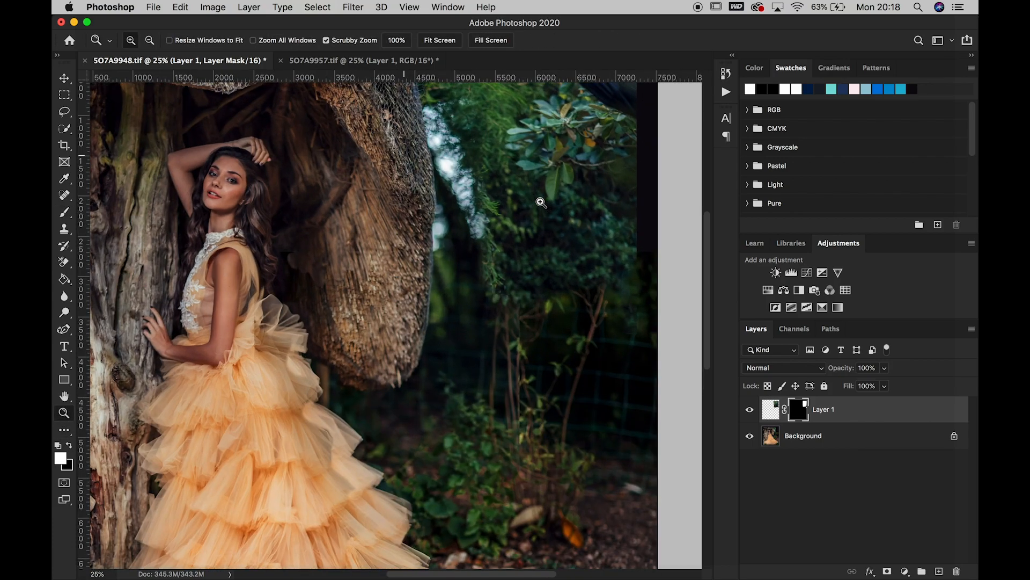
click(65, 214)
click(68, 448)
key(bracketleft)
key(bracketleft)
key(bracketleft)
key(bracketleft)
key(bracketleft)
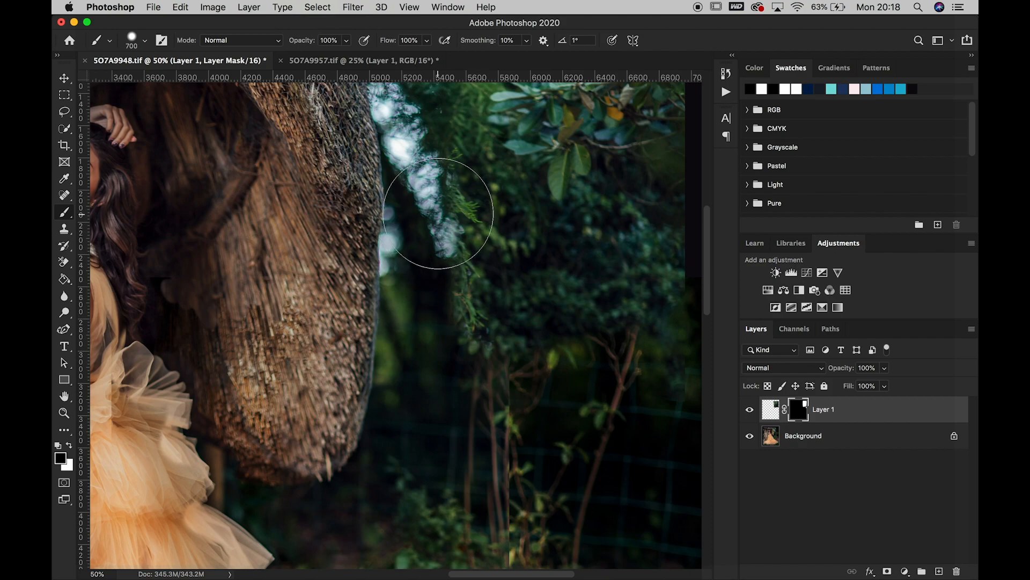
mouse_move(439, 214)
mouse_down()
mouse_move(448, 149)
mouse_move(451, 197)
mouse_move(477, 226)
mouse_move(465, 265)
mouse_move(470, 326)
mouse_move(526, 330)
mouse_move(519, 285)
mouse_move(502, 269)
mouse_move(512, 325)
mouse_up()
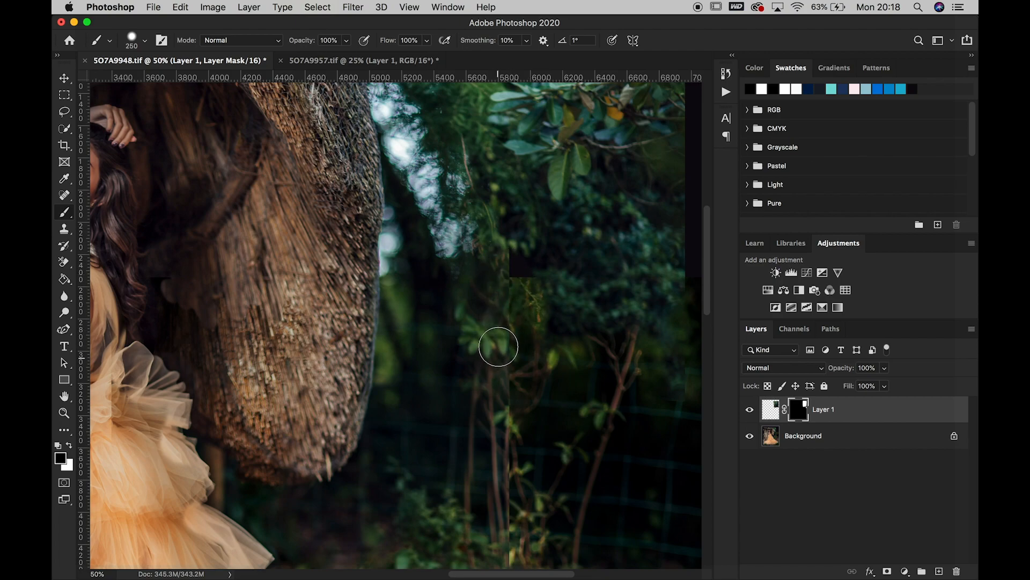
mouse_move(493, 219)
mouse_down()
mouse_move(495, 167)
mouse_move(497, 190)
mouse_move(442, 123)
mouse_move(454, 149)
mouse_up()
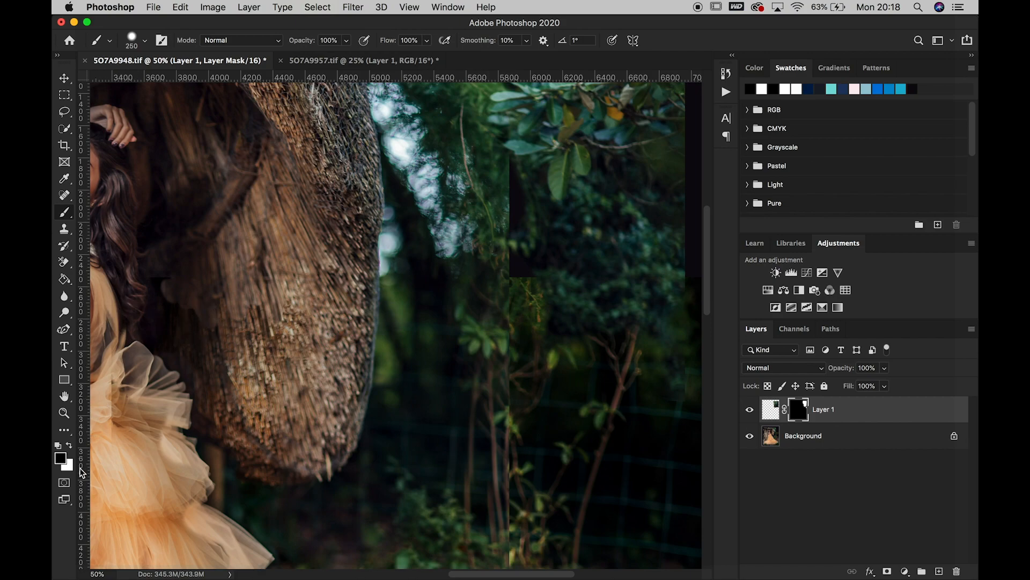
Paint white on the Layer 1 mask with the 250 px brush to cover the hard vertical seam in the greenery
click(68, 447)
mouse_move(520, 172)
mouse_down()
mouse_move(524, 227)
mouse_move(561, 229)
mouse_move(522, 260)
mouse_move(546, 260)
mouse_move(515, 223)
mouse_up()
key(super+z)
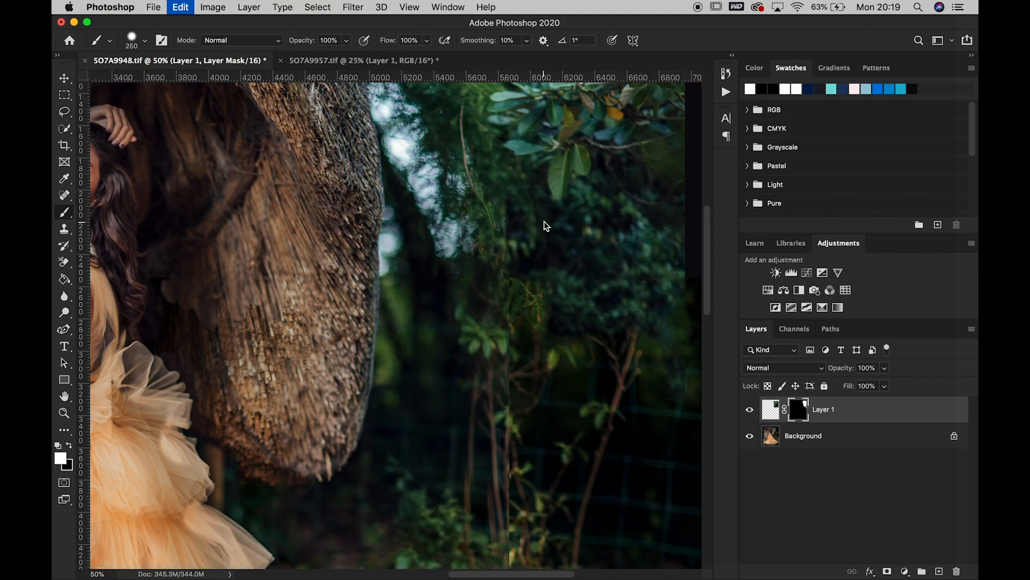
Reduce the brush to 150 px, try revealing Layer 1 over the leafy stems below the seam, and undo the stroke
key(bracketleft)
key(bracketleft)
key(bracketleft)
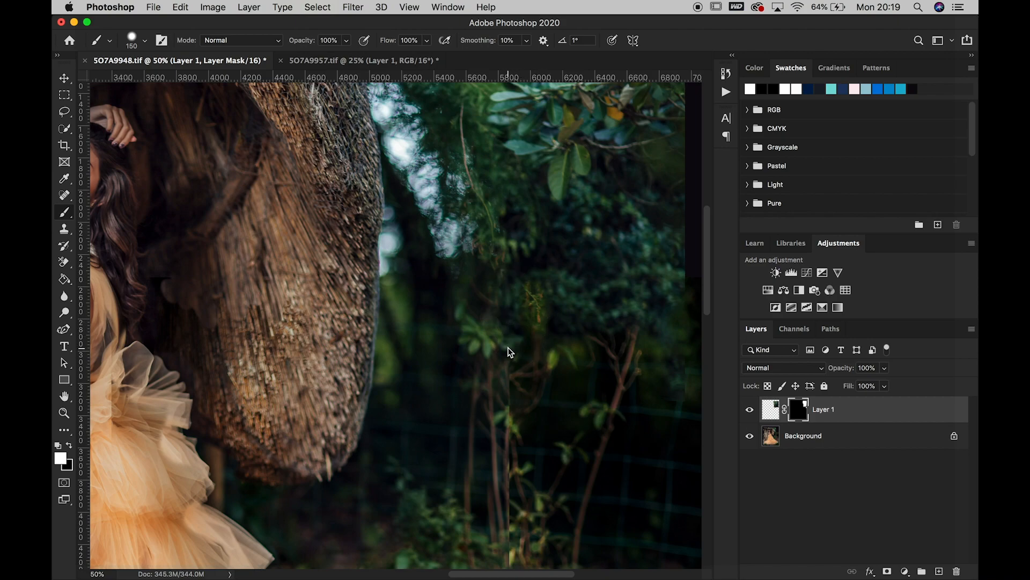
key(super+z)
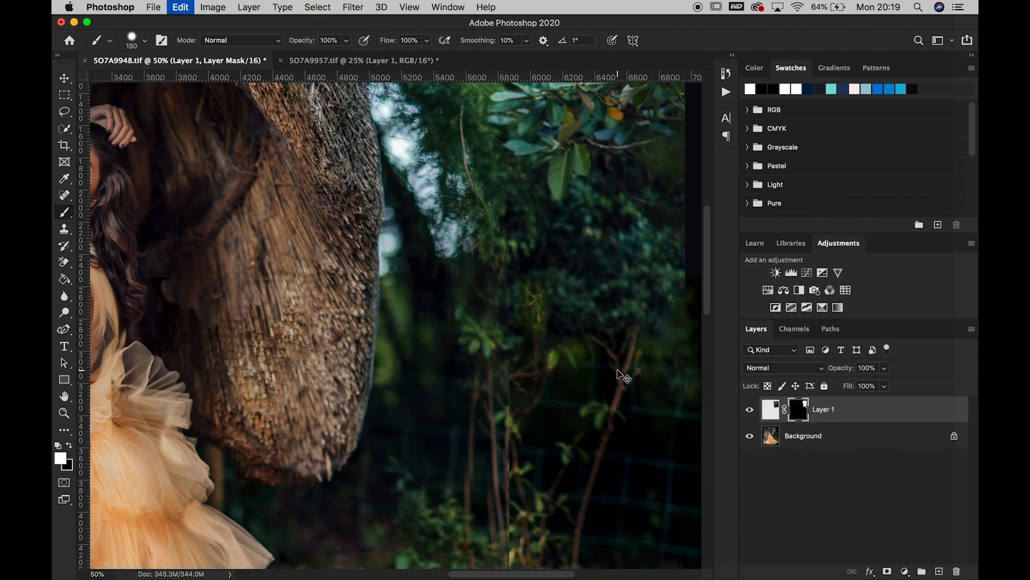
Touch up the Layer 1 mask around the leafy stems with a 90 px brush in black and white, and compare the layer hidden and shown
click(69, 446)
key(bracketleft)
key(bracketleft)
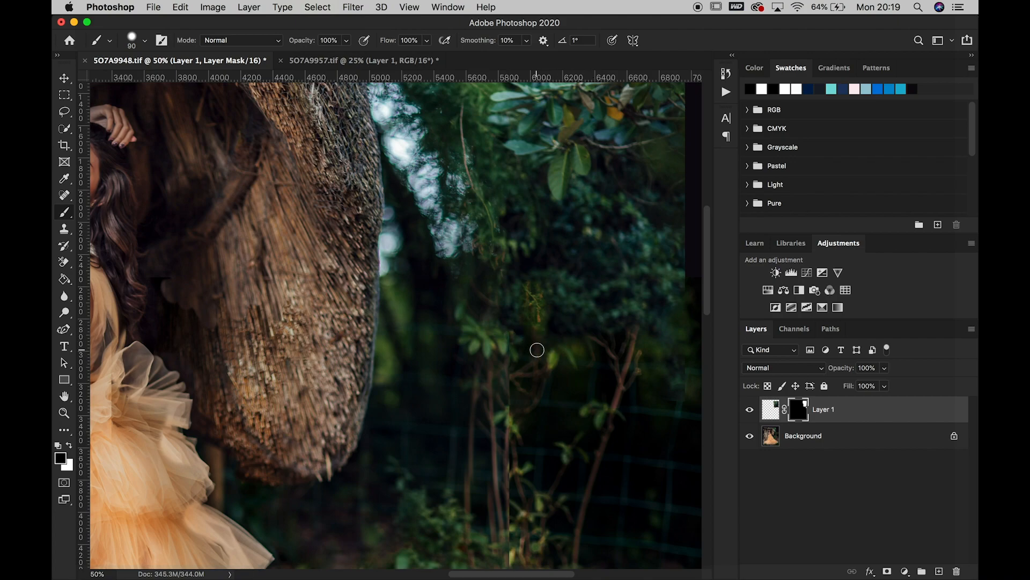
click(68, 446)
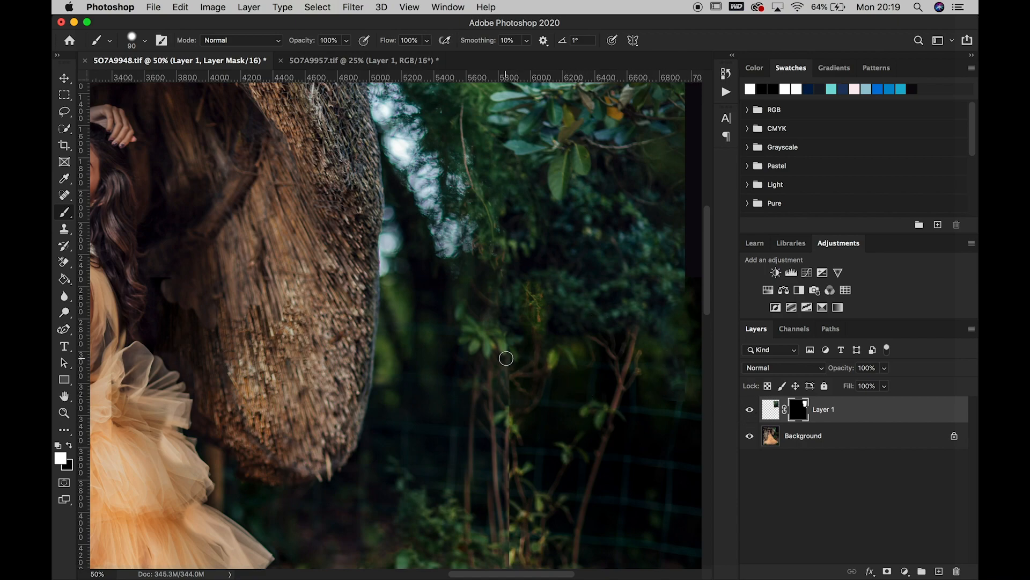
click(752, 409)
click(752, 409)
click(752, 409)
click(752, 409)
Paint black on the Layer 1 mask with the 90 px brush along the upper end of the thin curved twig
scroll(574, 279, up, 3)
scroll(573, 278, up, 3)
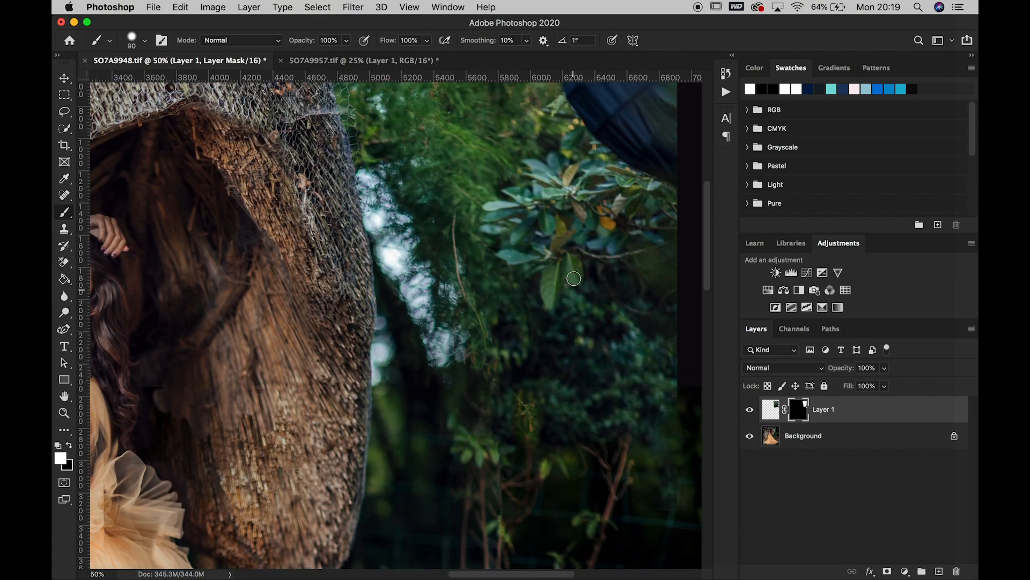
click(69, 446)
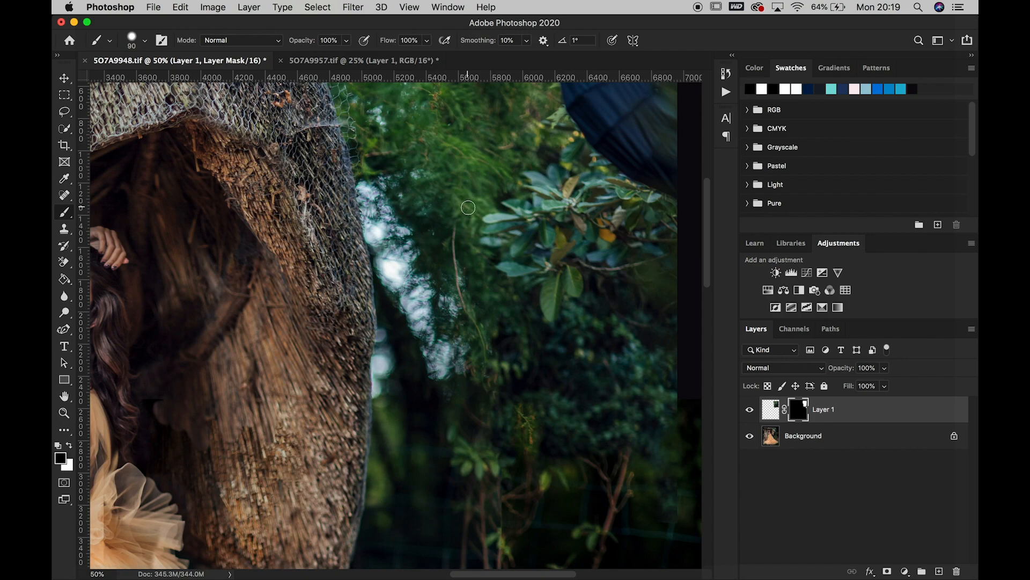
mouse_move(462, 247)
mouse_down()
mouse_move(449, 191)
mouse_move(453, 179)
mouse_move(456, 212)
mouse_move(462, 159)
mouse_up()
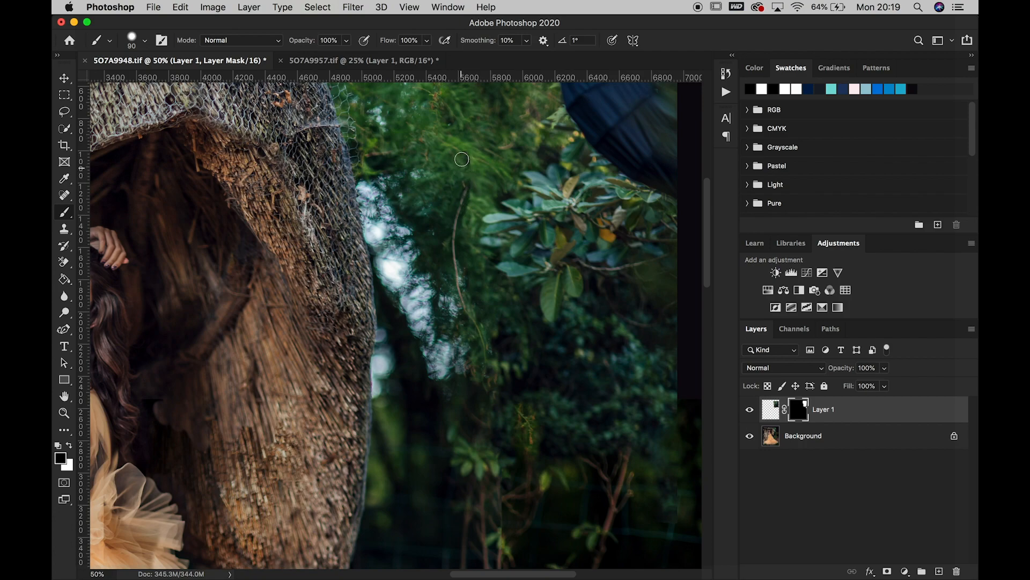
click(69, 446)
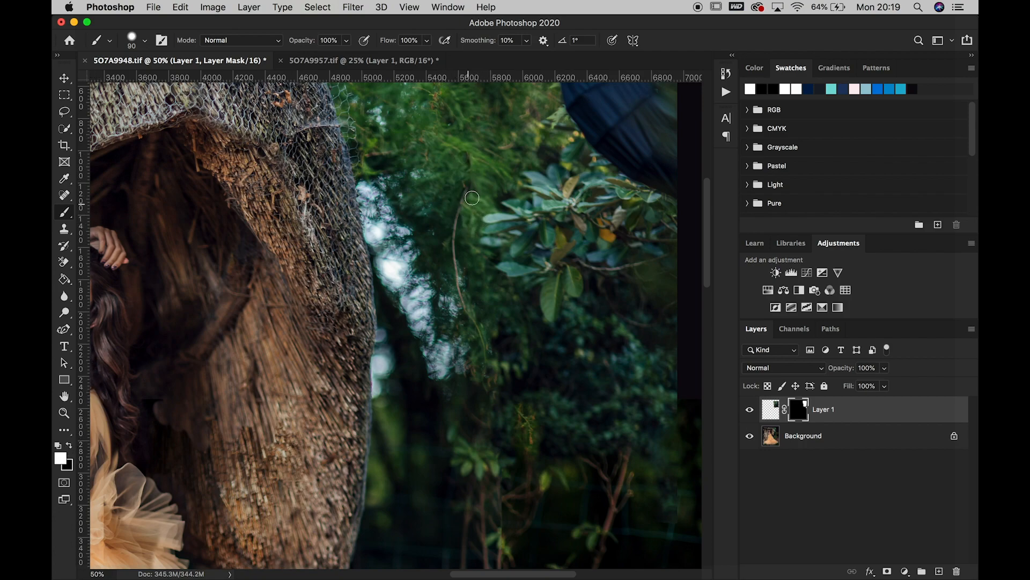
Examine the blended greenery right of the thatch up close and in the whole picture for remaining seams
scroll(596, 280, down, 4)
scroll(596, 280, left, 2)
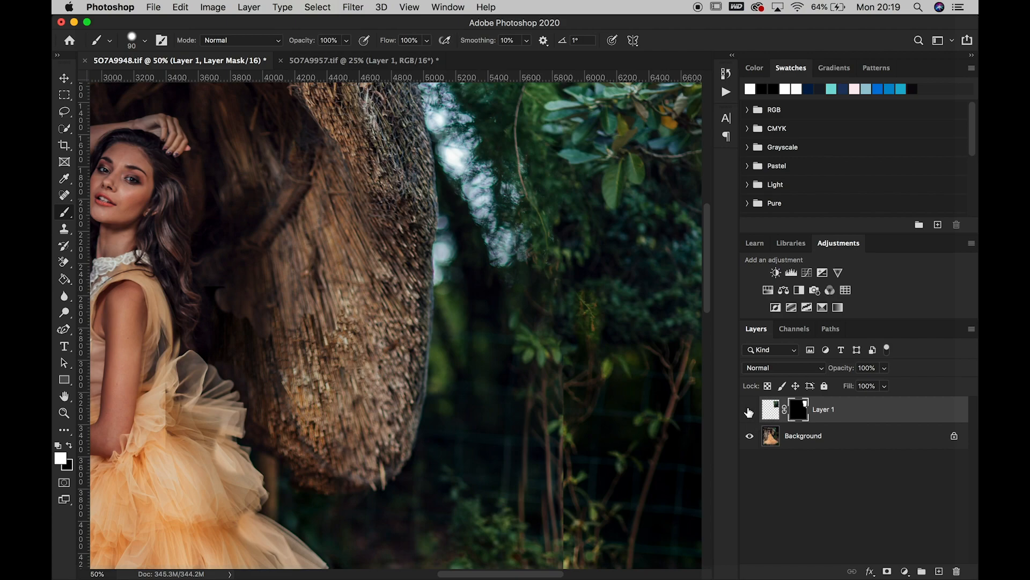
scroll(591, 336, up, 7)
scroll(591, 336, right, 1)
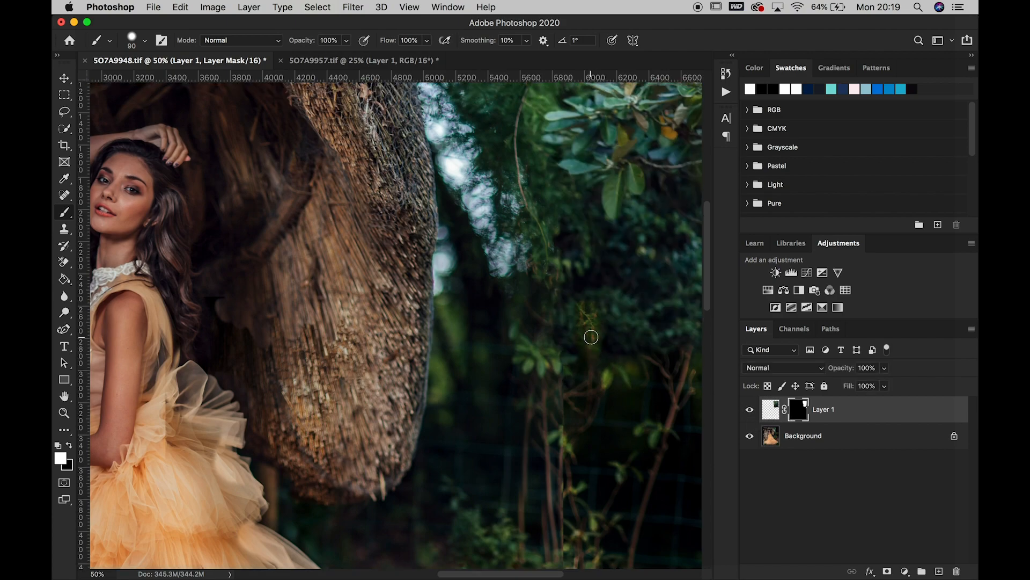
scroll(591, 337, down, 6)
scroll(591, 337, right, 1)
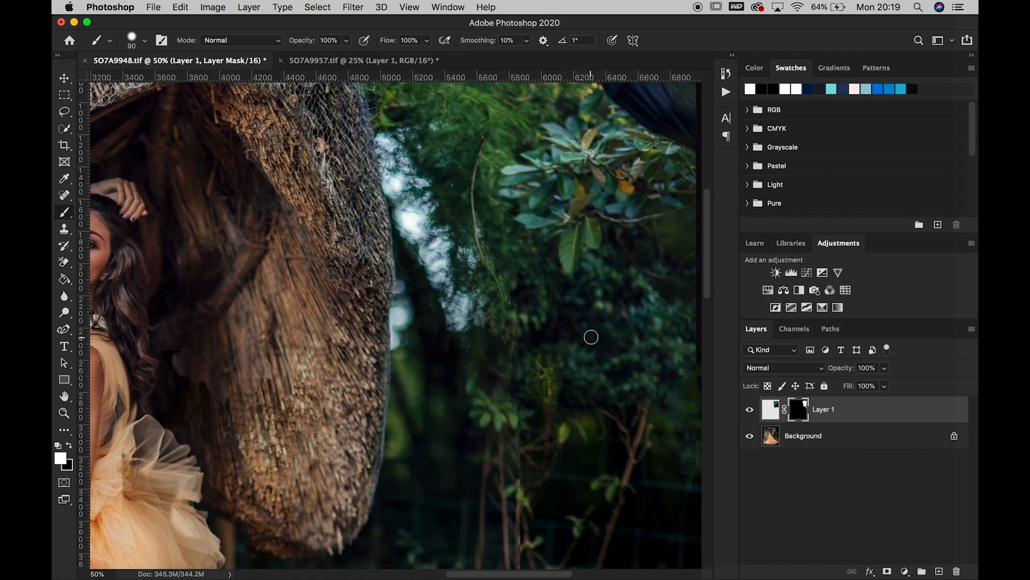
click(65, 413)
right_click(449, 354)
click(462, 359)
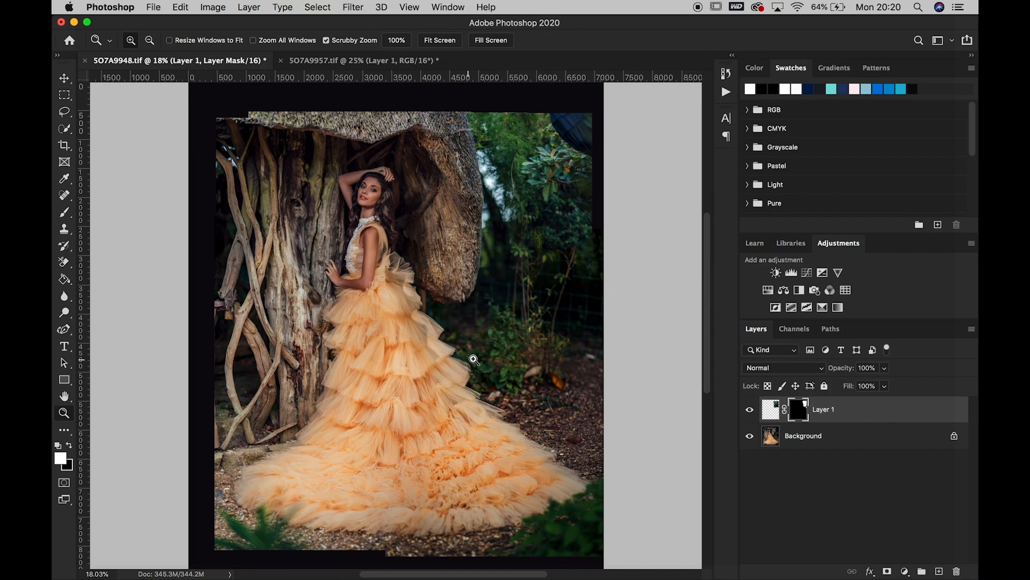
drag(582, 155, 578, 148)
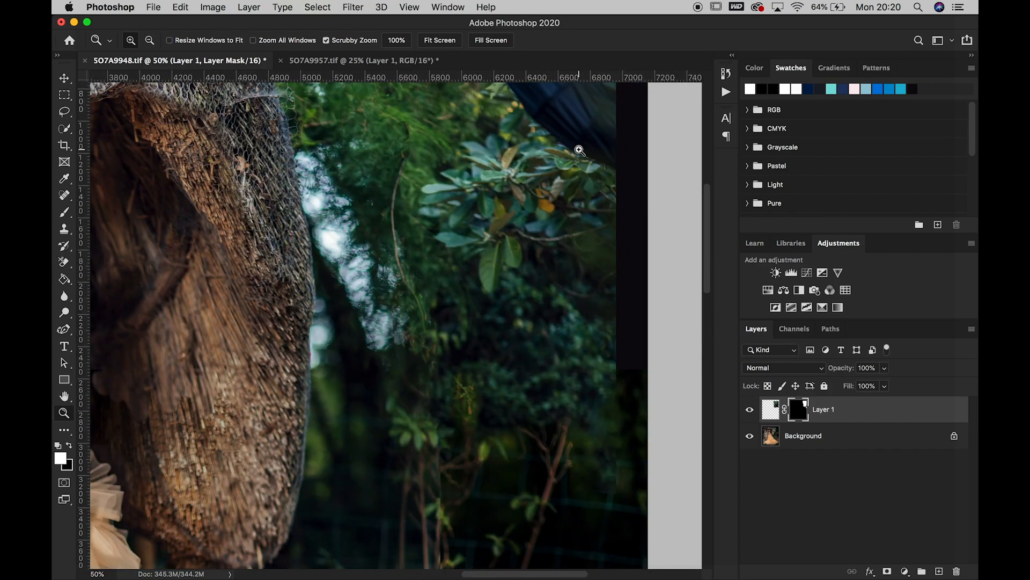
right_click(558, 242)
click(591, 258)
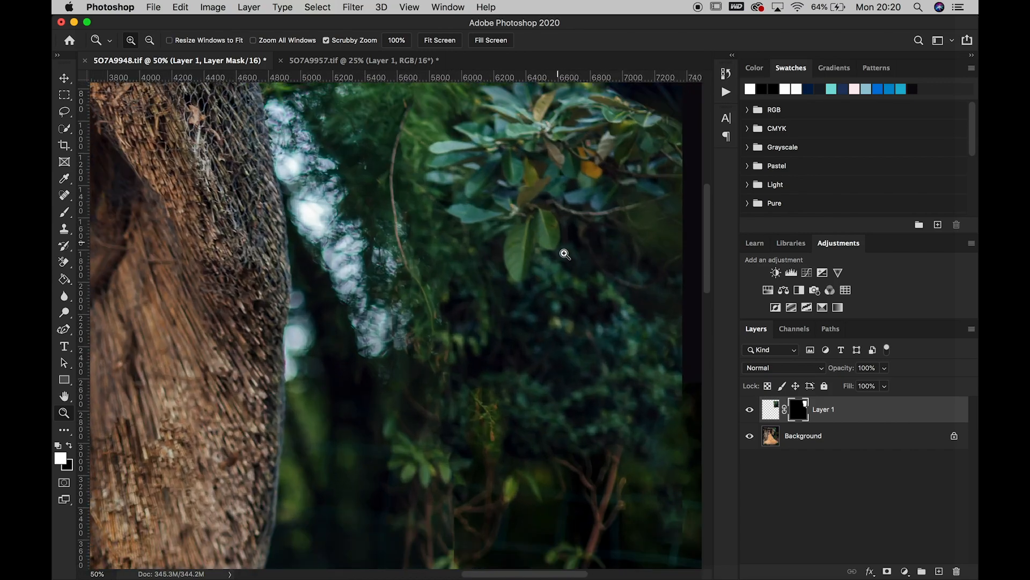
right_click(564, 251)
click(579, 261)
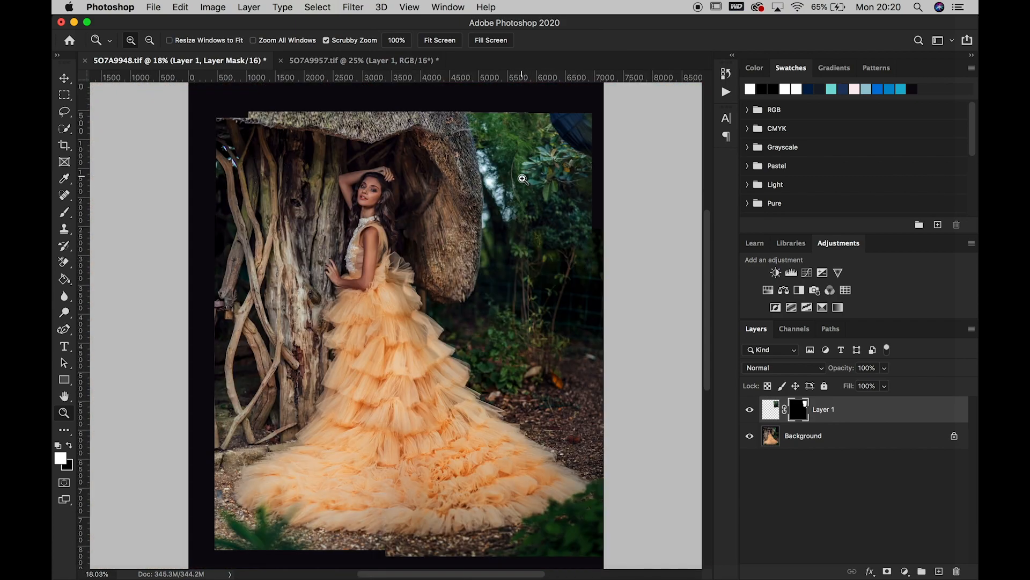
Hide Layer 1 and duplicate the Background layer
click(750, 411)
click(750, 410)
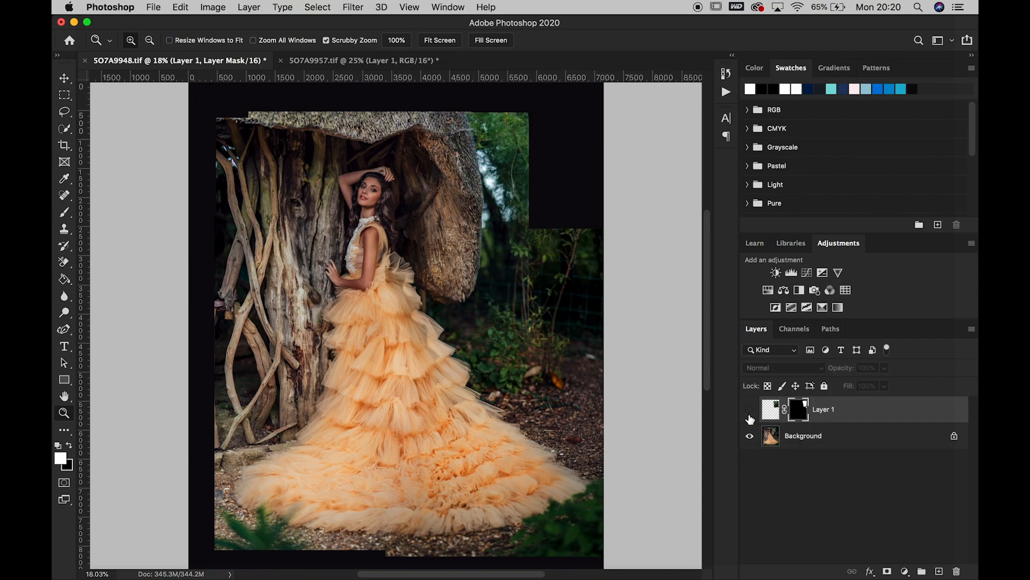
click(882, 435)
drag(905, 444, 939, 571)
Lasso the black empty upper-right corner on the Background copy, apply a Content-Aware fill at 100% opacity, and deselect
click(64, 113)
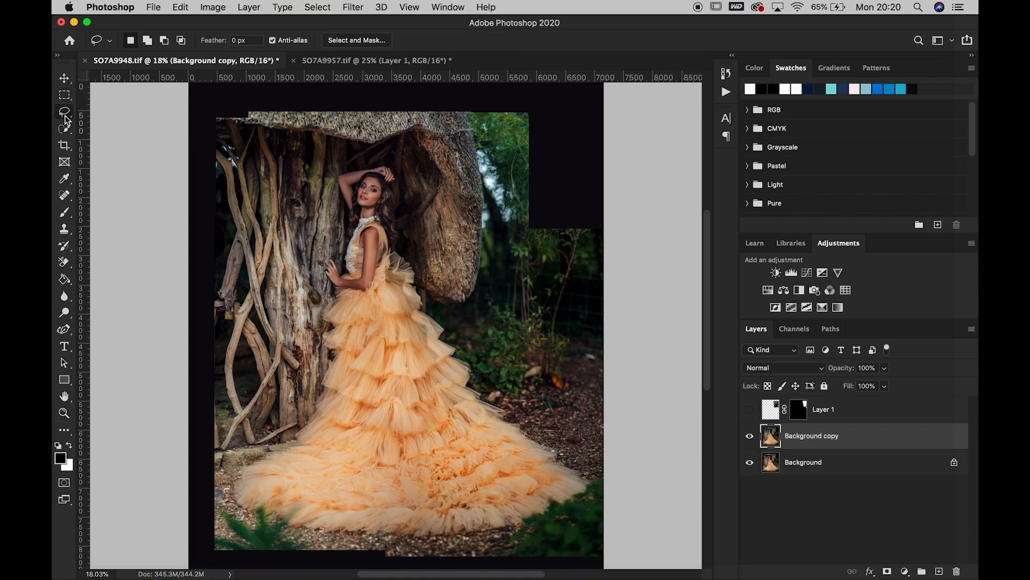
mouse_move(528, 115)
mouse_down()
mouse_move(528, 230)
mouse_move(594, 232)
mouse_move(596, 114)
mouse_move(527, 113)
mouse_up()
click(179, 7)
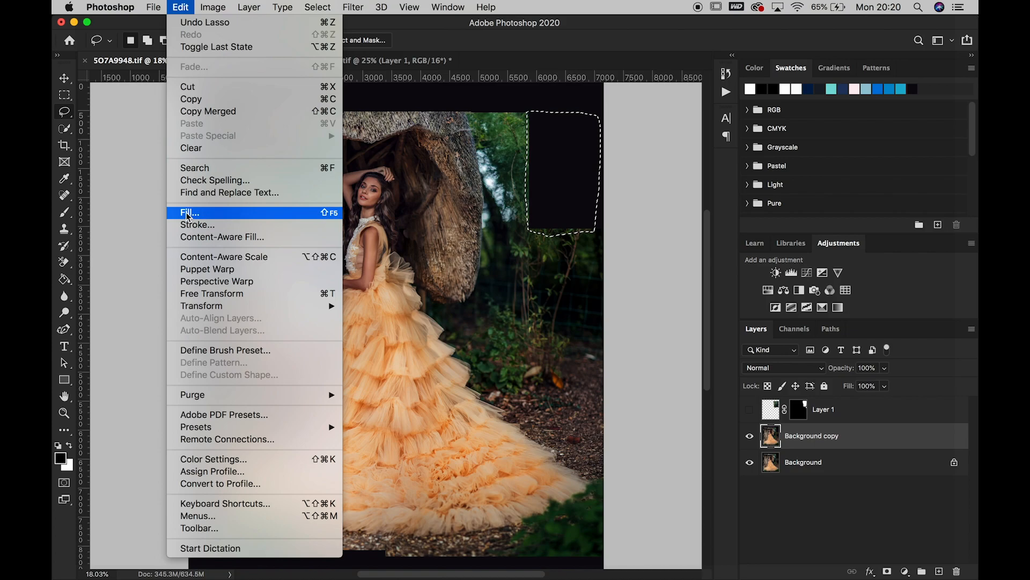
click(186, 207)
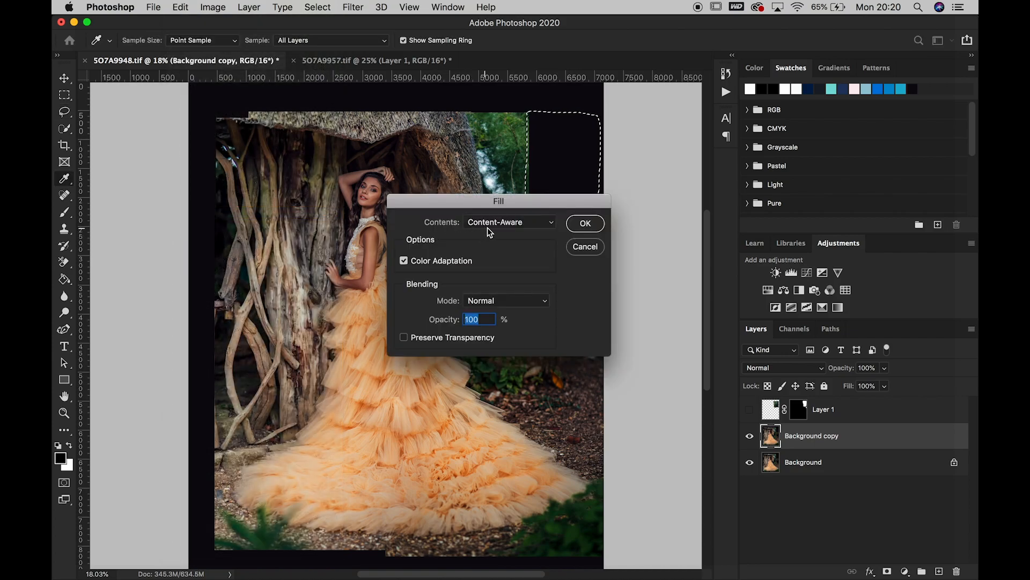
click(593, 224)
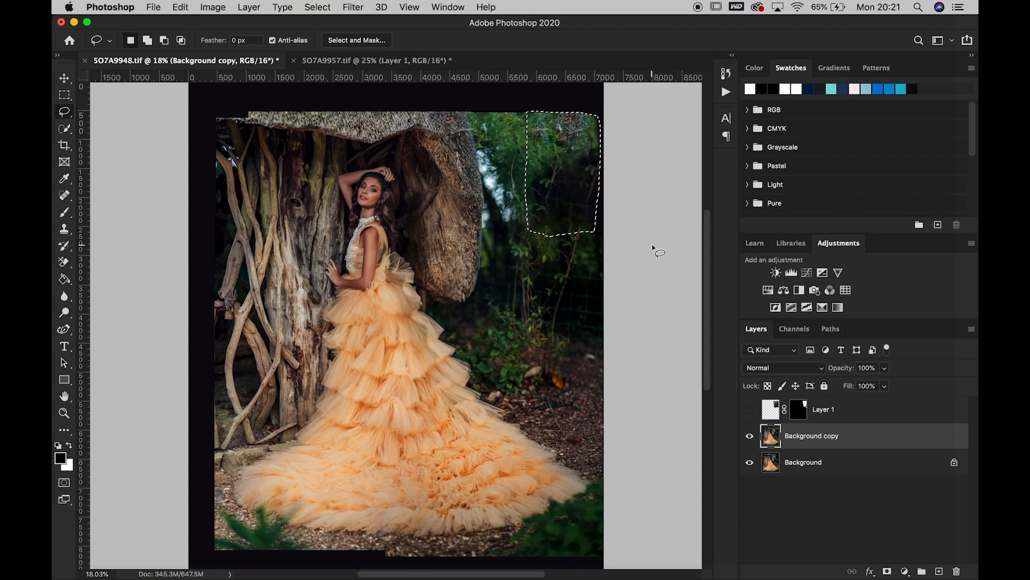
key(super+d)
Show Layer 1 again, try a lower opacity on the Background copy, and restore that layer to full opacity
click(749, 409)
click(885, 368)
drag(881, 385, 867, 385)
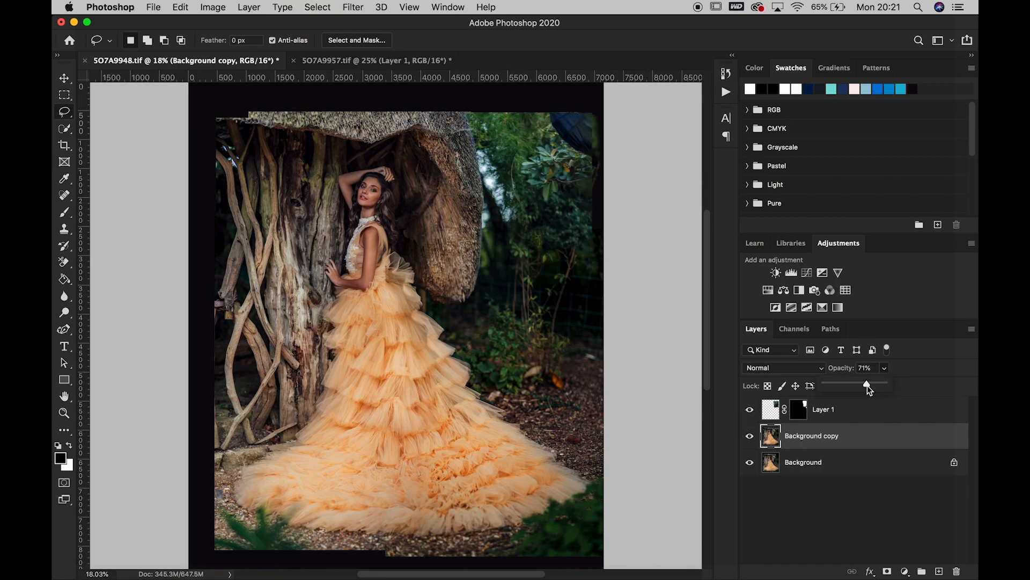
drag(855, 385, 900, 384)
Lower the opacity of Layer 1 to 75%
click(771, 411)
click(884, 369)
drag(871, 386, 870, 387)
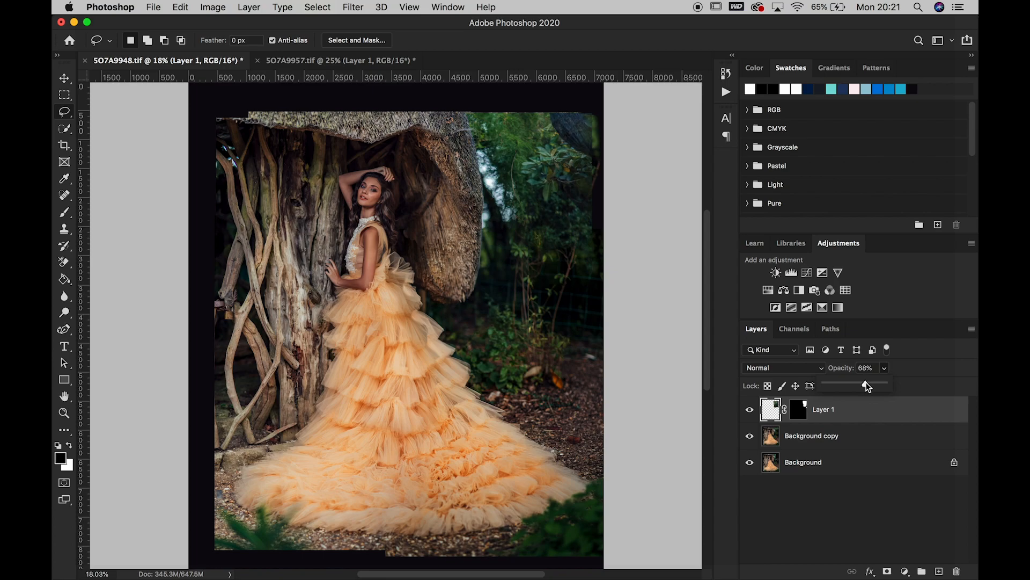
drag(868, 387, 864, 386)
Try painting black on the Layer 1 mask over the dark object in the photo's upper-right corner with a 200 px brush, and undo it
click(798, 412)
key(x)
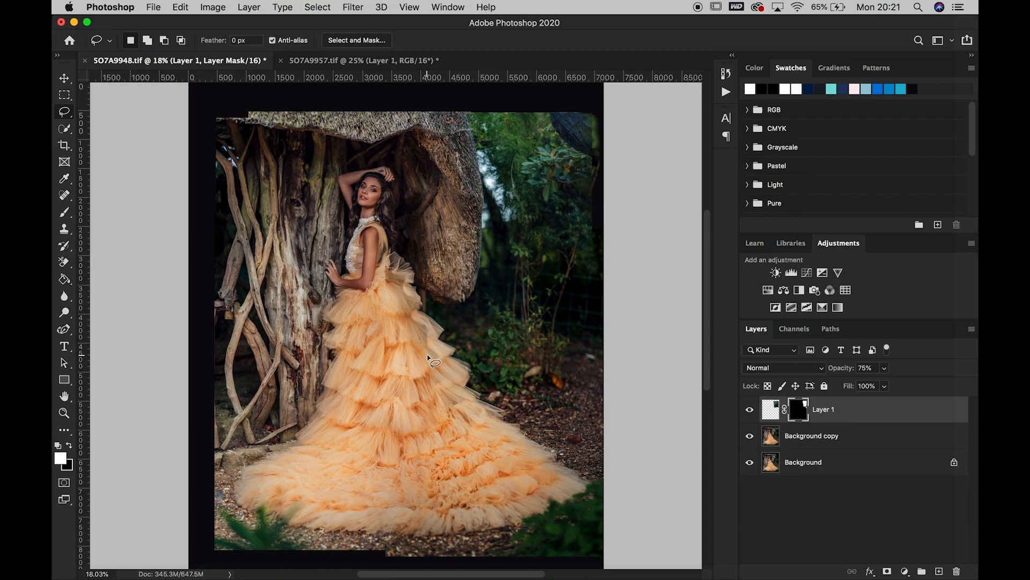
click(64, 214)
click(68, 445)
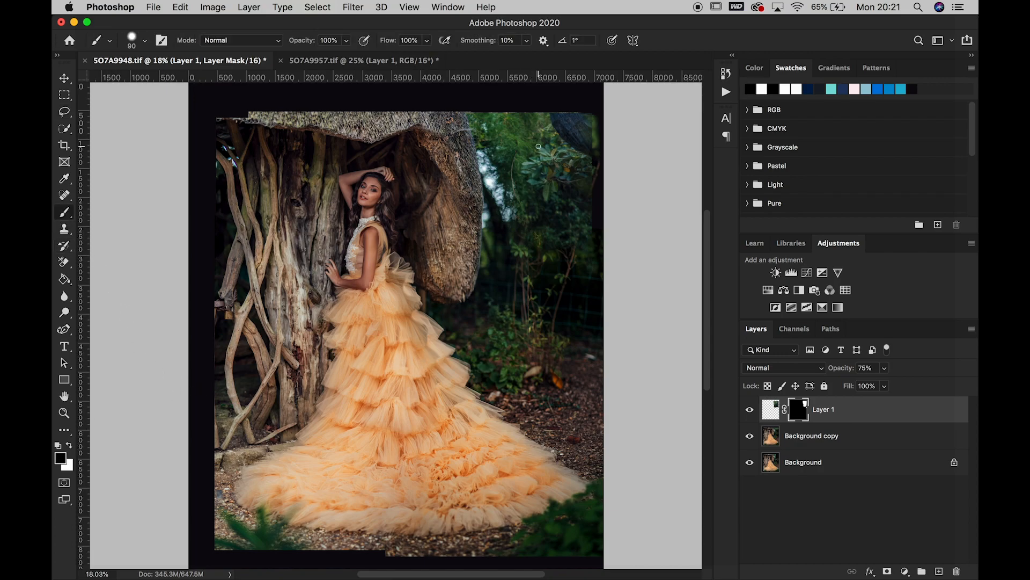
key(bracketright)
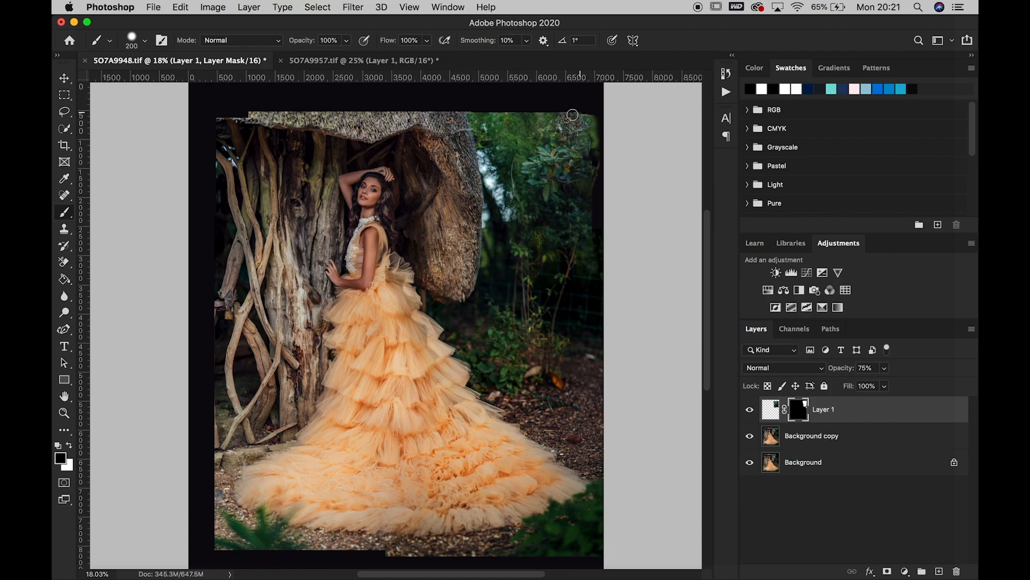
drag(581, 140, 591, 138)
key(super+z)
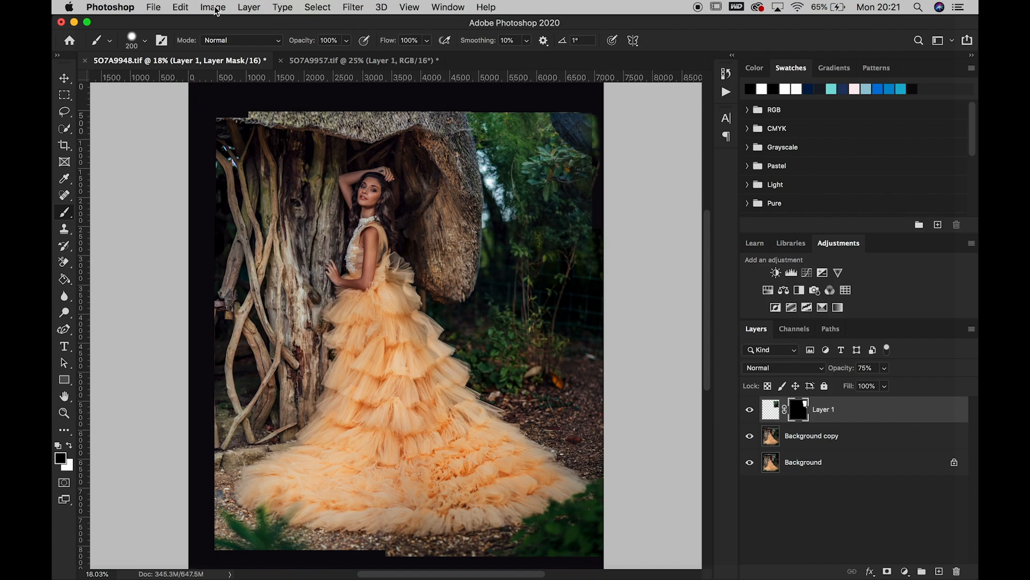
Flatten the image and replace the dark object in the photo's upper-right corner with a lassoed Content-Aware fill
click(252, 8)
click(342, 507)
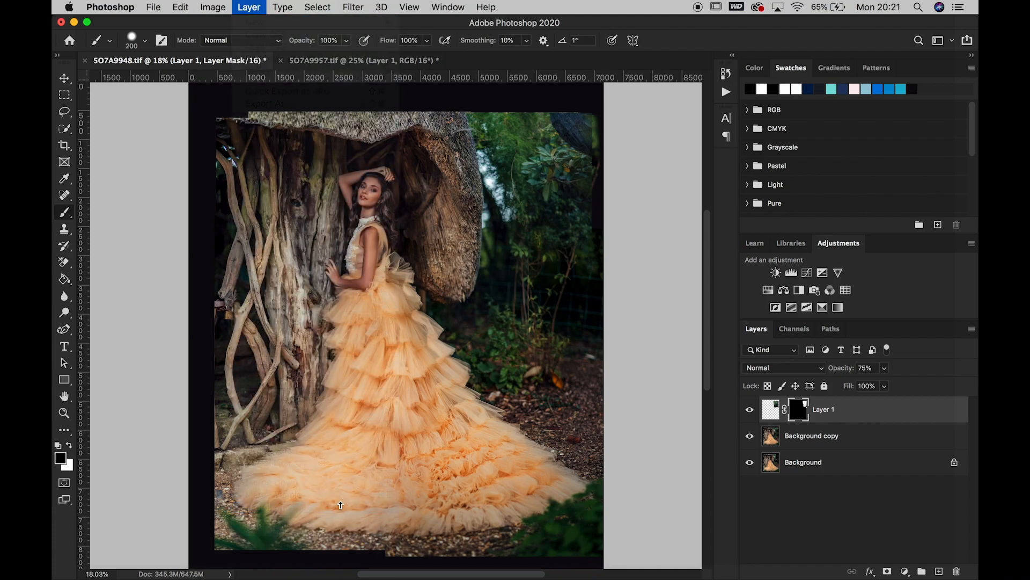
click(64, 112)
mouse_move(547, 122)
mouse_down()
mouse_move(573, 155)
mouse_move(593, 161)
mouse_move(593, 108)
mouse_move(553, 111)
mouse_up()
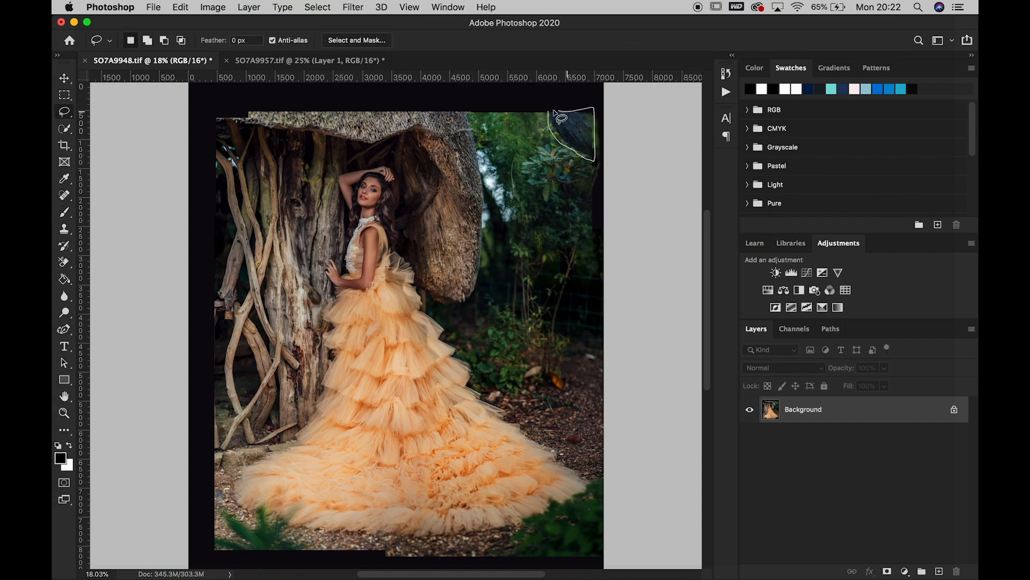
click(181, 8)
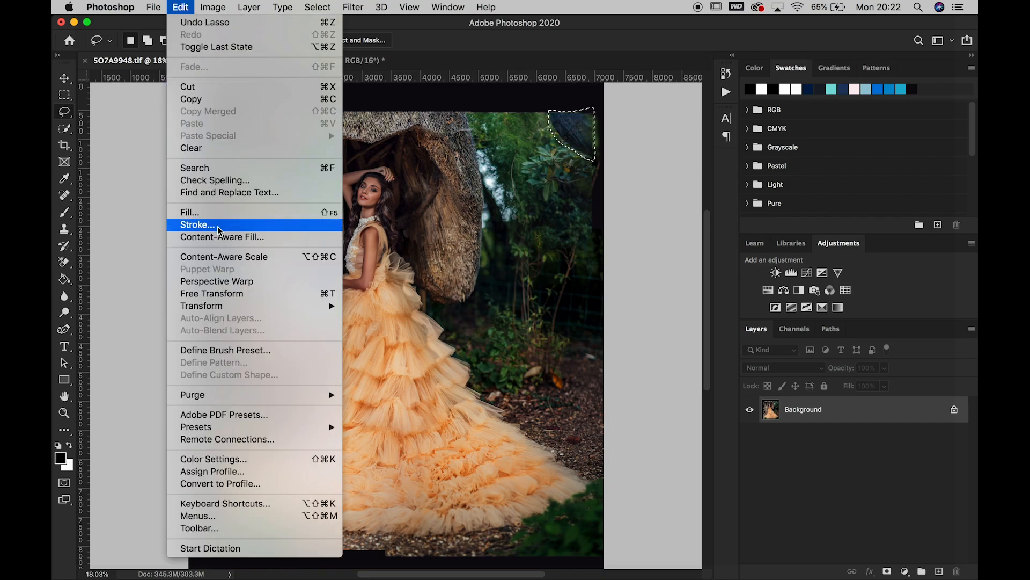
click(215, 209)
click(588, 229)
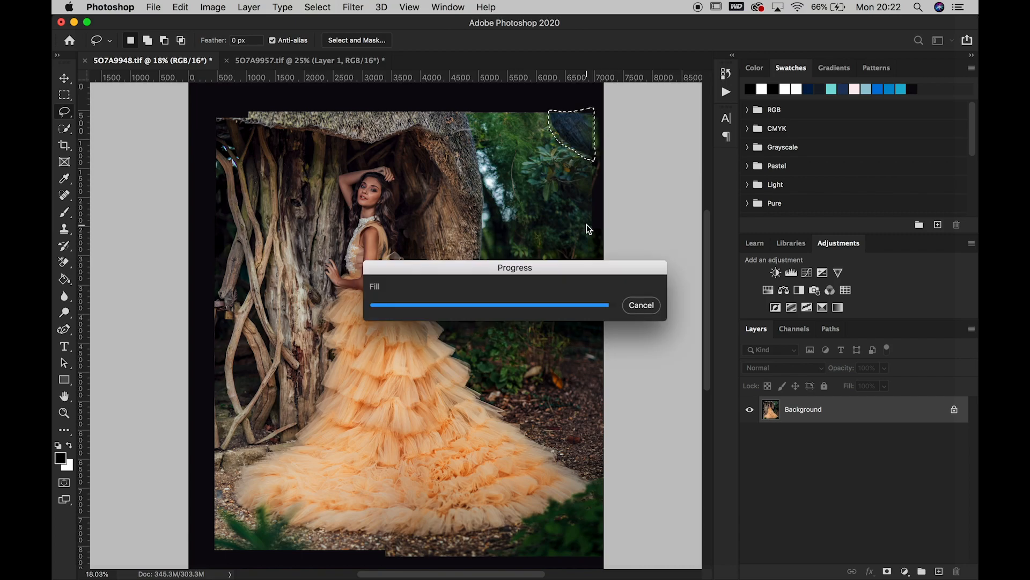
key(super+d)
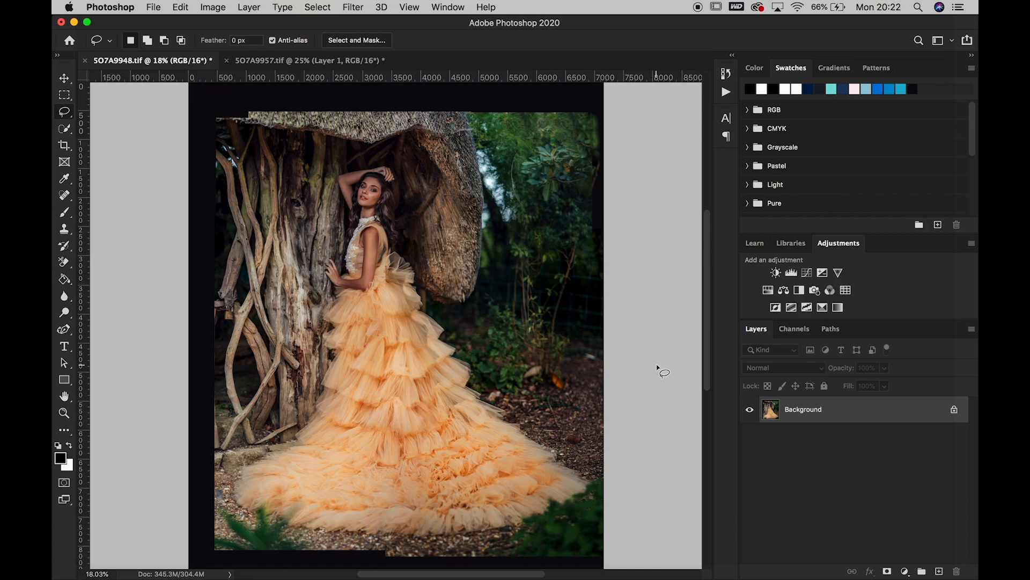
Draw the crop frame inward at the top, right, left and bottom to trim the black borders around the photo
key(c)
drag(600, 87, 597, 102)
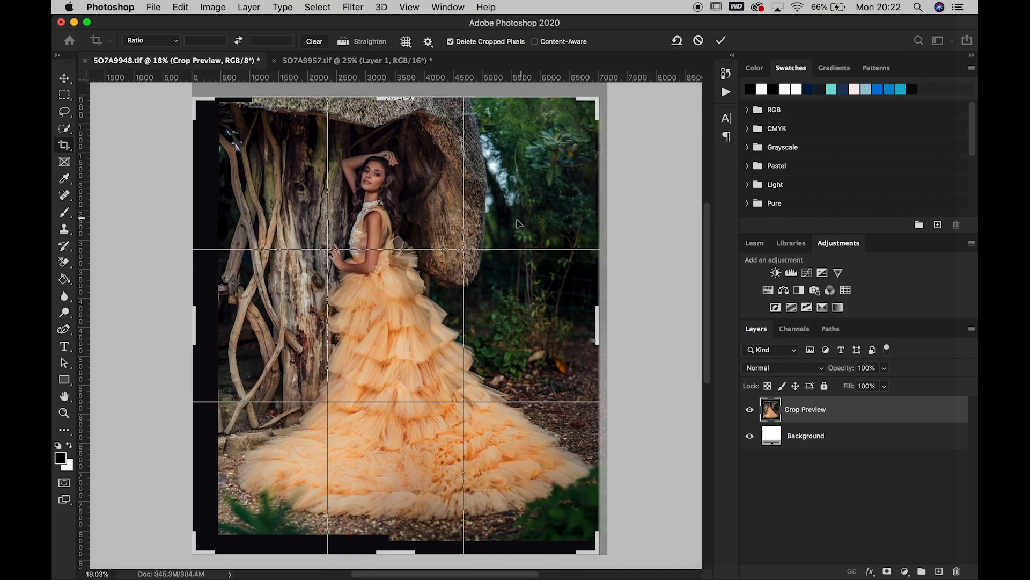
drag(193, 329, 205, 329)
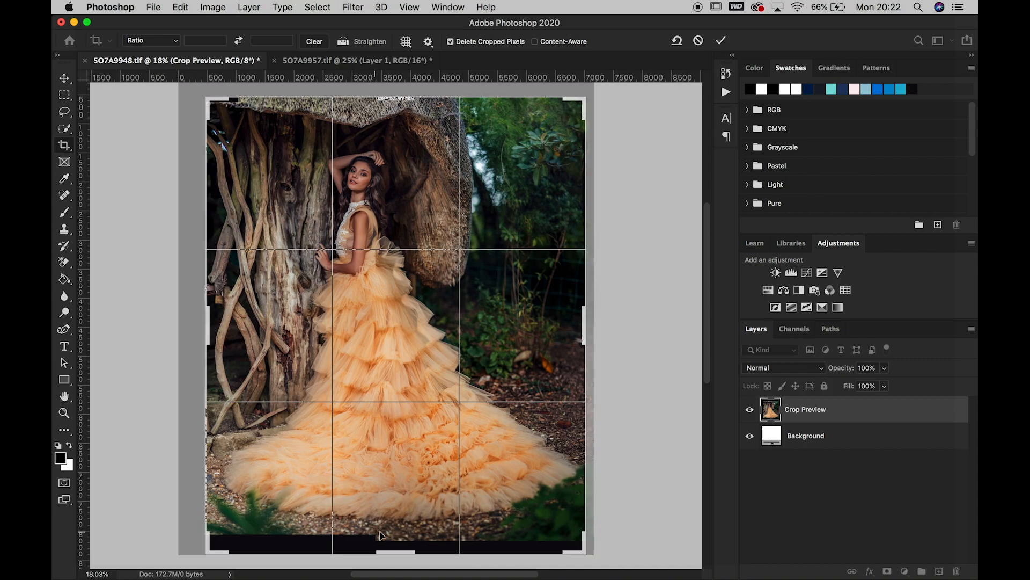
drag(405, 557, 405, 550)
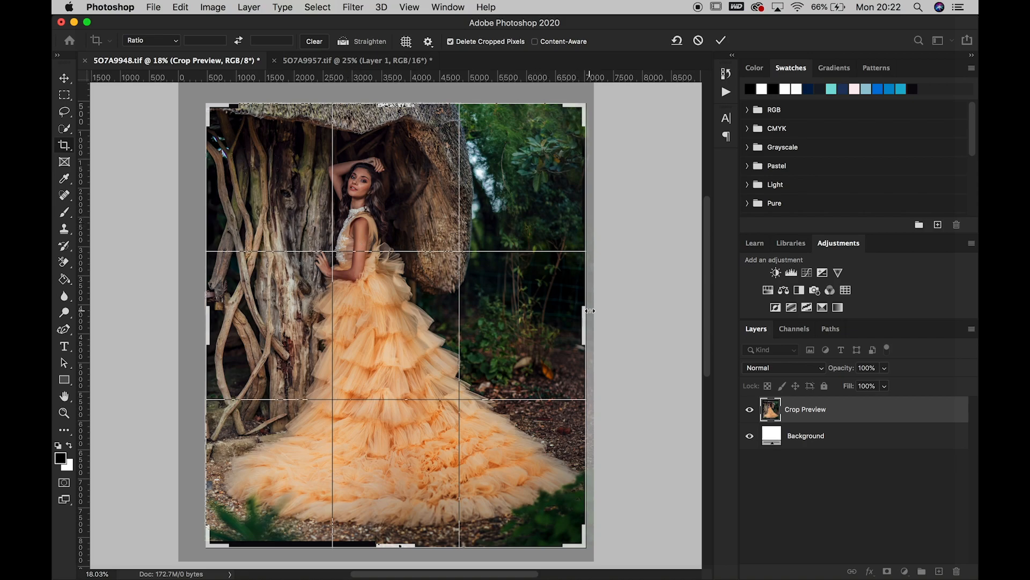
Nudge the photo slightly within the crop frame, fine-tune the right edge, and apply the crop
key(Left)
key(Left)
key(Left)
key(Left)
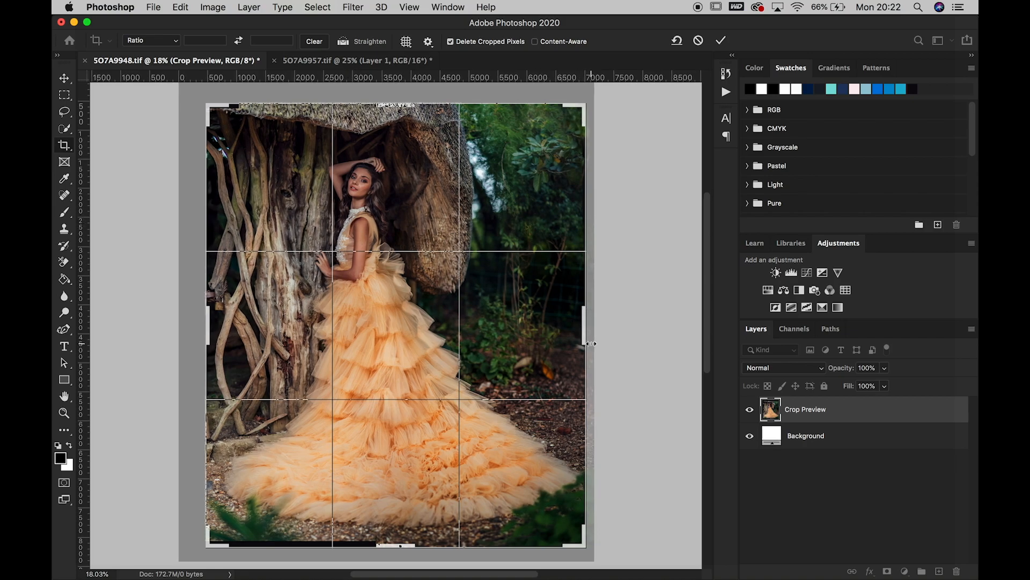
key(Left)
key(Left)
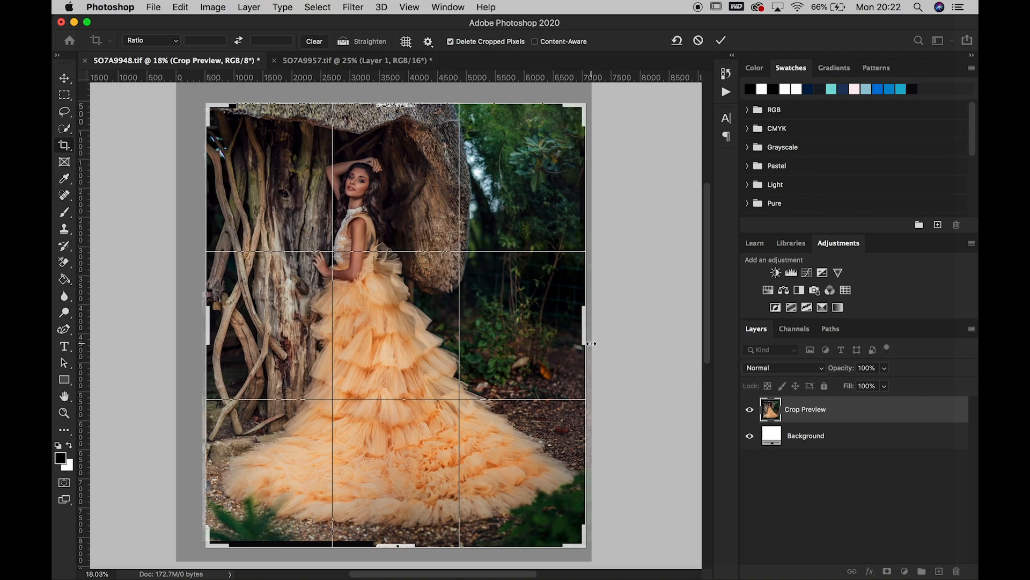
drag(584, 328, 584, 328)
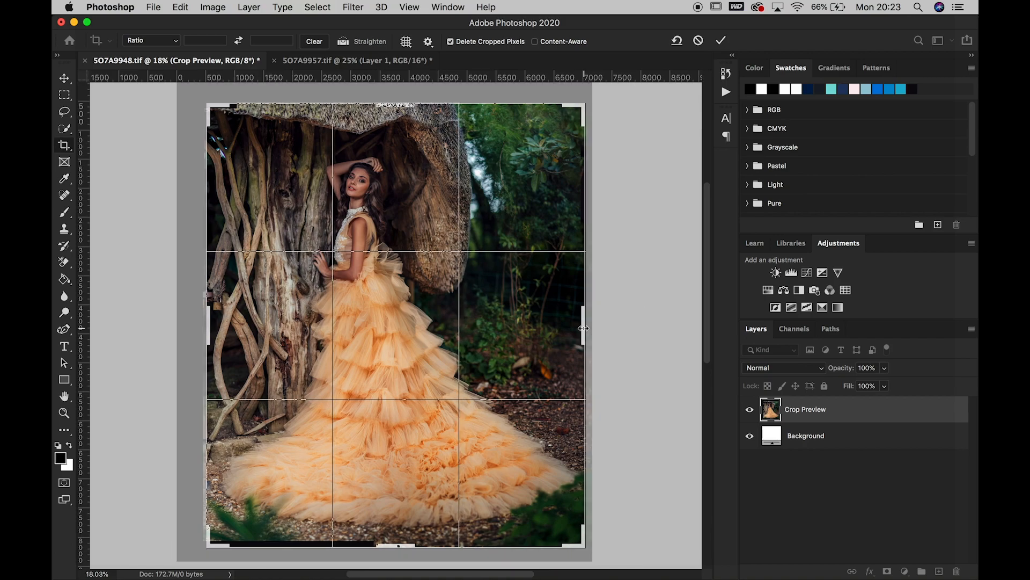
key(Return)
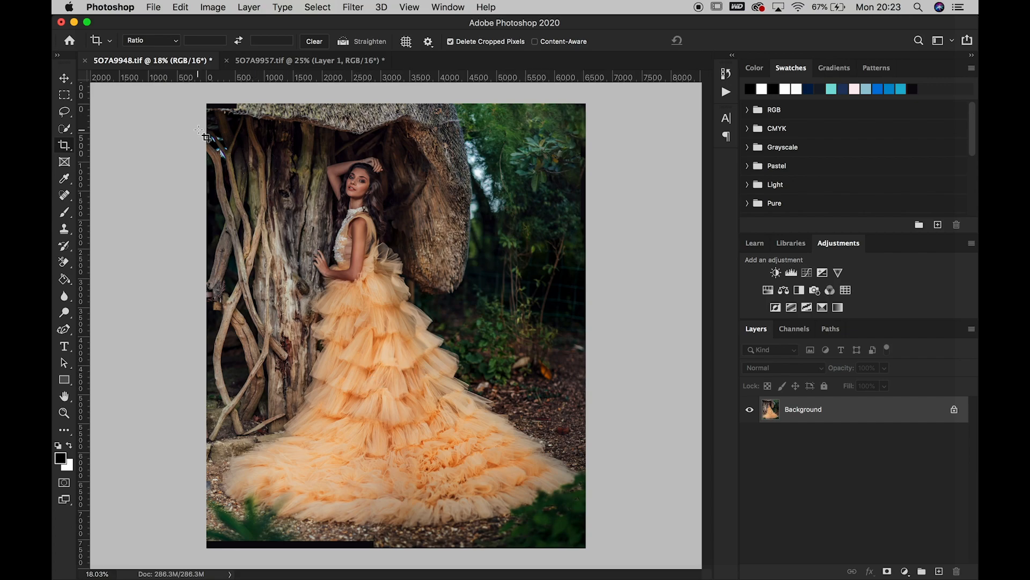
Save 5O7A9948.tif and close 5O7A9957.tif without saving its changes
click(249, 7)
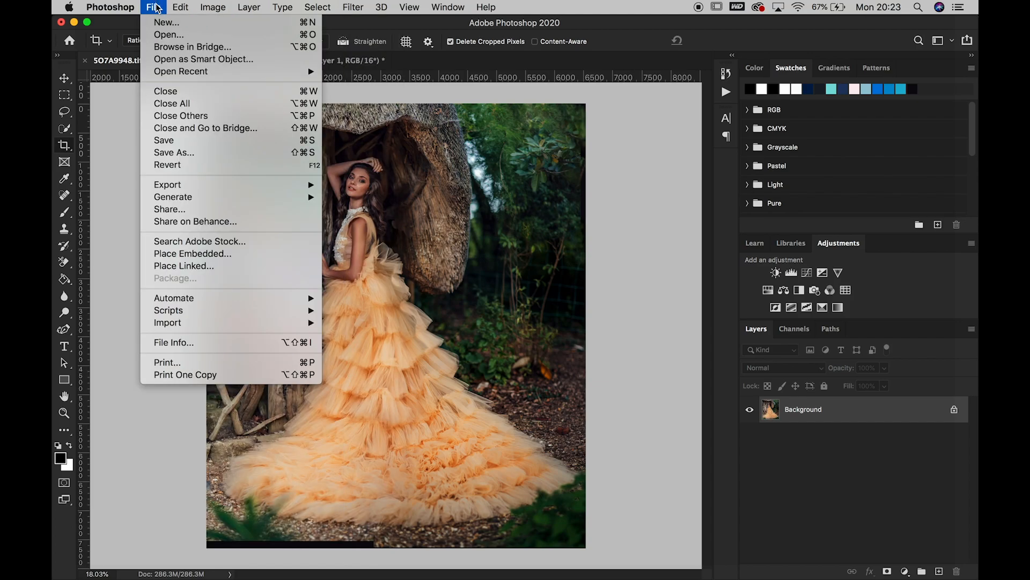
click(169, 142)
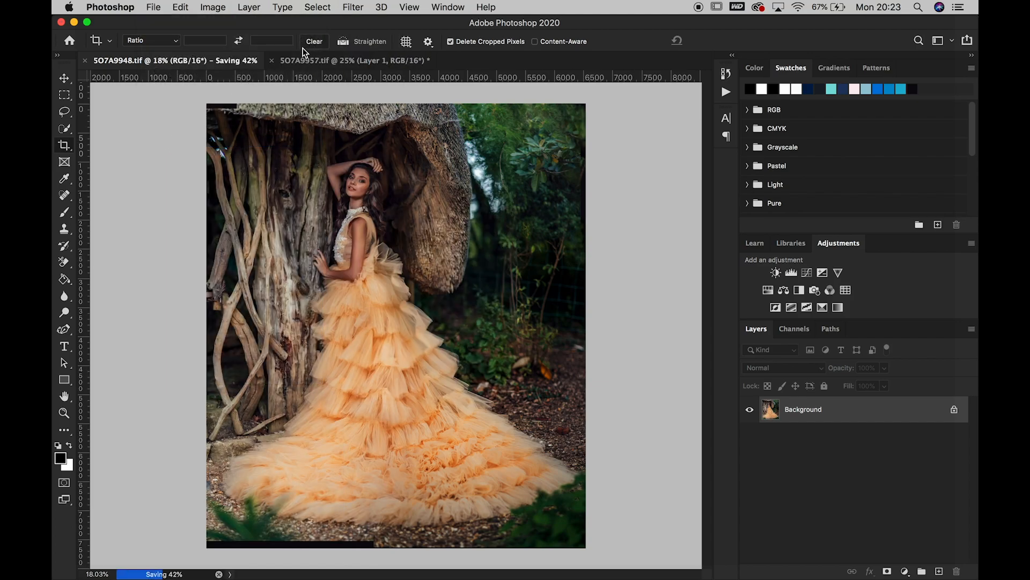
click(274, 61)
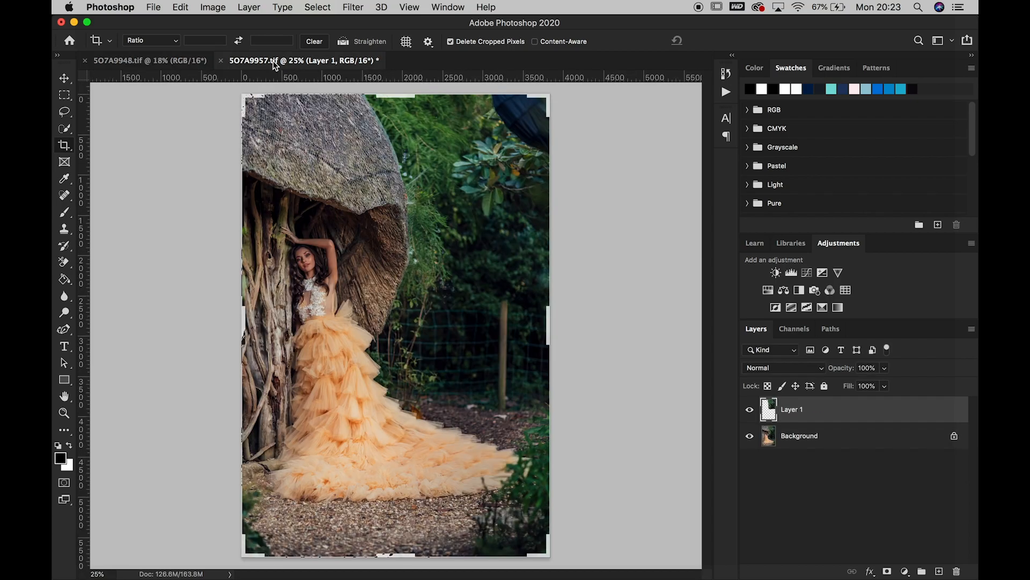
click(220, 61)
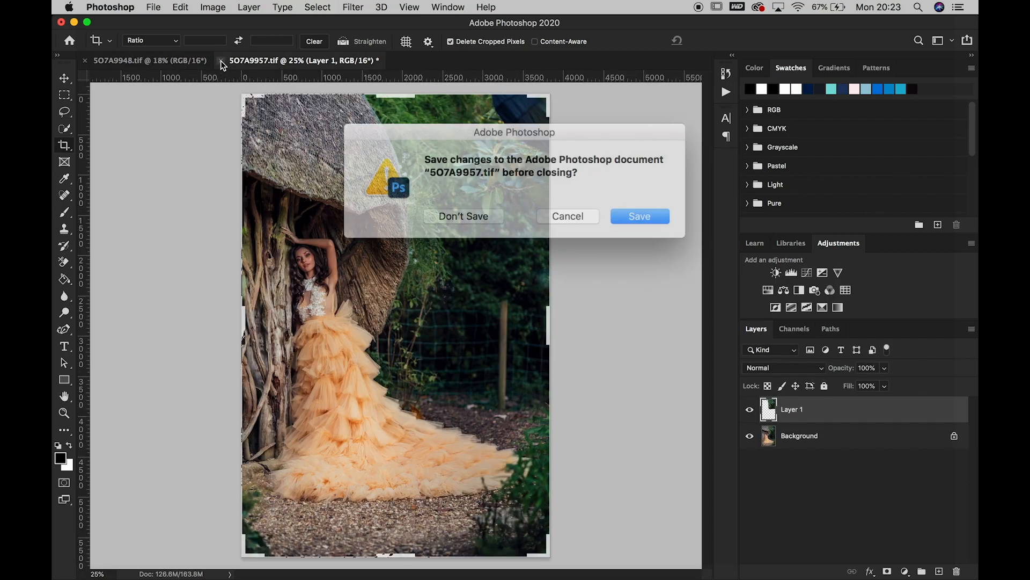
click(460, 211)
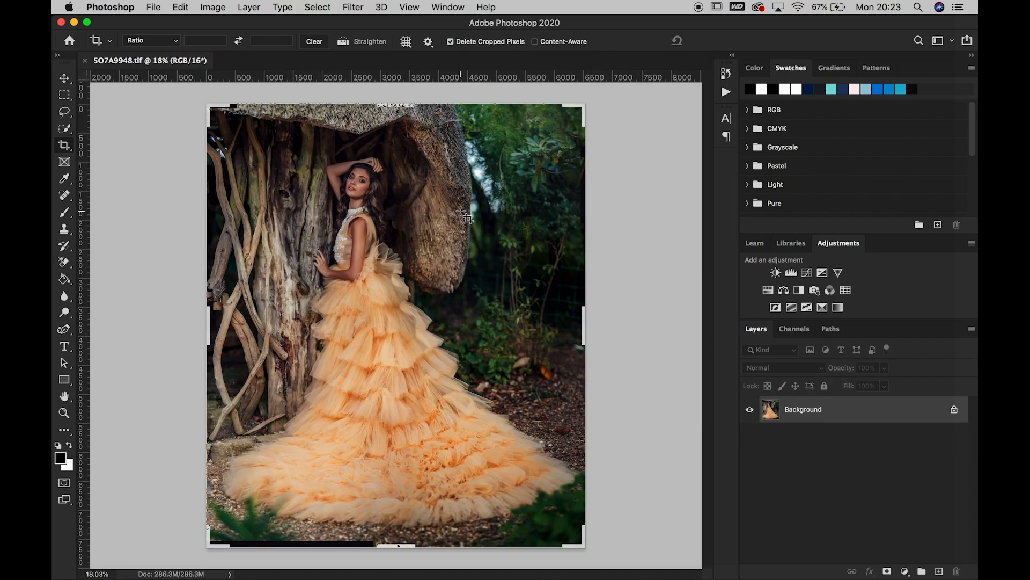
Marquee-select the strip at the photo's lower-left edge and stretch it downward to 174% height over the black border
click(60, 108)
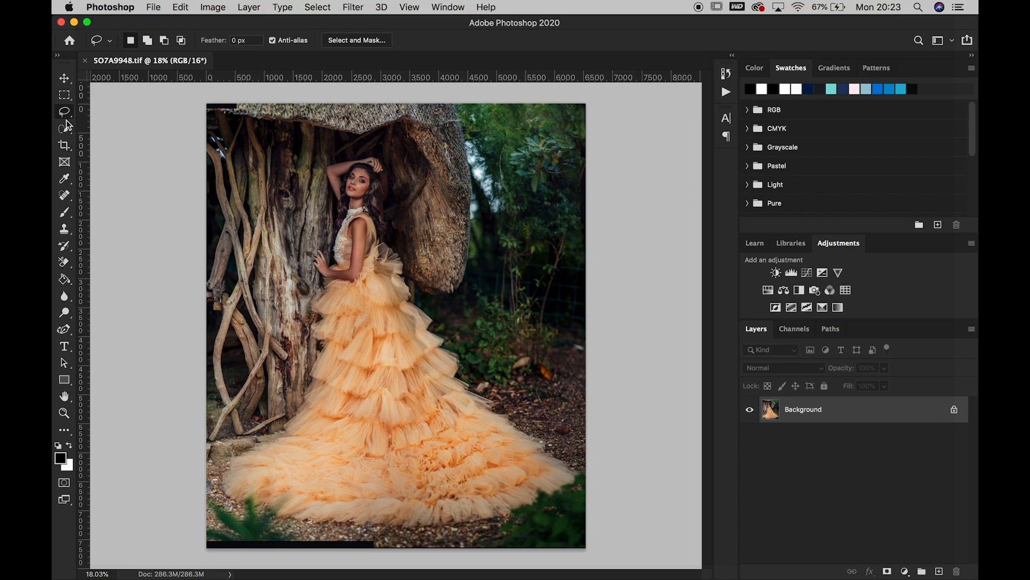
click(64, 95)
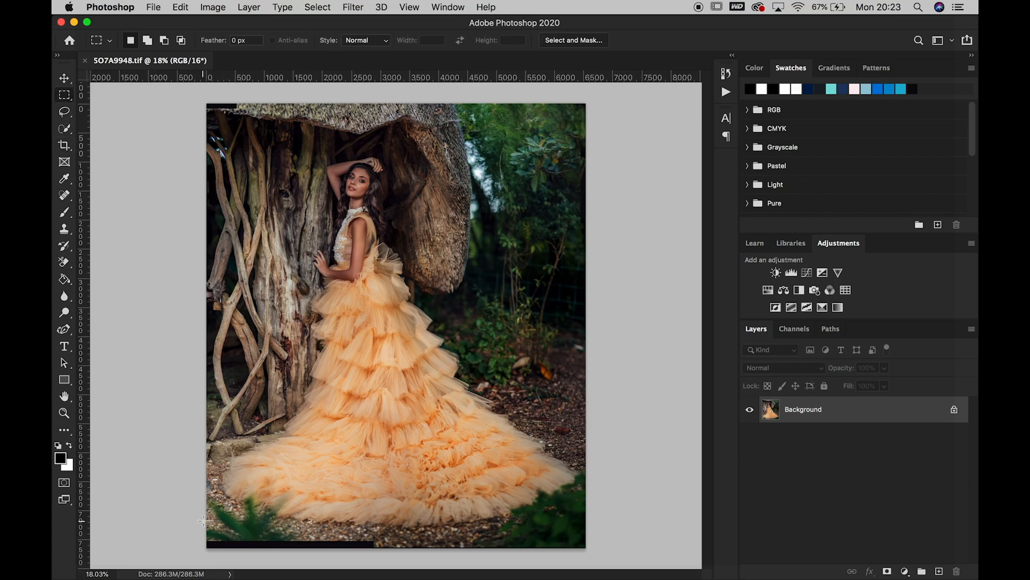
drag(203, 520, 374, 573)
right_click(326, 534)
click(365, 467)
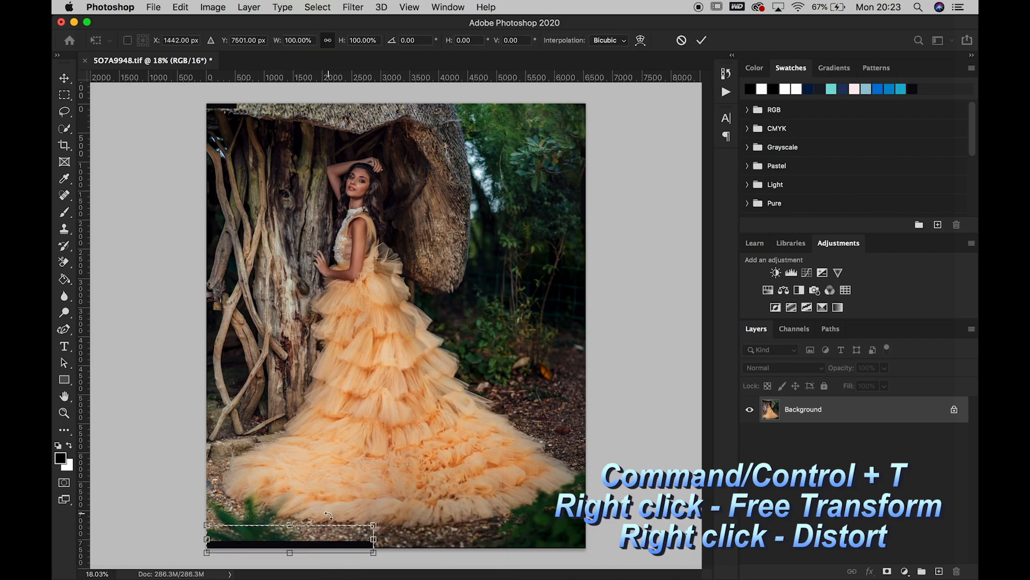
right_click(316, 536)
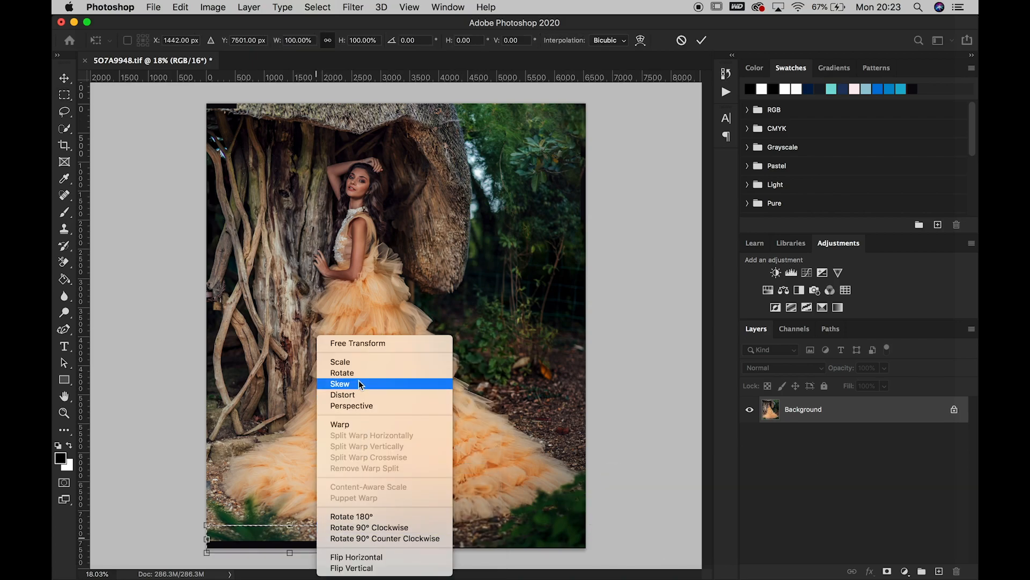
click(354, 395)
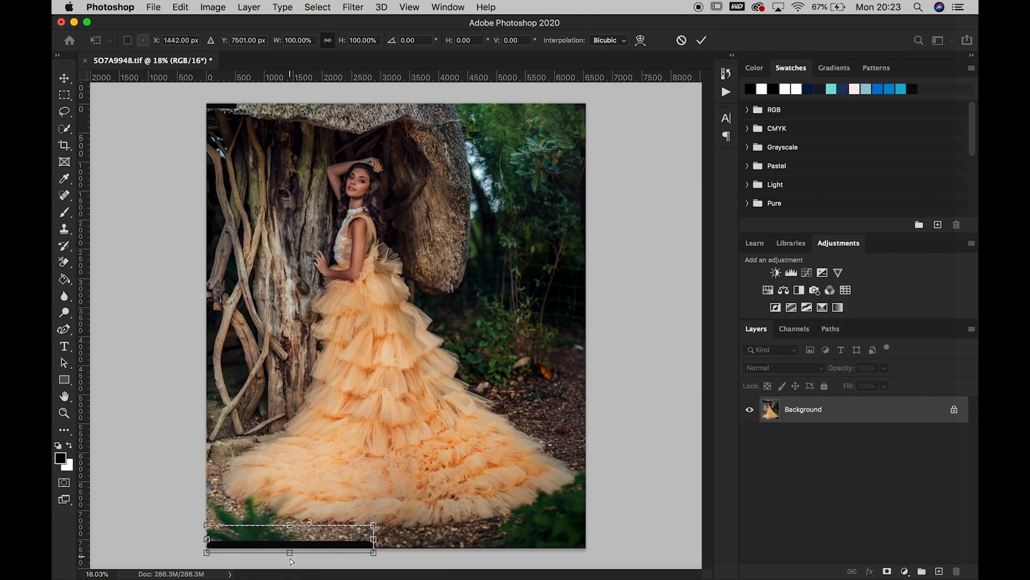
drag(290, 556, 295, 575)
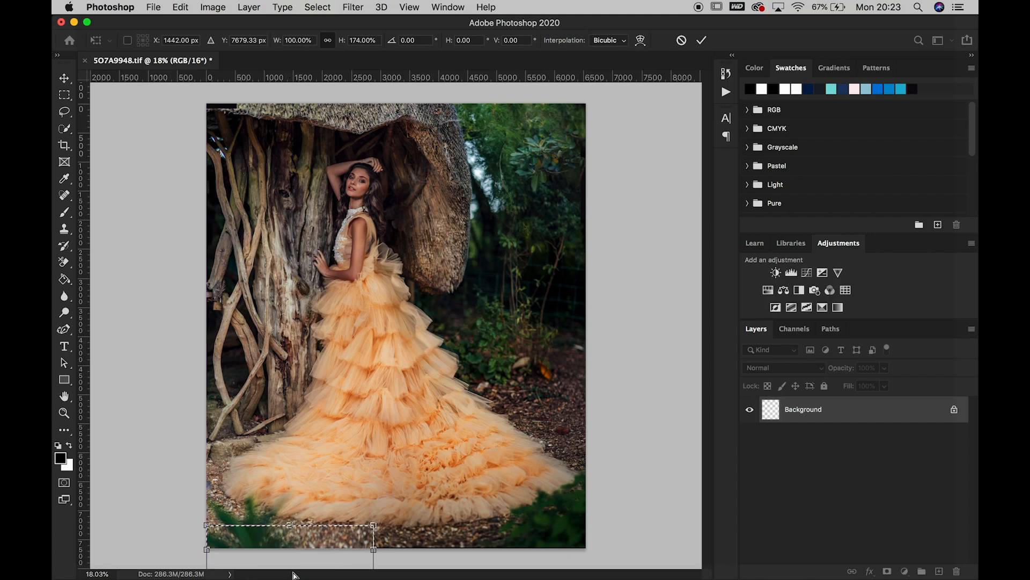
key(Return)
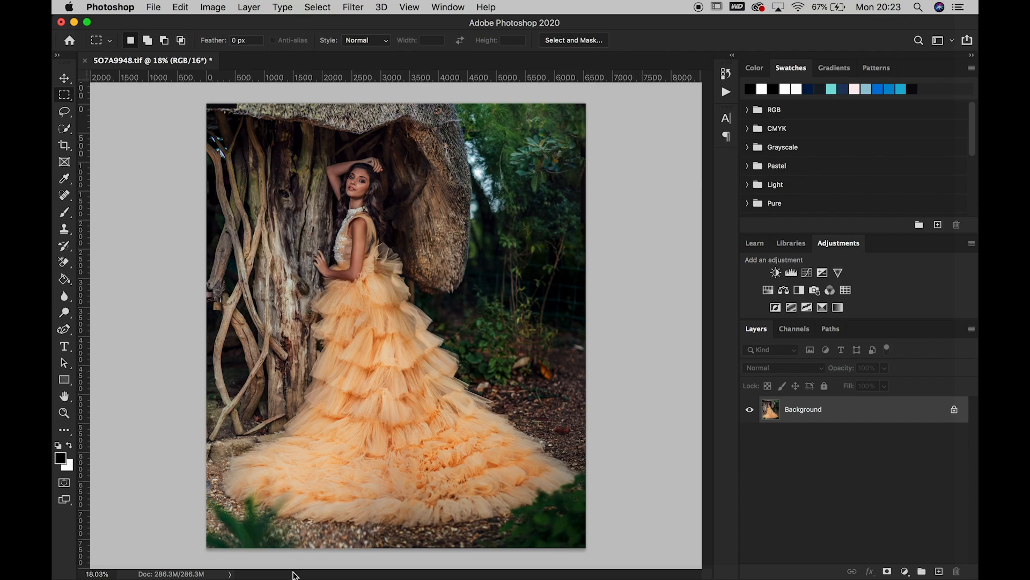
Heal the photo's bottom edge right of the stretched strip with a 175 px Spot Healing Brush, and save the file
click(66, 196)
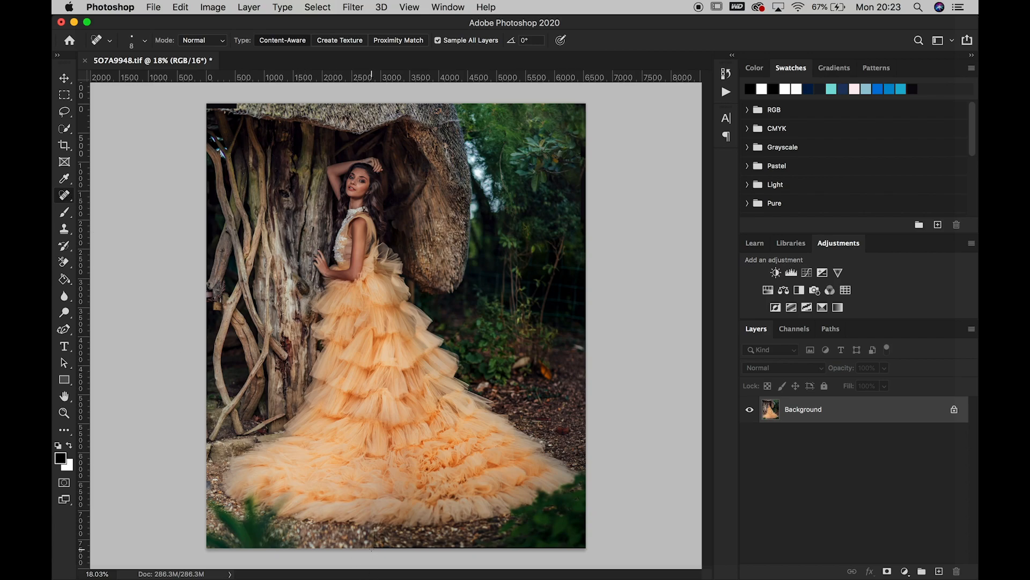
key(bracketright)
key(bracketright)
key(bracketright)
drag(438, 547, 478, 547)
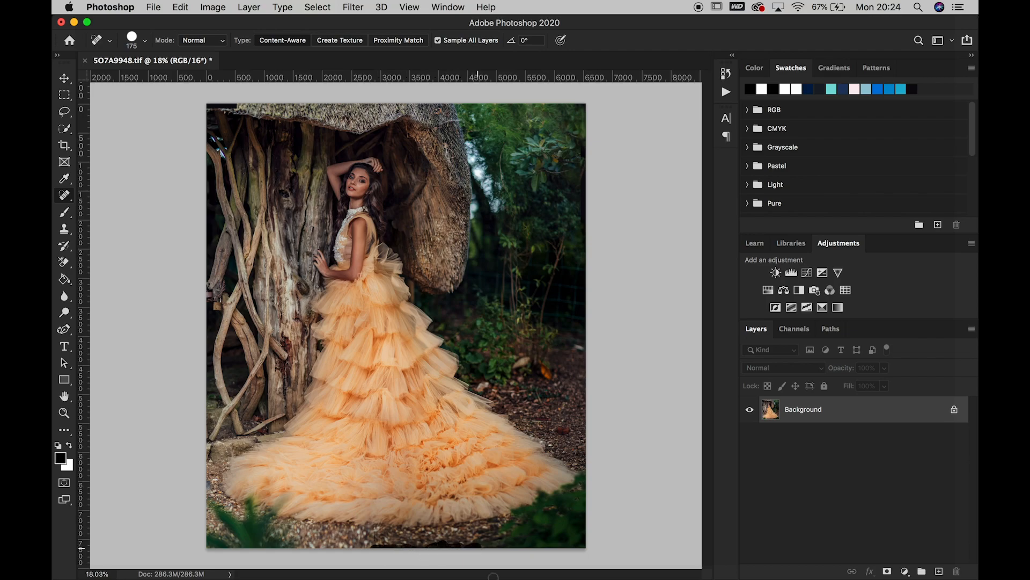
drag(494, 576, 494, 575)
click(154, 7)
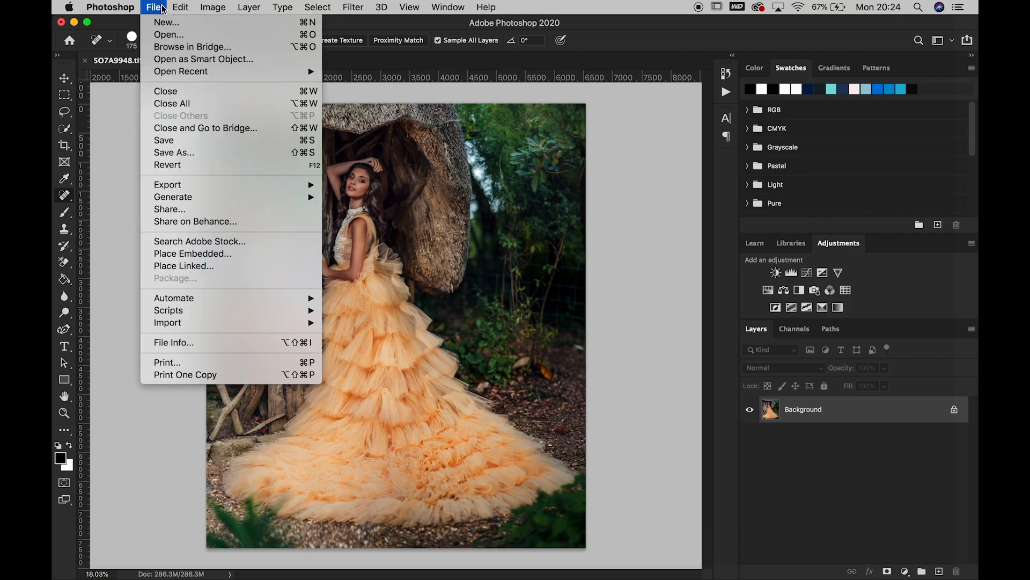
click(168, 140)
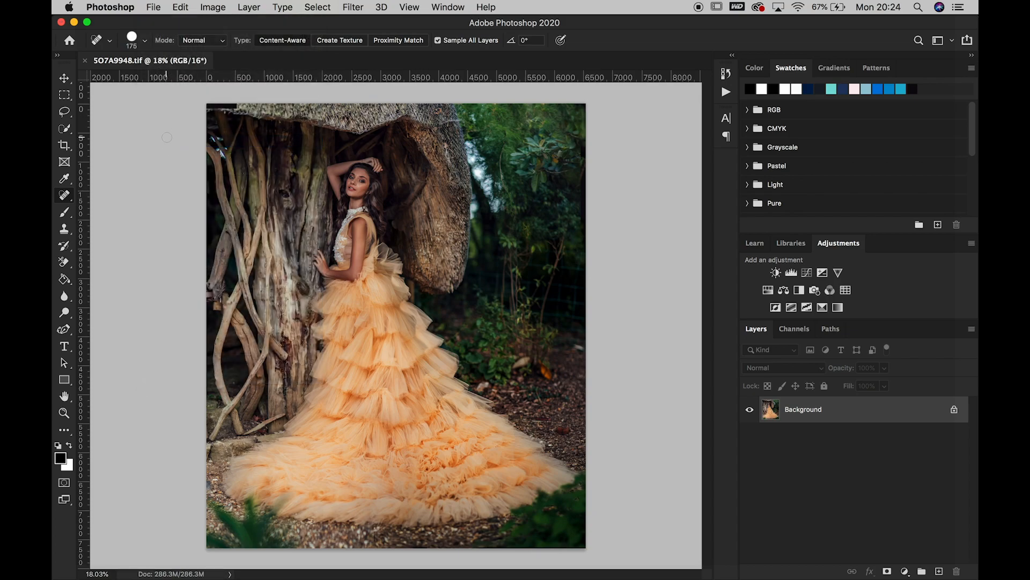
Undo the bottom-edge healing and the strip stretch, and clear the selection
key(super+z)
key(super+z)
key(super+z)
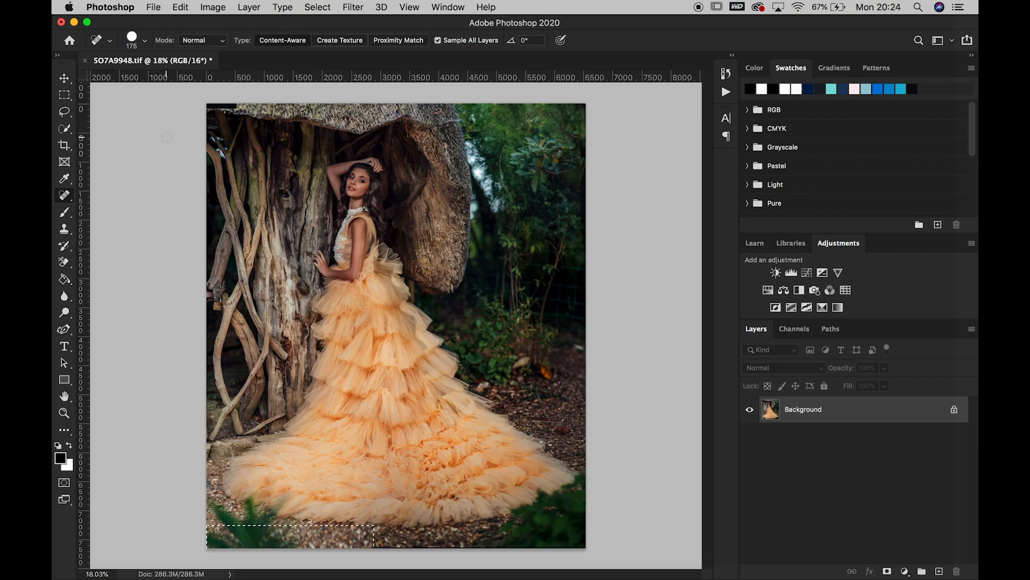
key(super+d)
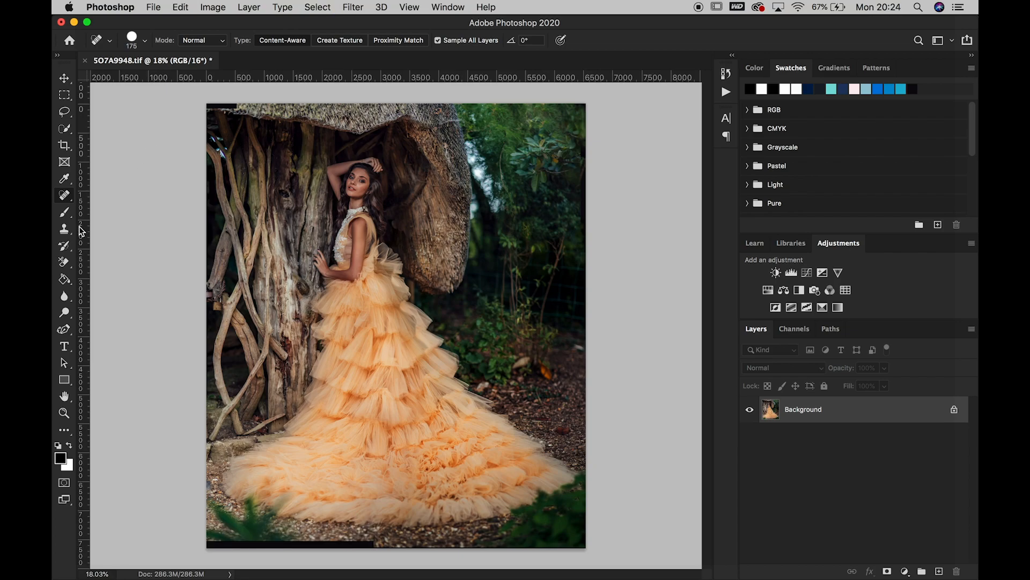
Heal the black strip along the photo's lower-left edge with the 175 px Spot Healing Brush
drag(211, 546, 372, 545)
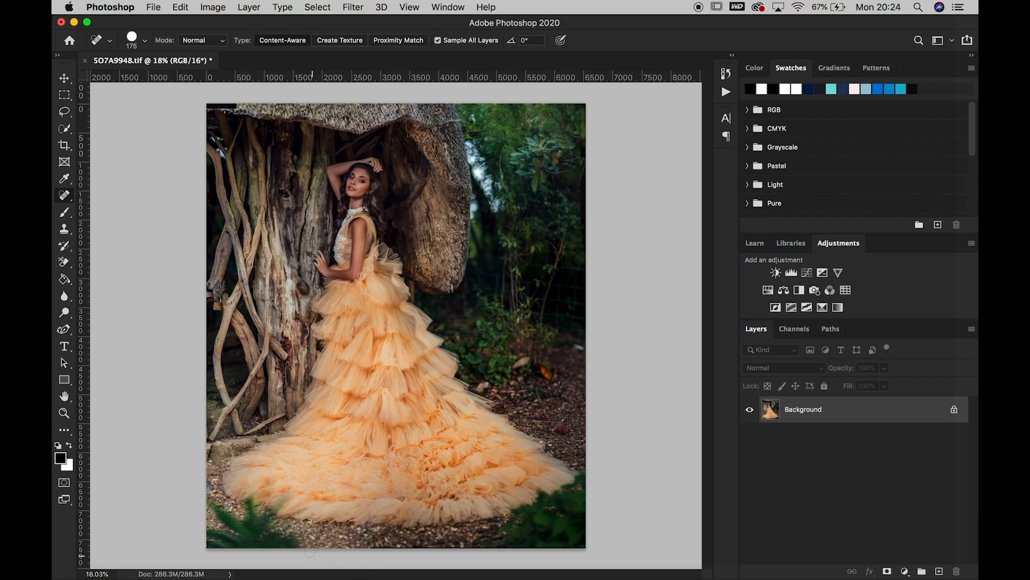
click(305, 537)
Copy a lassoed piece of the thatched roof edge to a new layer and move it over the photo's black upper-left corner
click(64, 413)
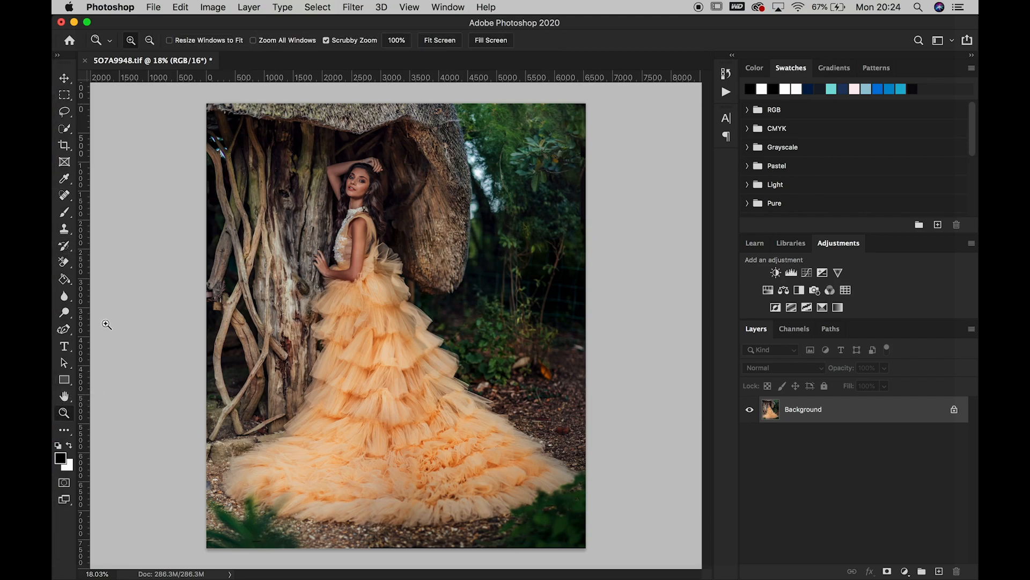
drag(206, 127, 214, 123)
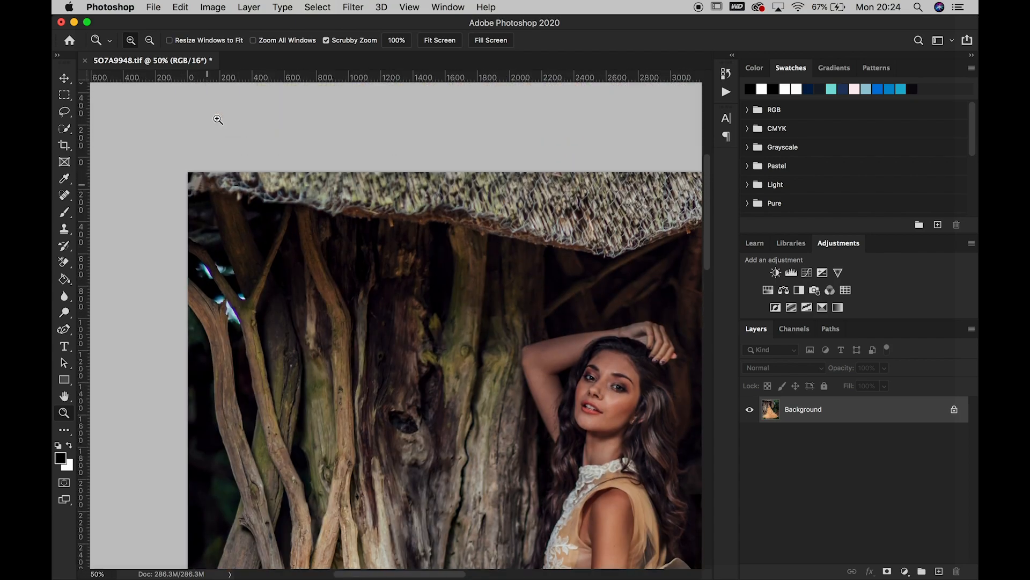
click(64, 195)
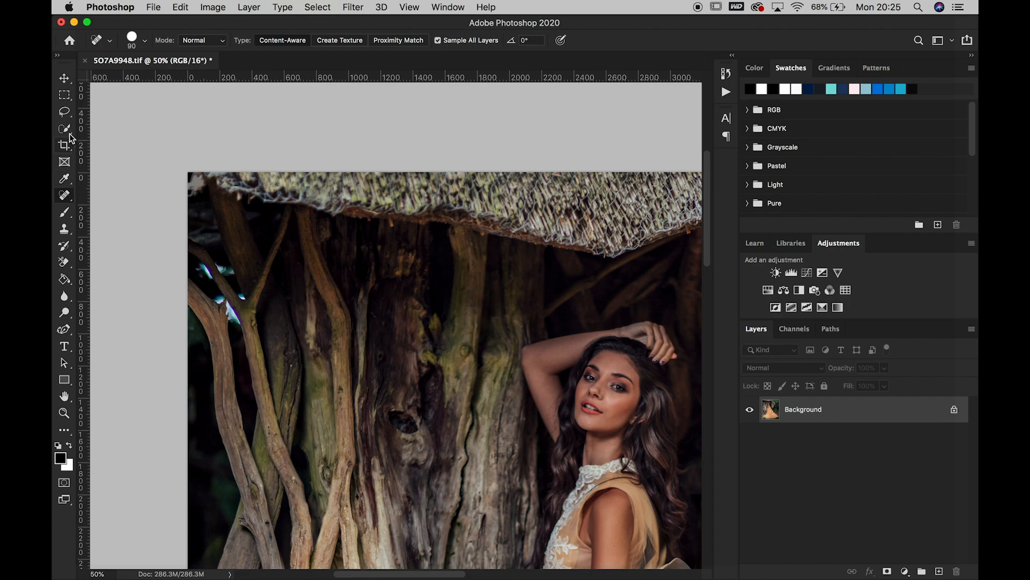
click(65, 112)
mouse_move(320, 189)
mouse_down()
mouse_move(275, 180)
mouse_move(260, 192)
mouse_move(296, 218)
mouse_move(322, 196)
mouse_up()
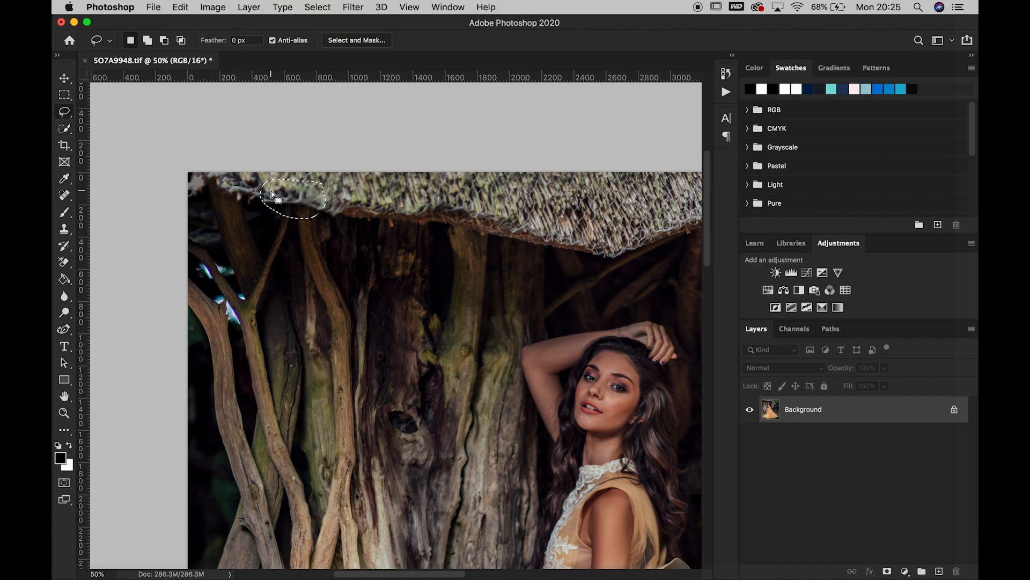
right_click(295, 199)
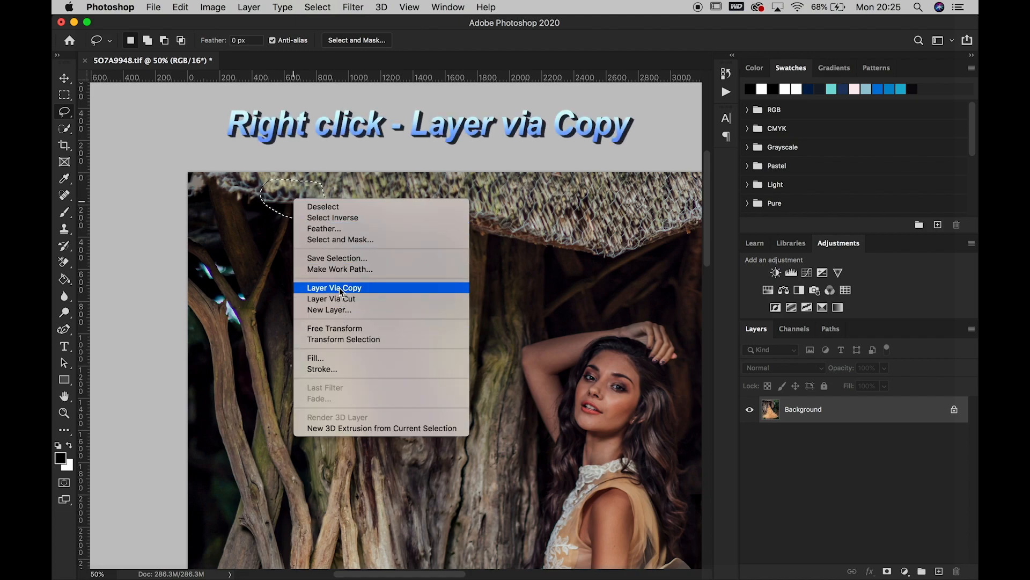
click(341, 288)
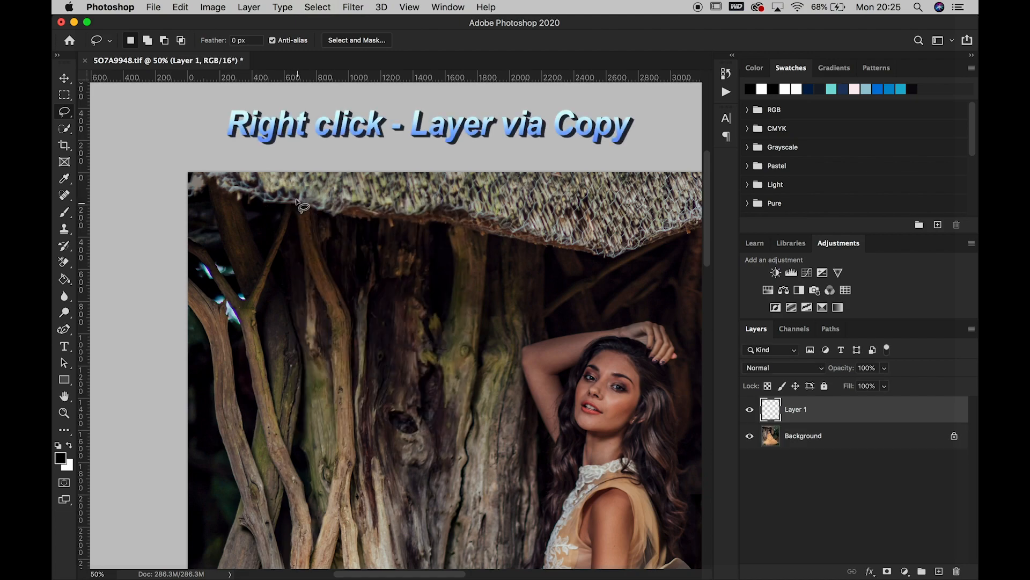
click(64, 78)
drag(261, 190, 225, 182)
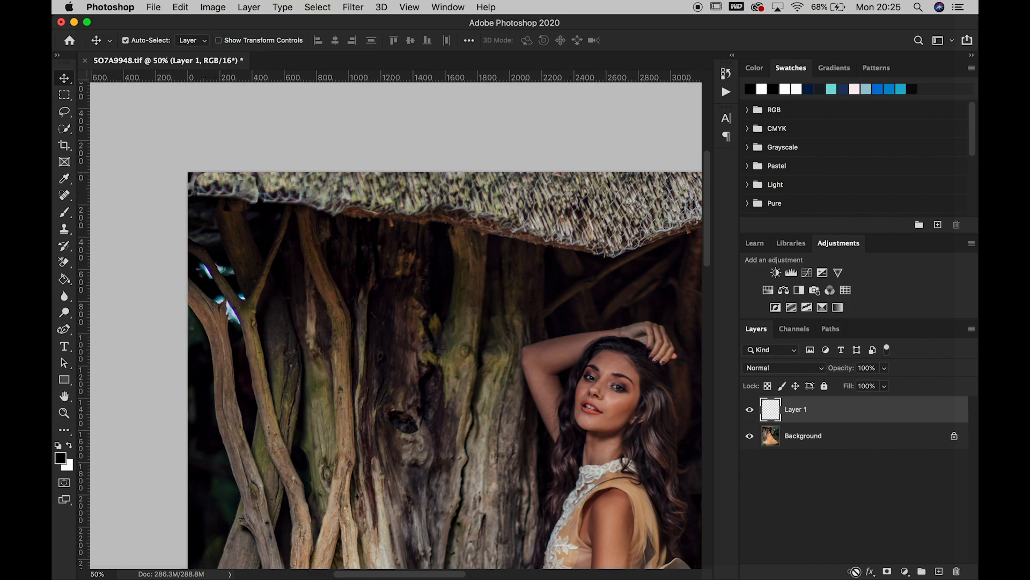
Add an inverted mask to Layer 1 and paint white over the upper-left thatch patch with a 200 px brush
click(888, 572)
key(super+i)
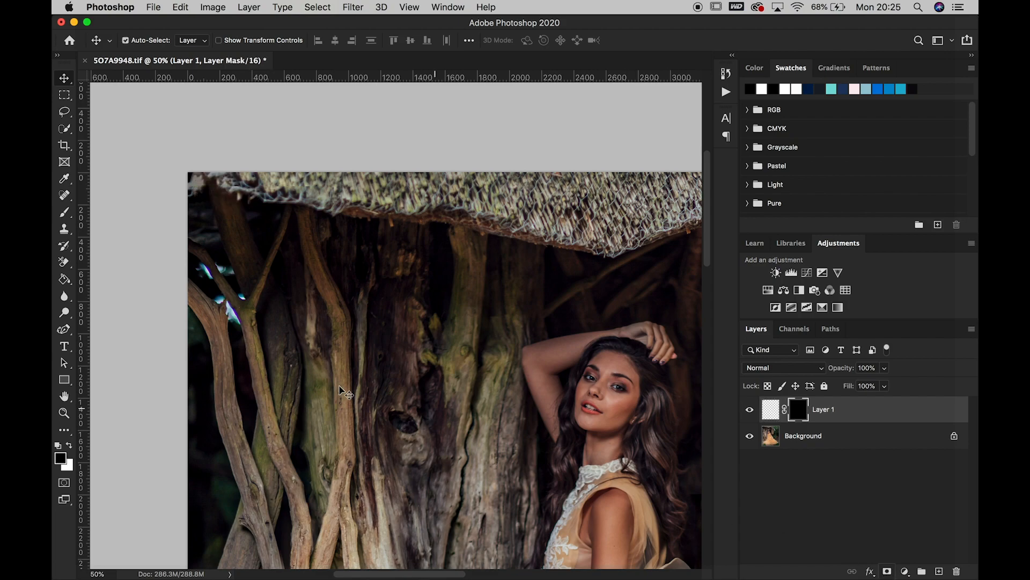
click(65, 213)
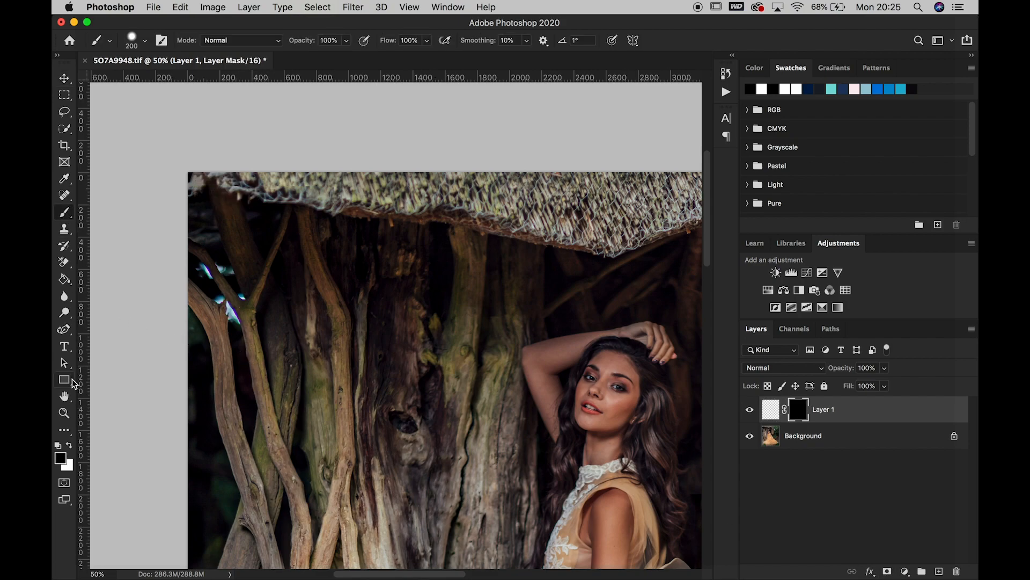
click(69, 445)
drag(208, 175, 251, 186)
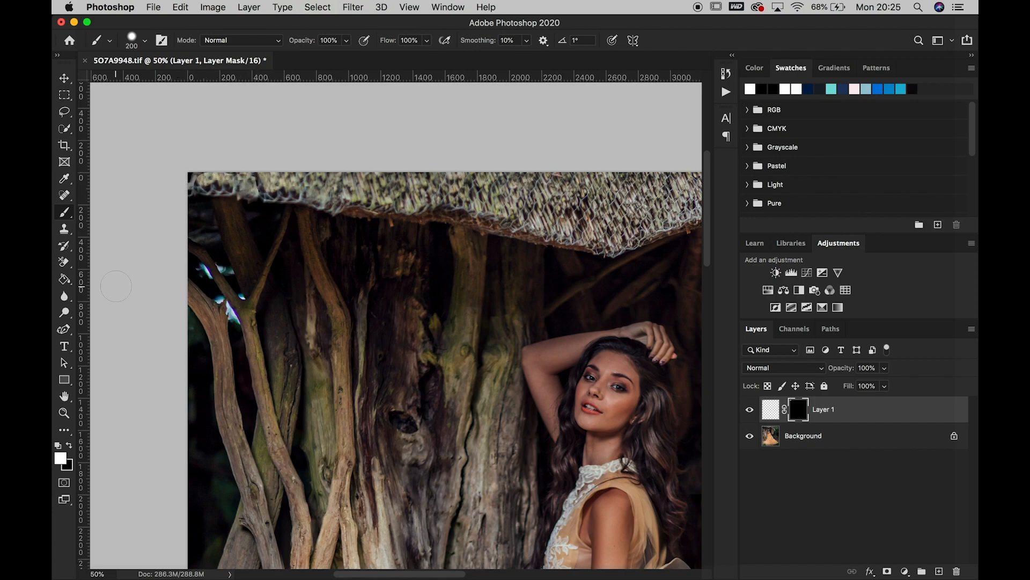
Set the mask brush to black at 100 px for refining the edges of the thatch patch
click(69, 445)
key(bracketleft)
key(bracketleft)
key(bracketleft)
key(bracketleft)
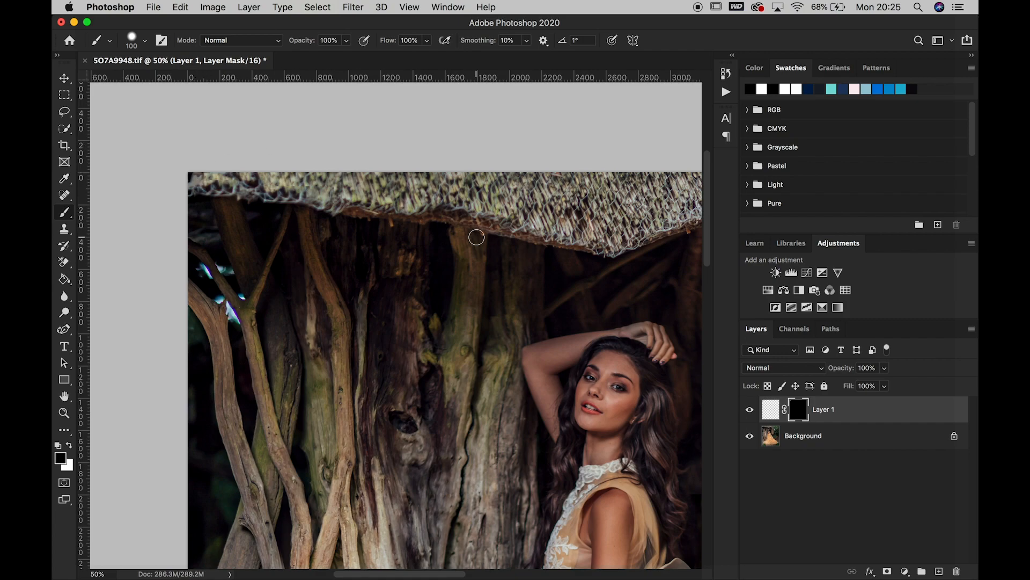
Scale the thatch patch on Layer 1 to about 441 × 267 px so it extends to the photo's left edge
key(ctrl+t)
drag(190, 192, 185, 191)
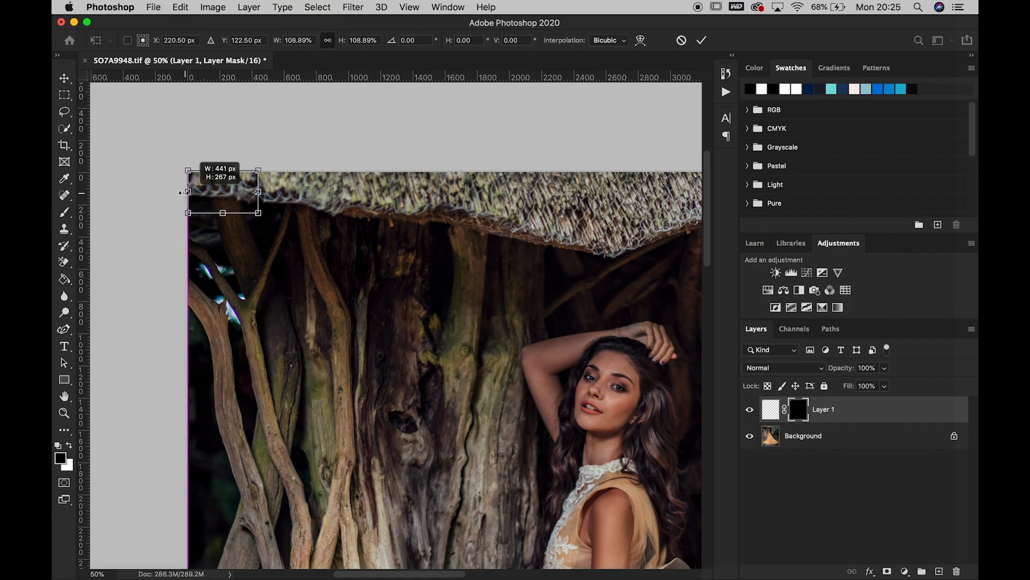
key(Return)
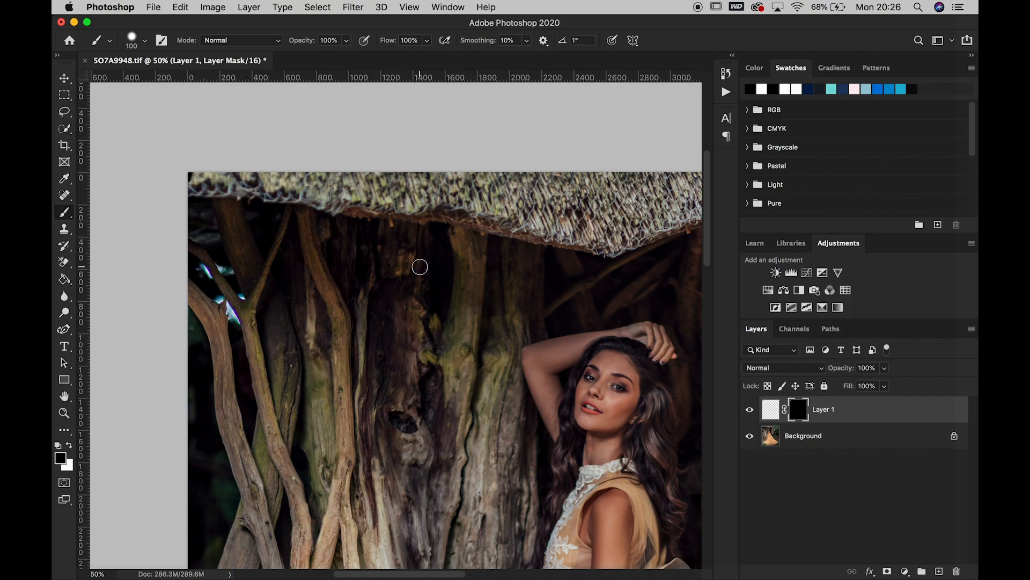
Set the Spot Healing Brush to 60 px and merge the thatch patch on Layer 1 down into the Background
click(65, 195)
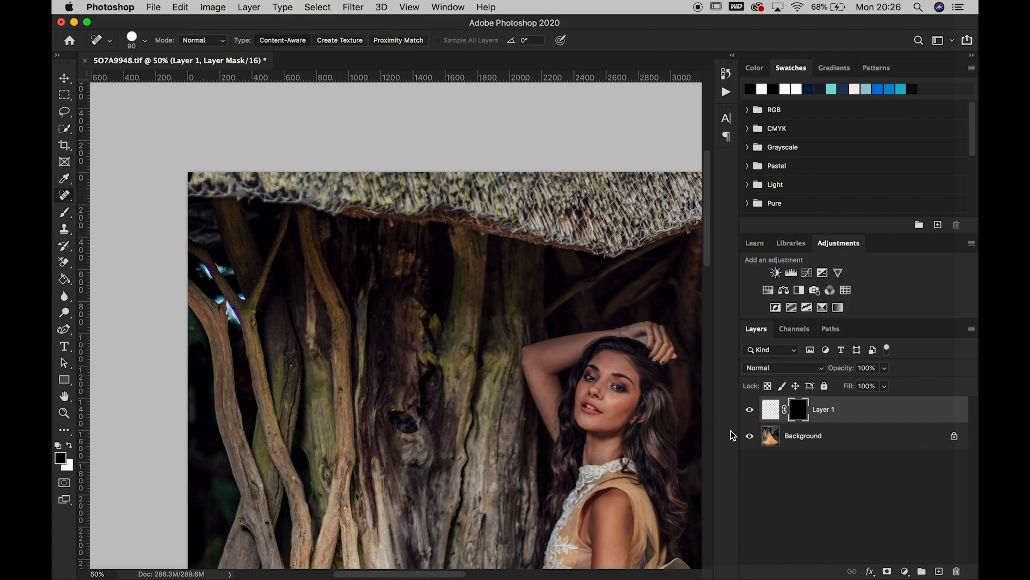
click(765, 408)
key(bracketleft)
key(bracketleft)
key(bracketleft)
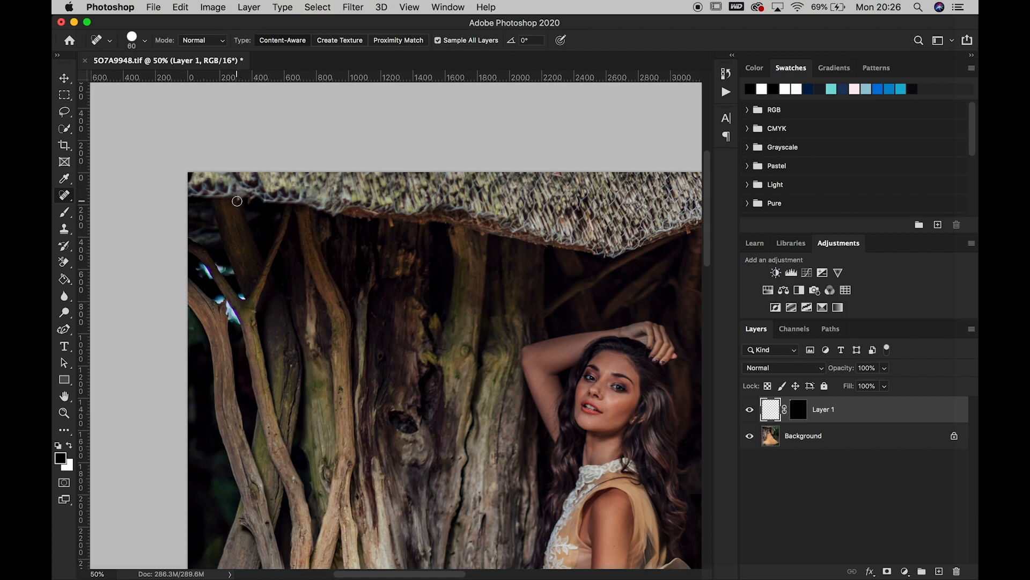
click(248, 7)
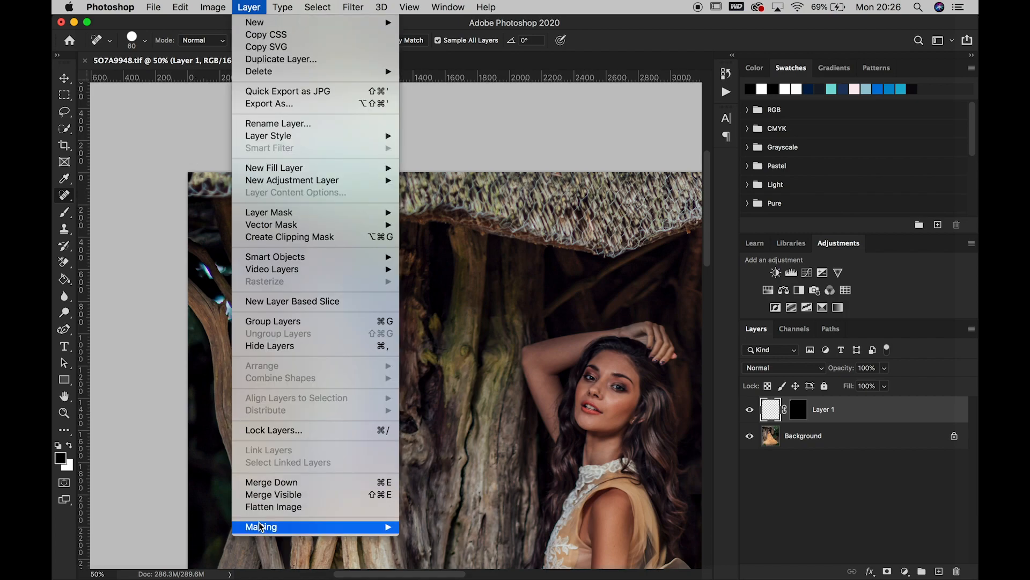
click(217, 274)
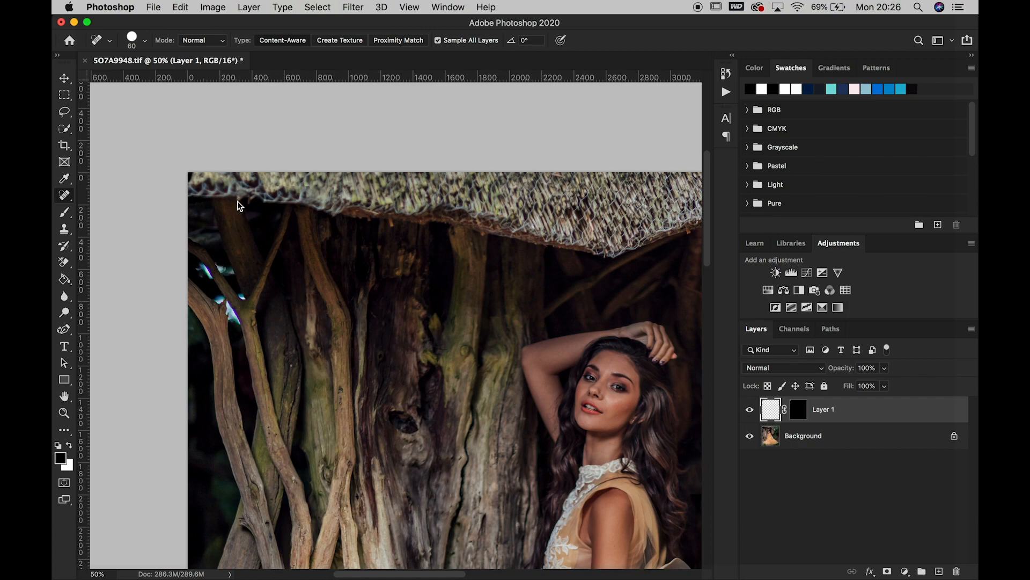
key(super+e)
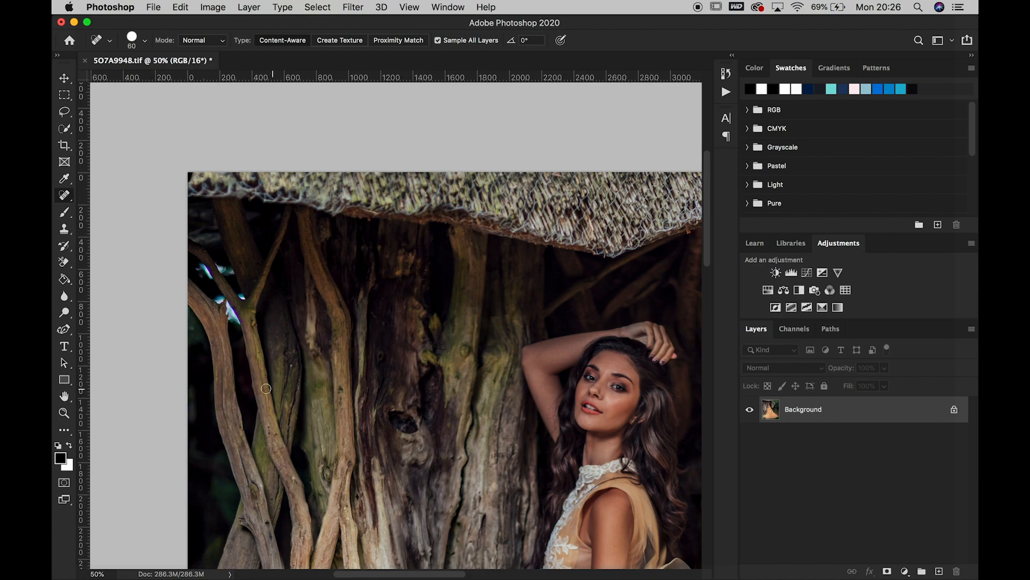
Fit the whole photo on screen and save the merged file
click(64, 413)
right_click(377, 356)
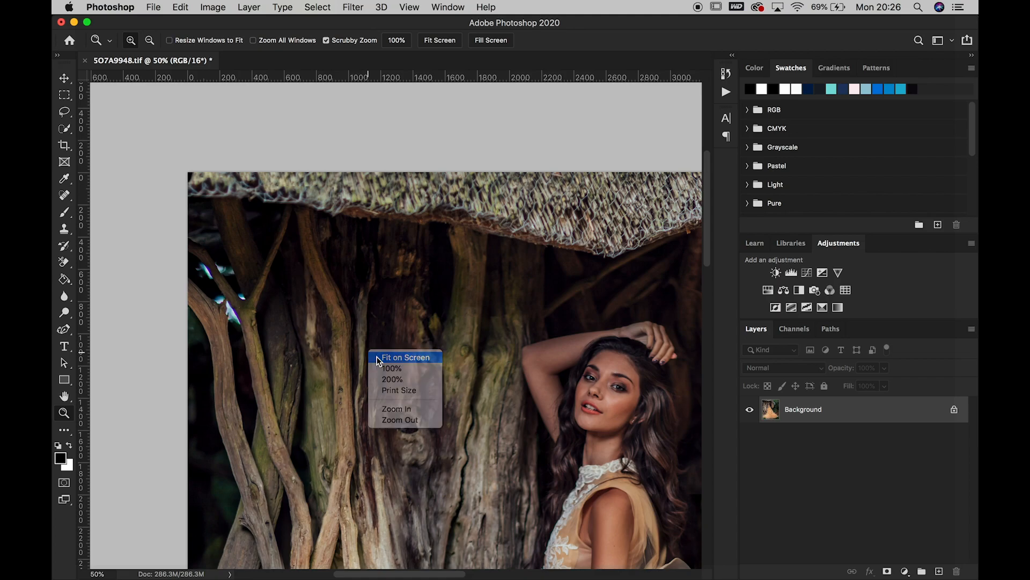
click(377, 357)
click(153, 7)
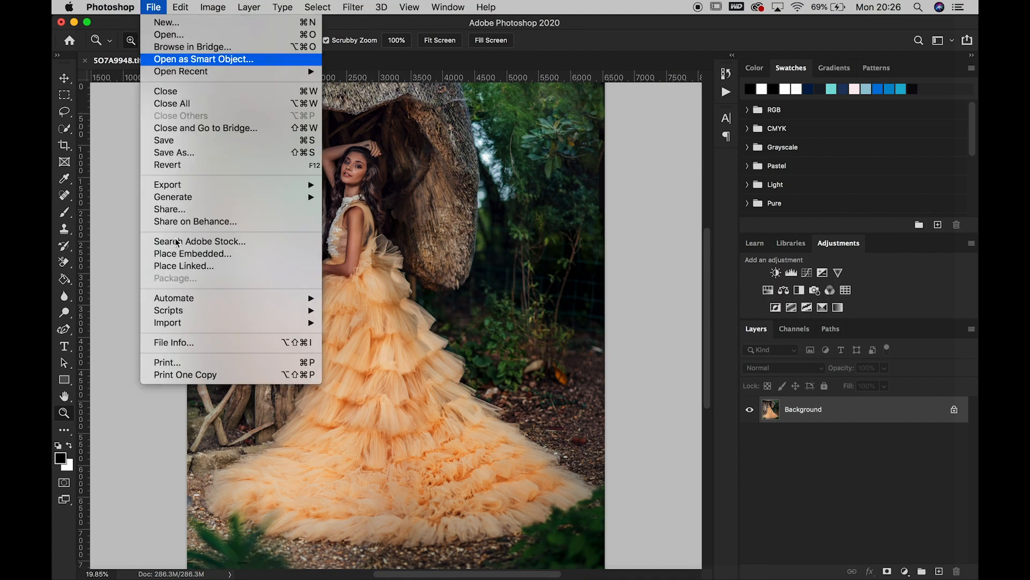
click(179, 141)
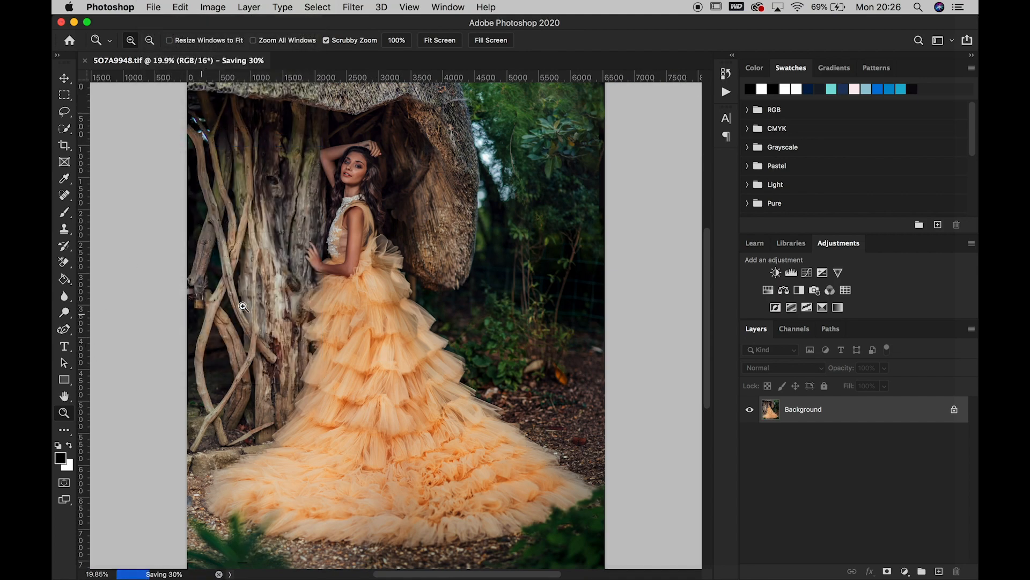
Duplicate the Background layer for retouching the dress, viewing the bodice and upper skirt at 100%
click(376, 235)
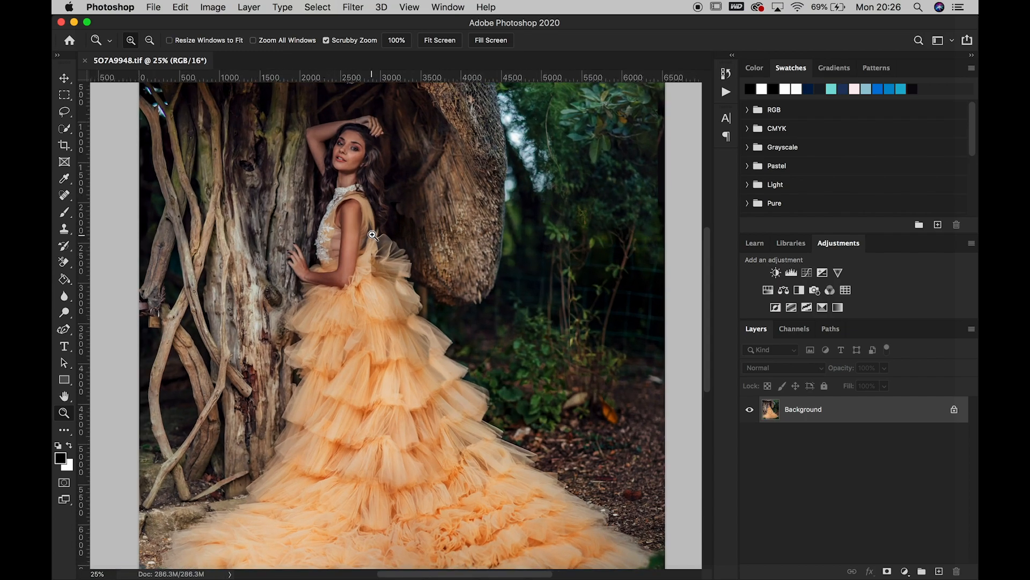
click(374, 234)
click(373, 235)
click(373, 234)
click(373, 235)
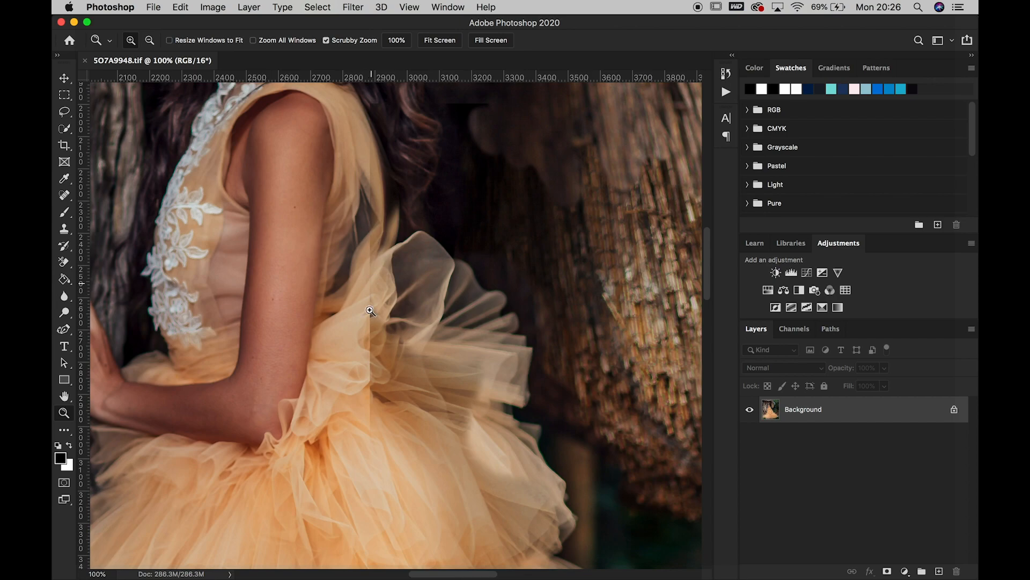
drag(930, 415, 937, 570)
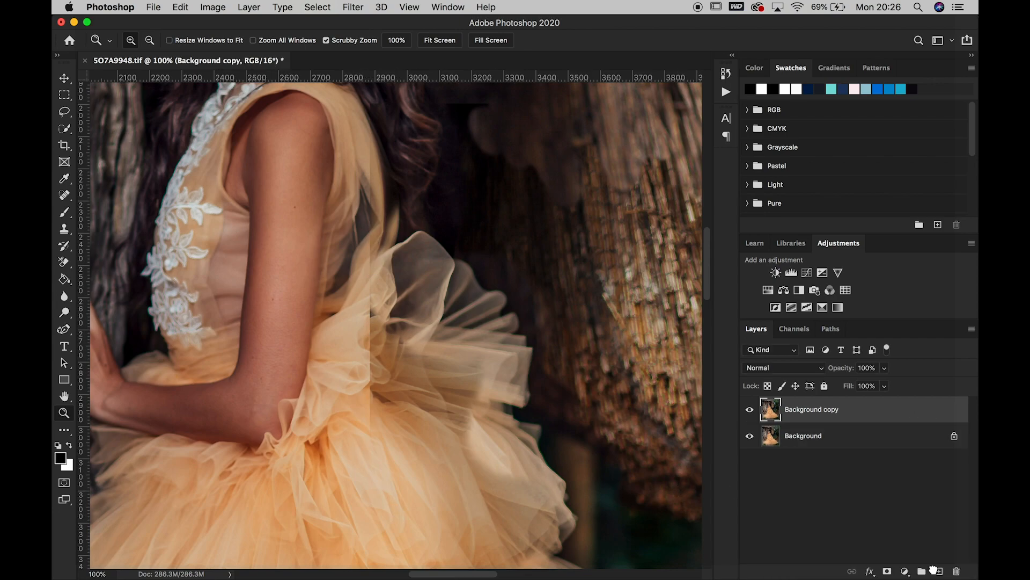
Heal the vertical seam running through the back of the dress and tulle ruffles with a 20 px Spot Healing Brush
click(64, 196)
key(bracketleft)
key(bracketleft)
key(bracketleft)
key(bracketleft)
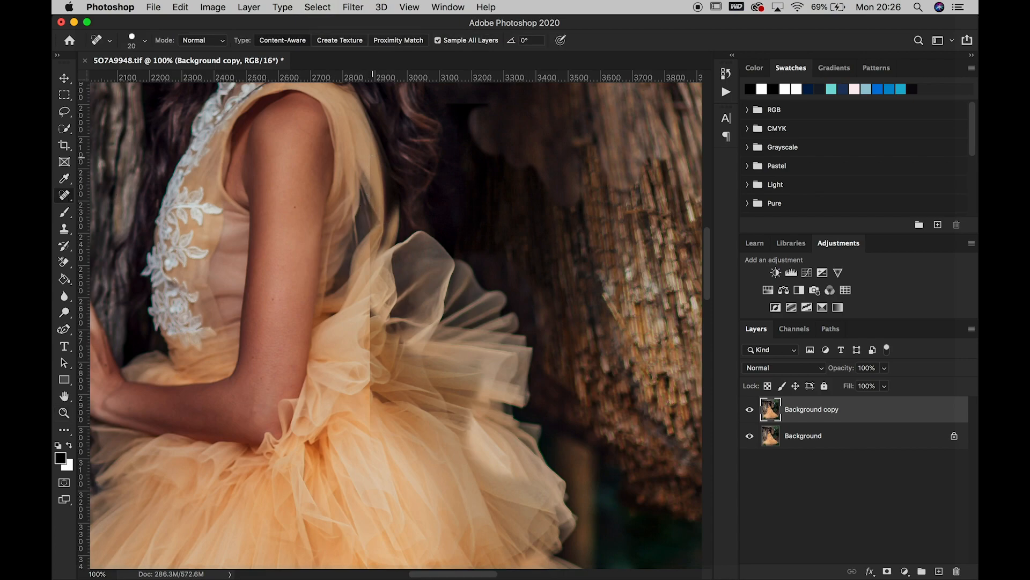
mouse_move(369, 138)
mouse_down()
mouse_move(370, 208)
mouse_move(371, 147)
mouse_up()
drag(370, 217, 369, 383)
mouse_move(369, 390)
mouse_down()
mouse_move(373, 425)
mouse_move(371, 395)
mouse_move(373, 409)
mouse_up()
Heal the remaining seam marks on the sheer back of the bodice and along its edge beside the hair
scroll(460, 258, up, 3)
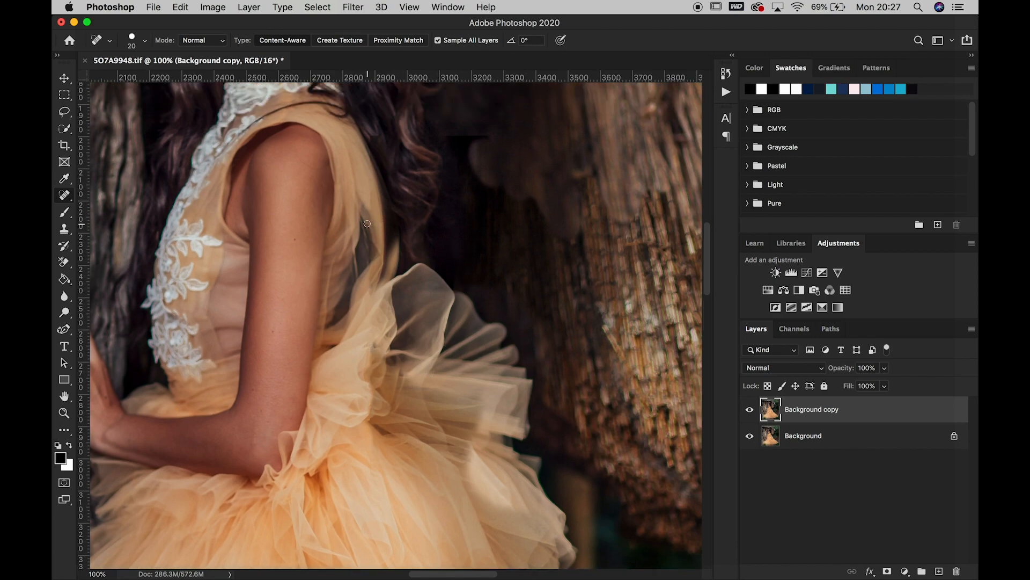
drag(367, 228, 380, 248)
drag(370, 200, 370, 184)
scroll(436, 195, up, 5)
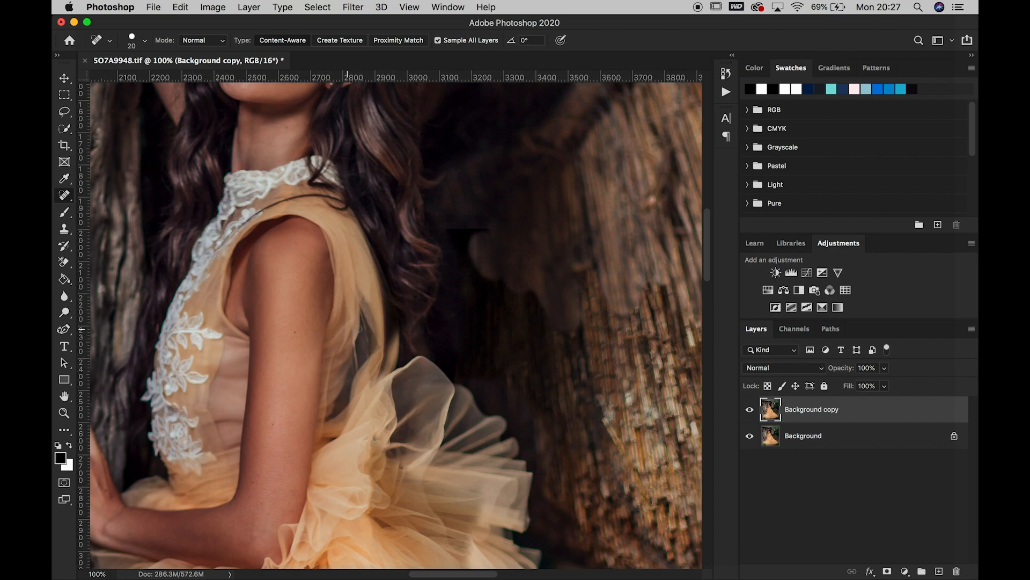
mouse_move(380, 377)
mouse_down()
mouse_move(392, 338)
mouse_move(386, 323)
mouse_move(386, 349)
mouse_move(377, 301)
mouse_move(393, 333)
mouse_move(392, 366)
mouse_move(381, 302)
mouse_move(391, 335)
mouse_up()
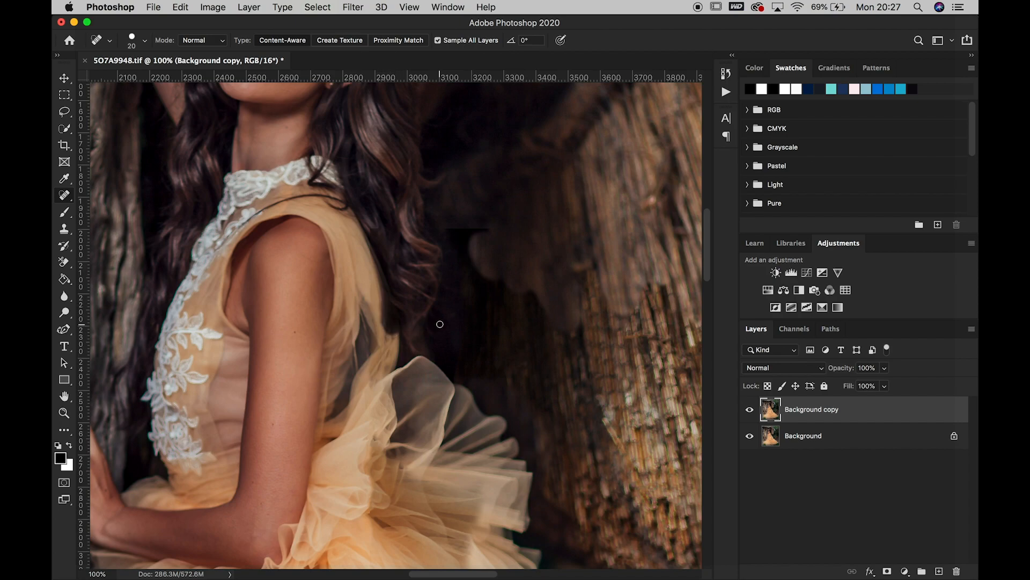
drag(395, 336, 380, 296)
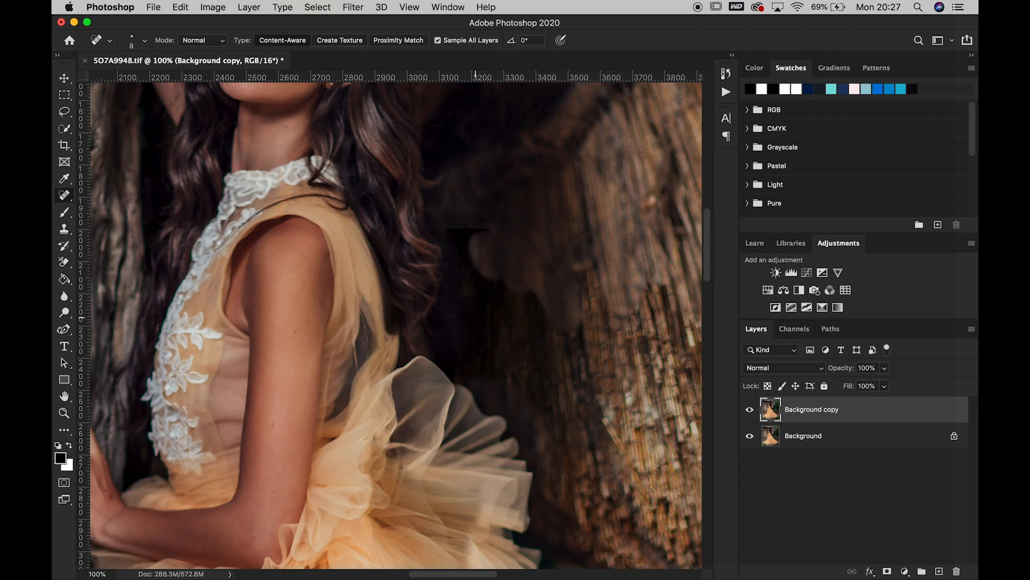
Flatten the retouched dress copy into the Background and save the file
scroll(417, 373, down, 2)
scroll(417, 373, up, 3)
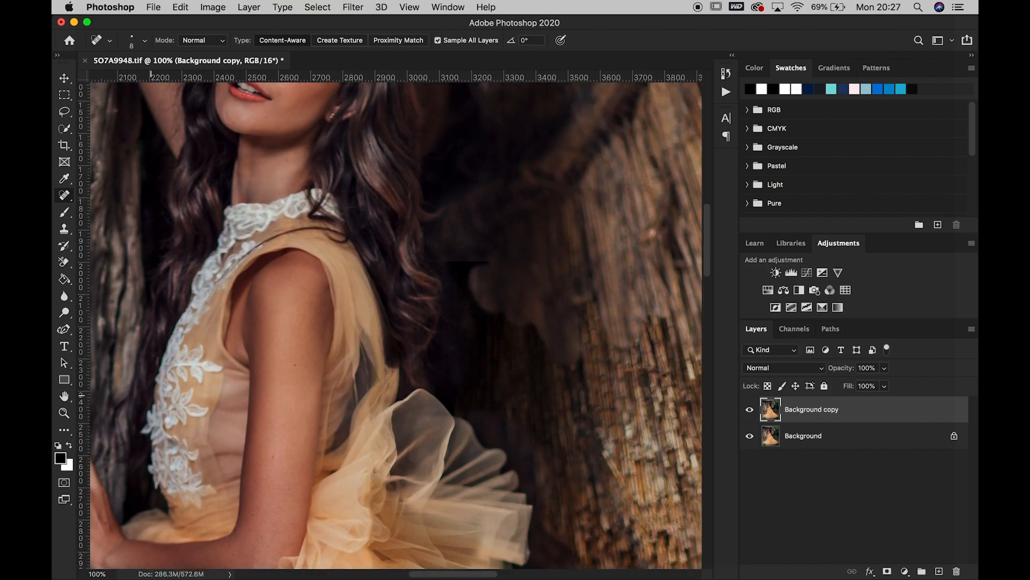
click(64, 414)
right_click(270, 384)
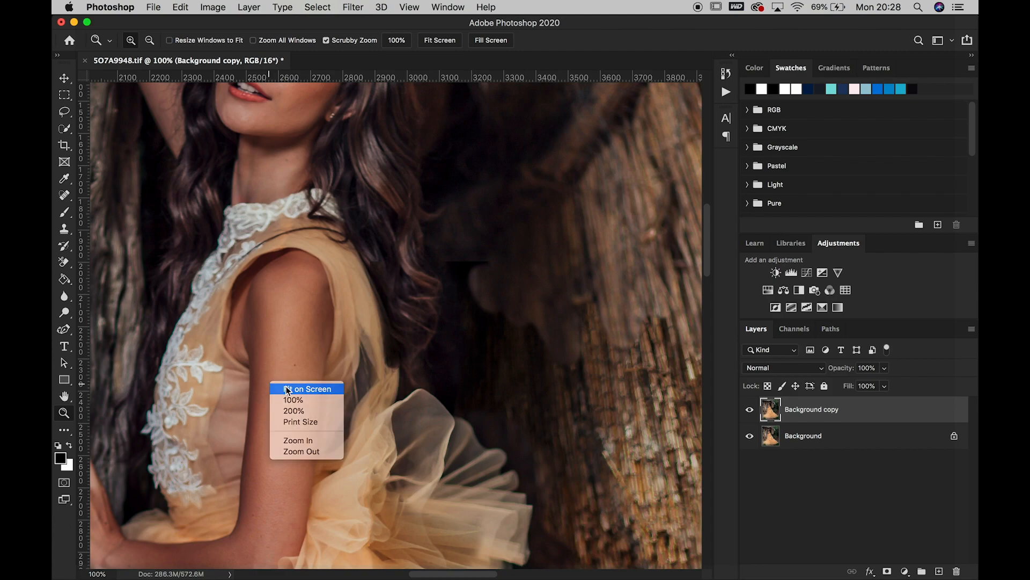
click(286, 388)
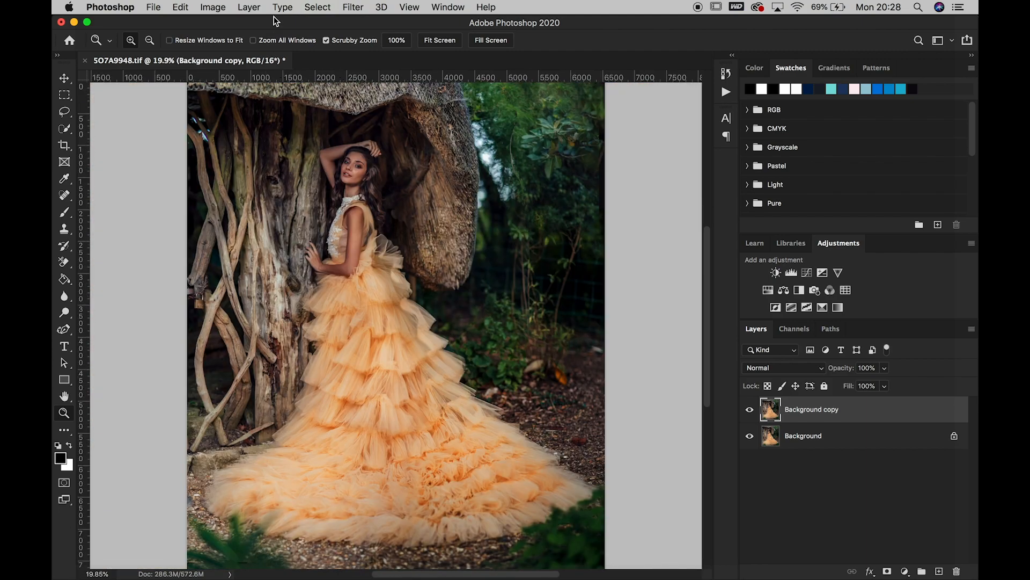
click(255, 6)
click(328, 507)
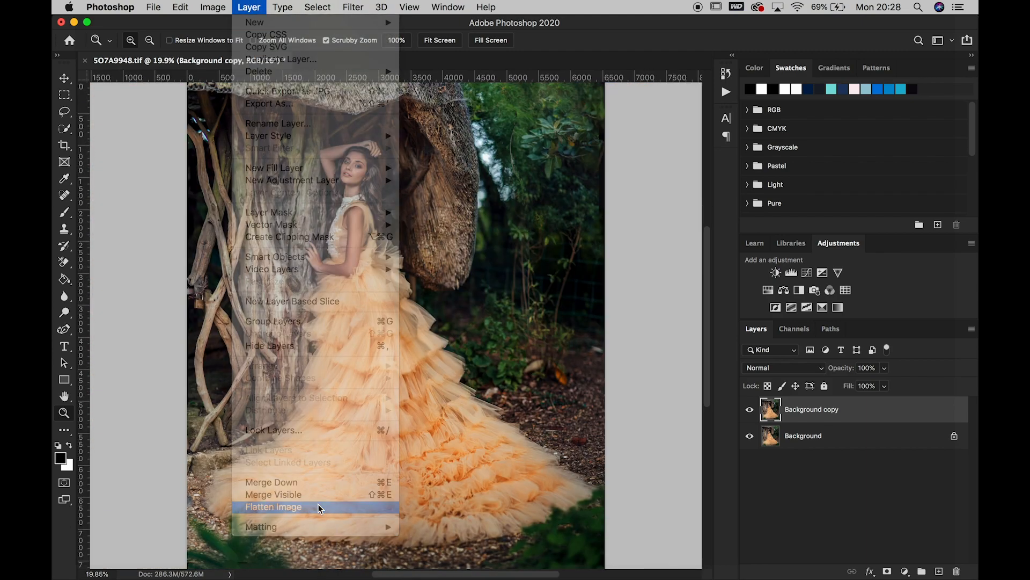
click(154, 7)
click(170, 141)
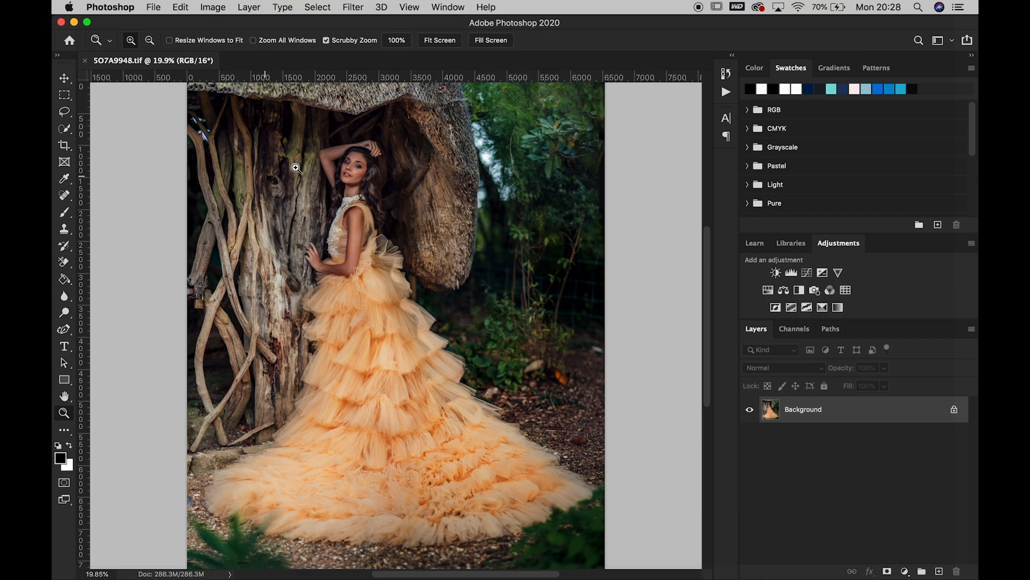
drag(395, 196, 393, 196)
right_click(413, 279)
click(424, 285)
Switch to Finder and open the second portrait, 5O7A9950.tif, in Photoshop
mouse_move(54, 115)
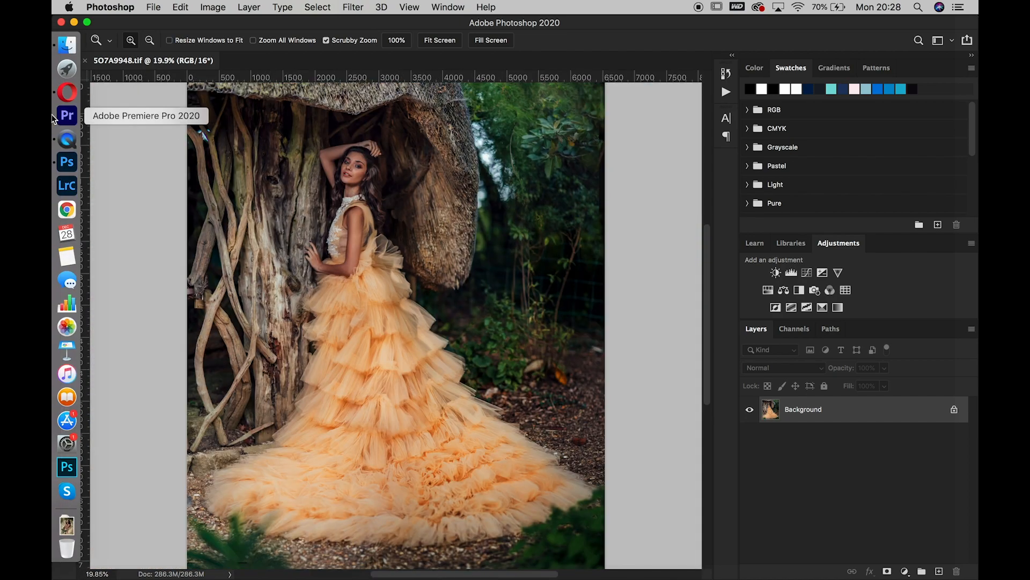
click(64, 46)
right_click(471, 493)
mouse_move(507, 345)
click(652, 366)
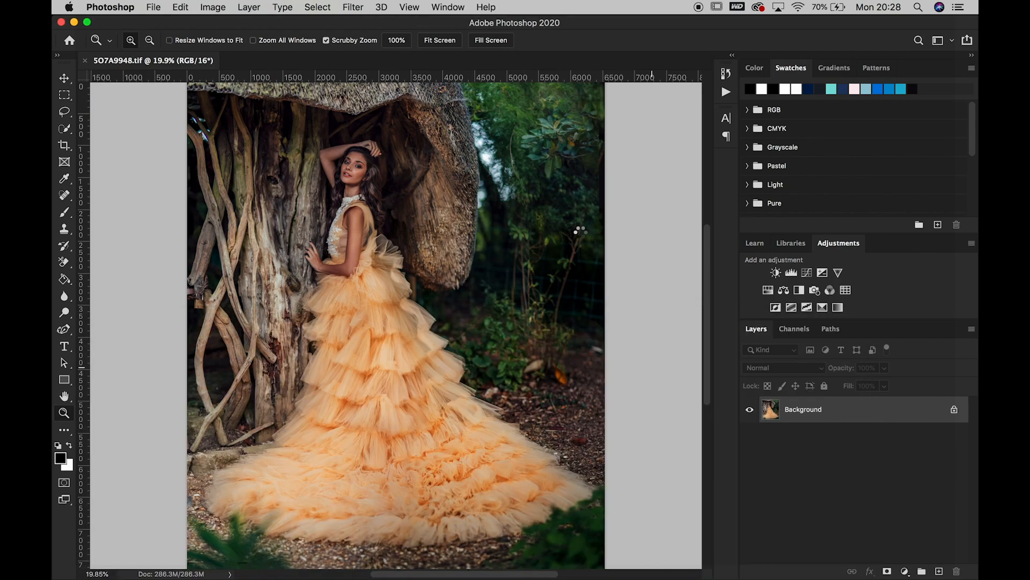
Lasso the area around the woman's upper body and the hollow trunk, and copy the selection to a new layer
key(l)
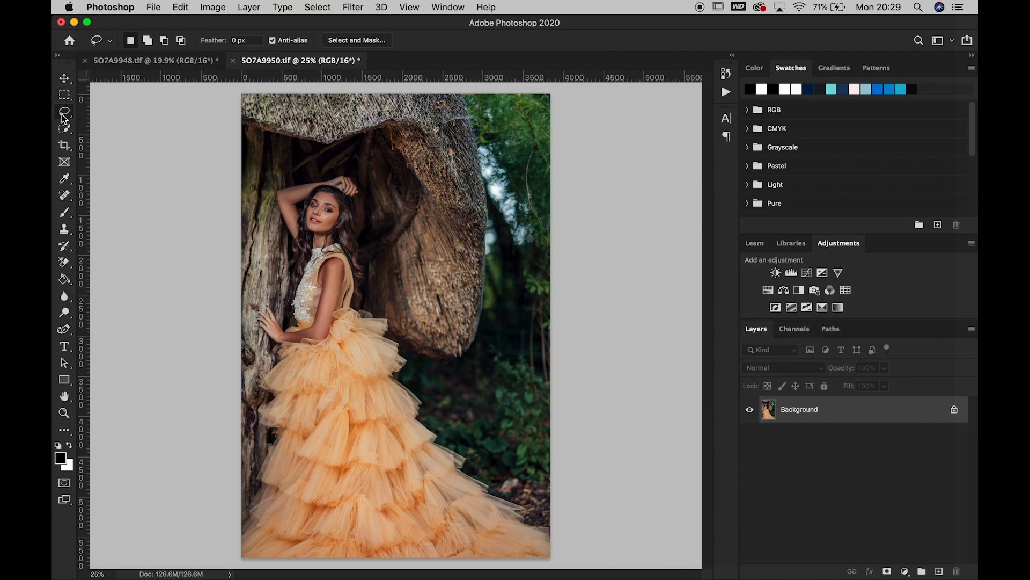
mouse_move(428, 118)
mouse_down()
mouse_move(358, 127)
mouse_move(259, 195)
mouse_move(289, 278)
mouse_move(359, 370)
mouse_move(468, 311)
mouse_move(477, 215)
mouse_move(429, 117)
mouse_up()
right_click(406, 191)
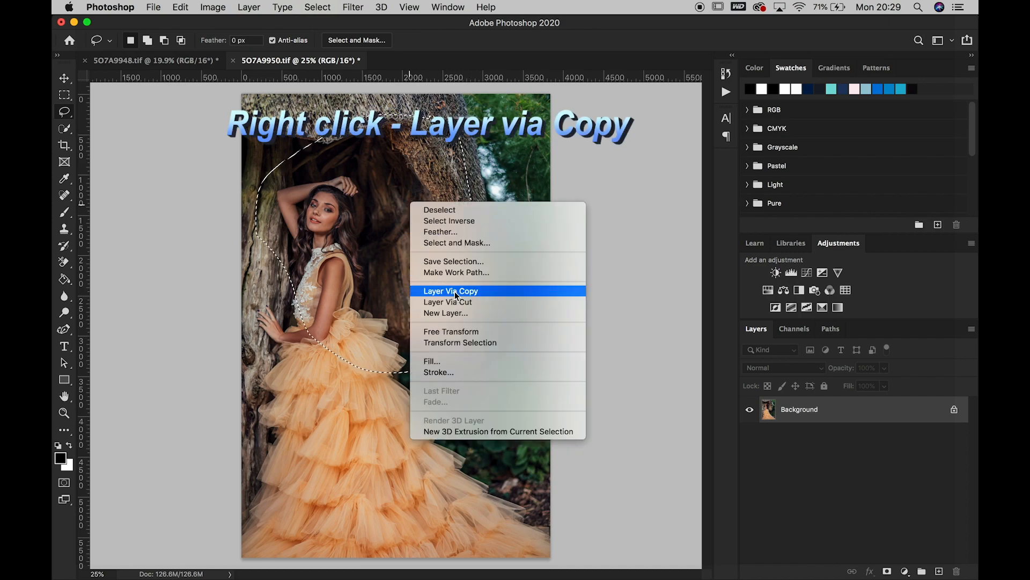
click(455, 291)
Move the copied piece into 5O7A9948.tif, place it over the woman, and compare it with the layer hidden
click(65, 79)
drag(392, 184, 189, 62)
mouse_move(374, 195)
mouse_down()
mouse_move(431, 189)
mouse_move(382, 204)
mouse_up()
click(751, 410)
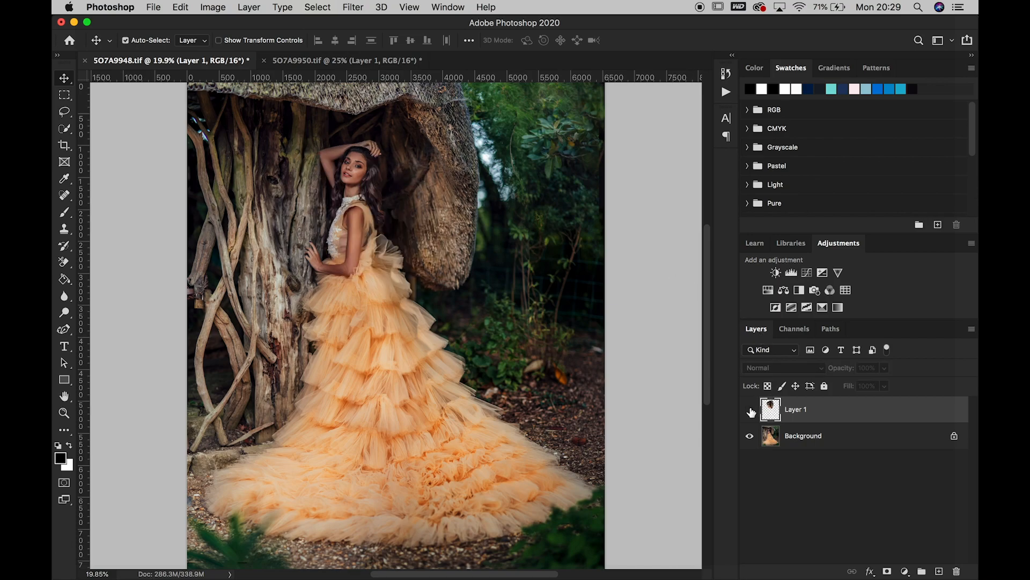
click(751, 411)
Align Layer 1 with the trunk beneath it at 70% opacity and restore the layer to 100% opacity
click(884, 368)
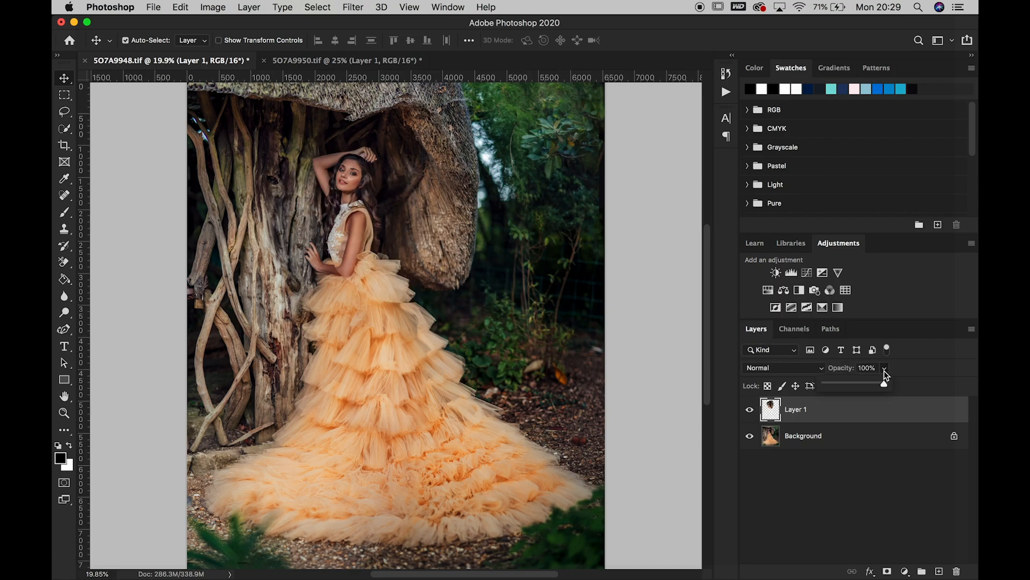
click(868, 384)
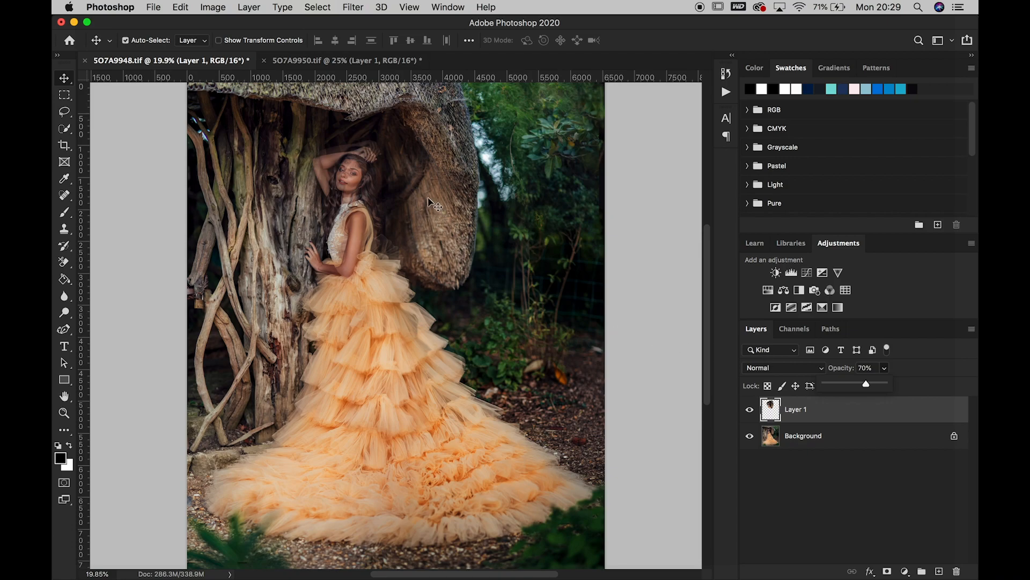
drag(430, 196, 425, 187)
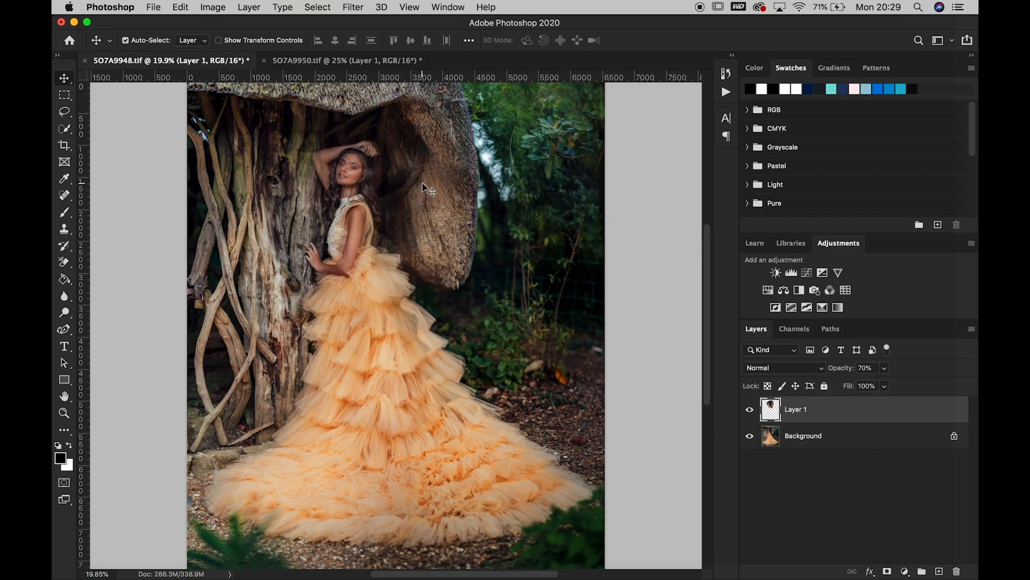
click(884, 368)
drag(884, 384, 902, 384)
Hide Layer 1 with an inverted layer mask and reveal the dark bark behind her hair with a white 100 px brush
click(887, 572)
key(super+i)
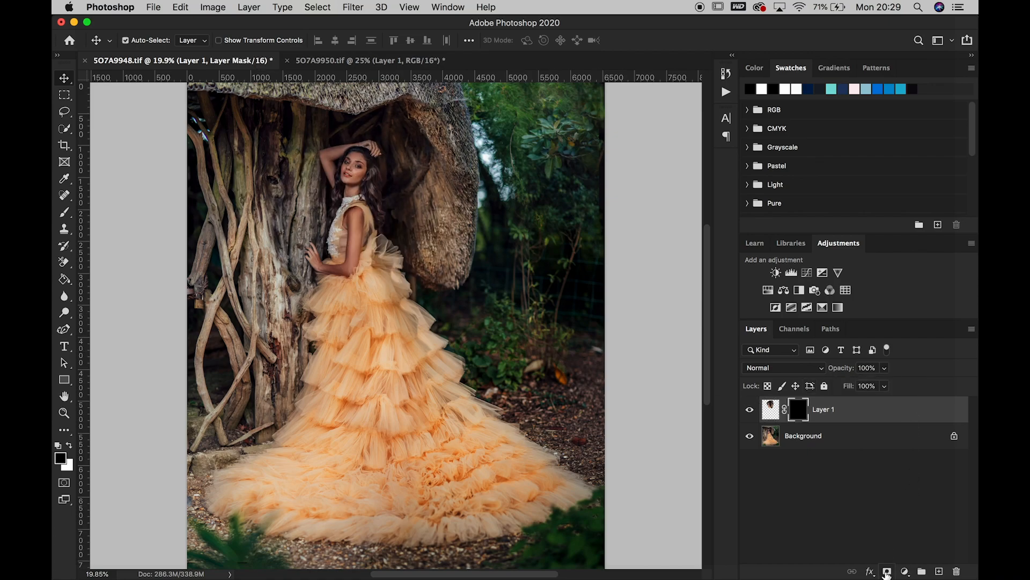
click(64, 413)
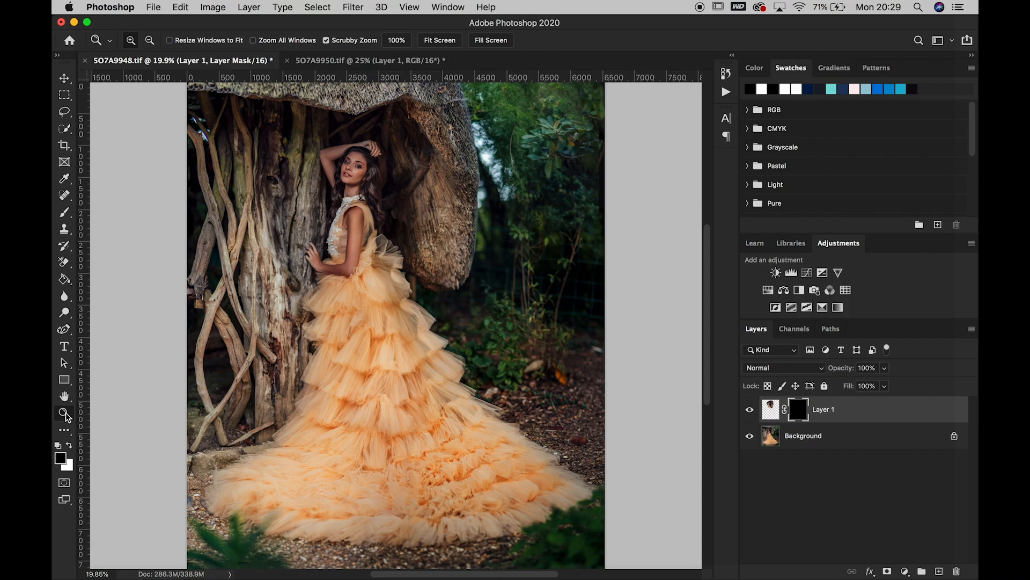
click(414, 169)
click(413, 169)
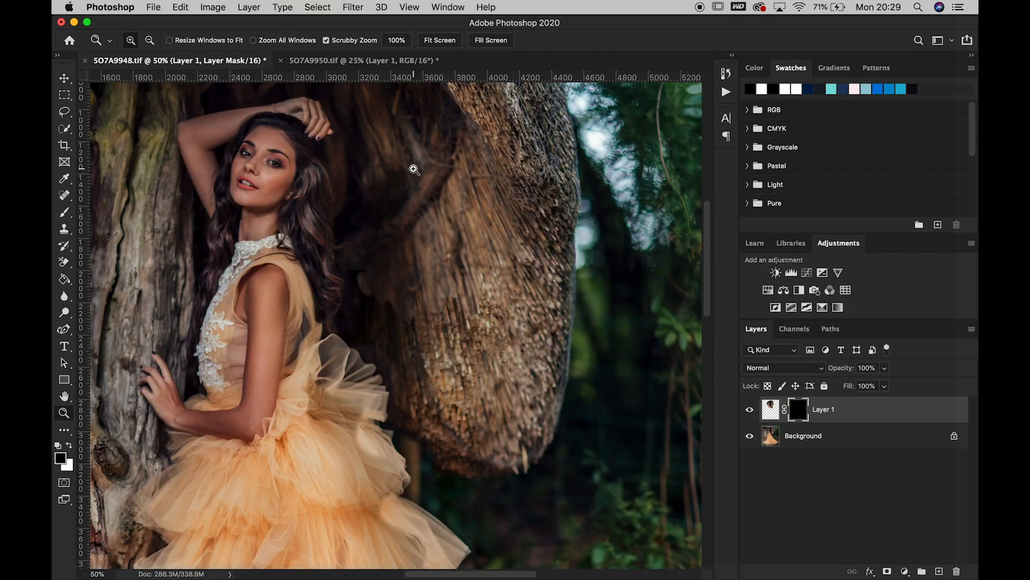
click(65, 214)
click(69, 446)
mouse_move(361, 256)
mouse_down()
mouse_move(375, 310)
mouse_move(389, 303)
mouse_move(403, 325)
mouse_move(411, 307)
mouse_move(388, 272)
mouse_move(418, 314)
mouse_move(435, 312)
mouse_move(409, 265)
mouse_move(407, 232)
mouse_move(428, 309)
mouse_move(440, 314)
mouse_move(443, 285)
mouse_move(453, 327)
mouse_move(443, 312)
mouse_move(421, 318)
mouse_move(408, 339)
mouse_move(369, 327)
mouse_move(365, 339)
mouse_move(365, 318)
mouse_up()
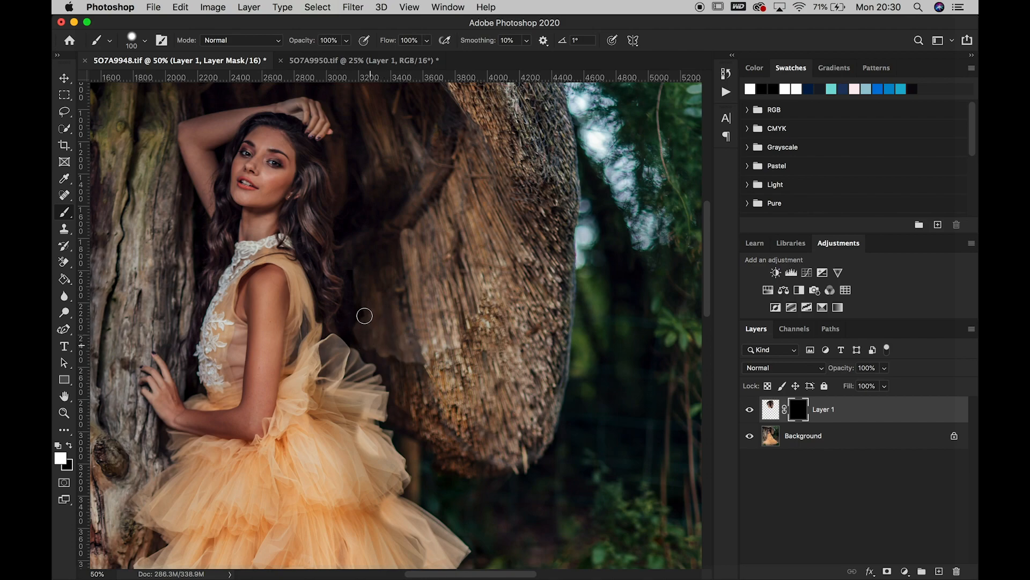
mouse_move(357, 251)
mouse_down()
mouse_move(407, 227)
mouse_move(420, 203)
mouse_move(414, 237)
mouse_move(426, 199)
mouse_move(446, 185)
mouse_move(432, 205)
mouse_up()
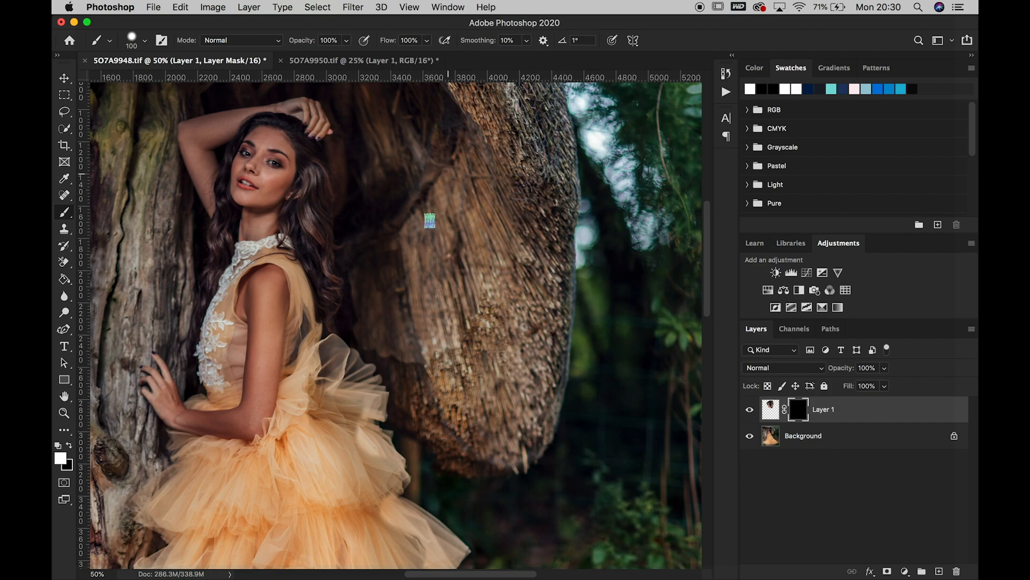
Shift Layer 1 slightly so its revealed bark lines up with the surrounding trunk
click(65, 78)
click(439, 230)
mouse_move(425, 229)
mouse_down()
mouse_move(439, 231)
mouse_move(430, 228)
mouse_up()
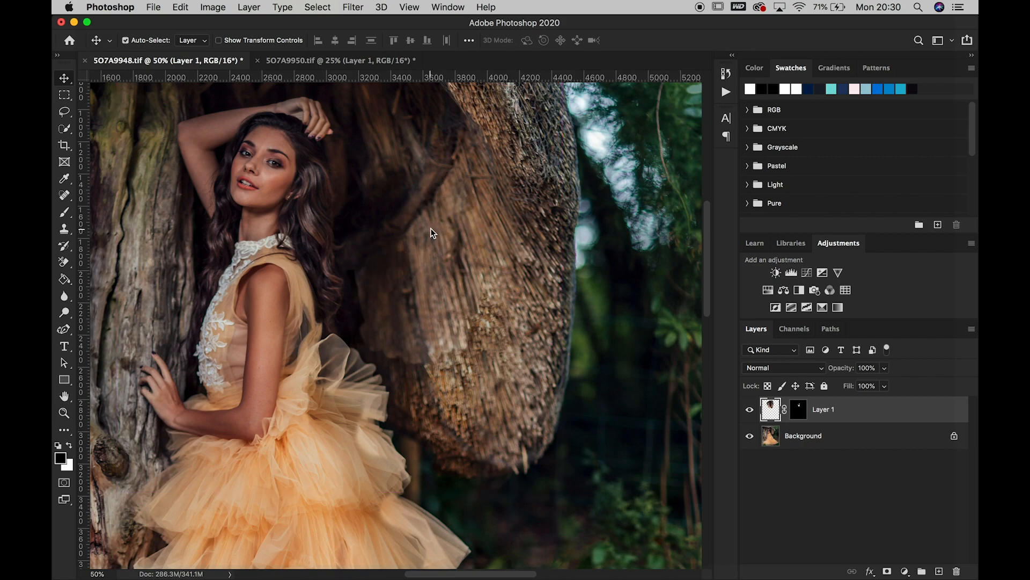
Clip a Curves adjustment to Layer 1, darken its midtones from input 138 to output 107, and slightly lower the adjustment's opacity
click(807, 273)
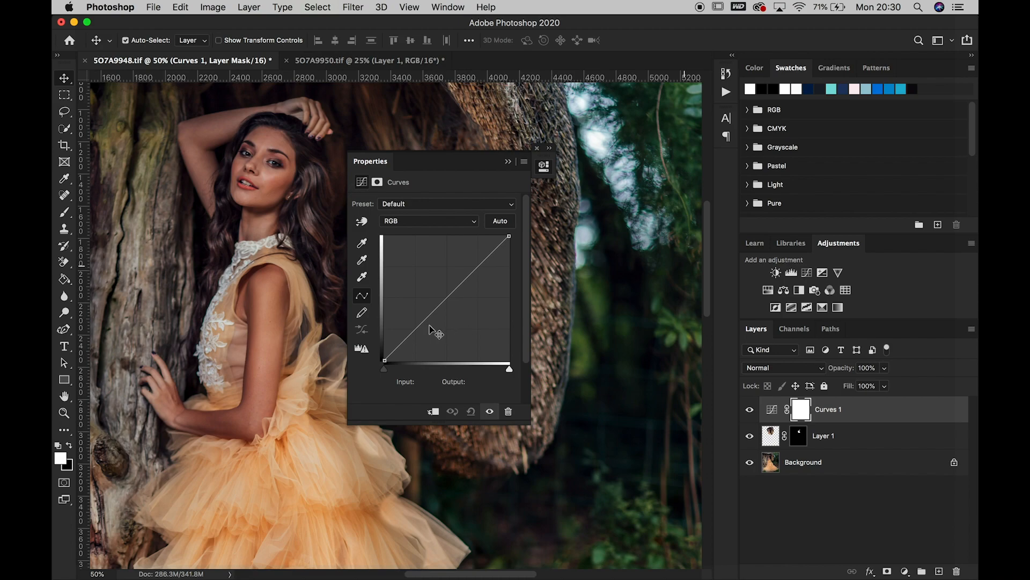
drag(441, 161, 665, 155)
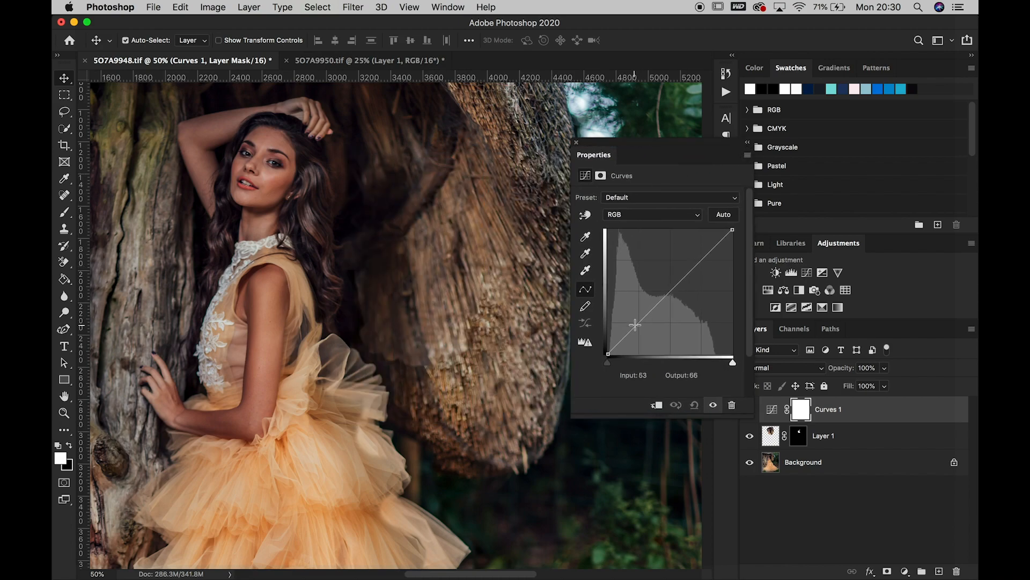
click(657, 405)
click(671, 291)
drag(671, 292, 677, 301)
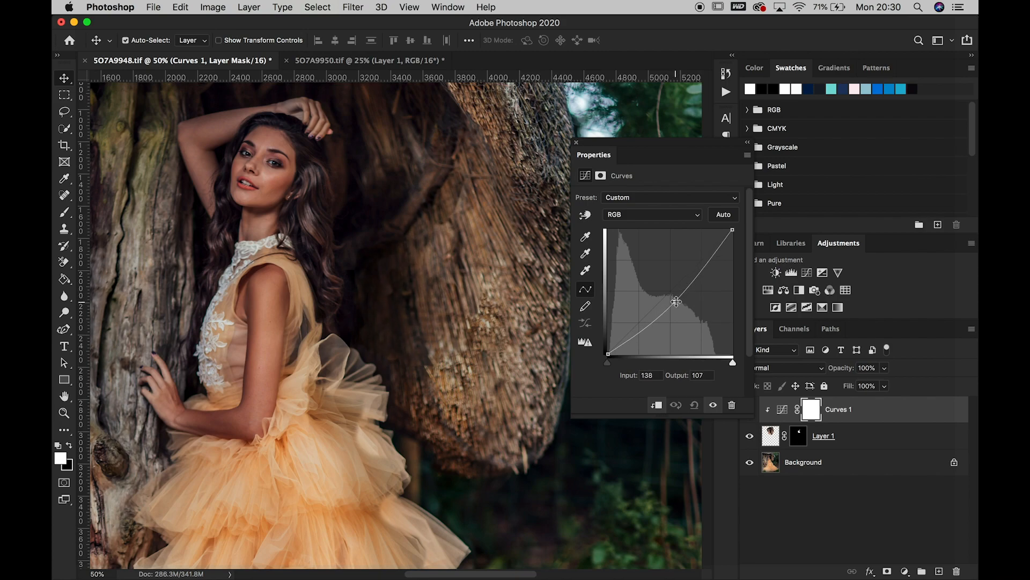
click(748, 142)
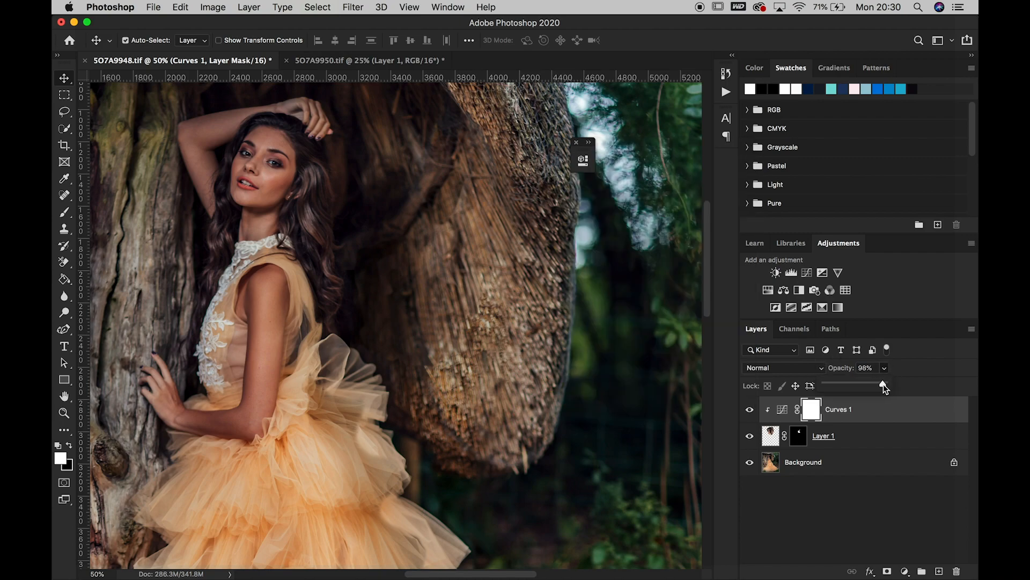
drag(882, 385, 871, 385)
Select Layer 1's mask and try to fade the revealed bark with a black 400 px brush at 56% opacity
click(805, 439)
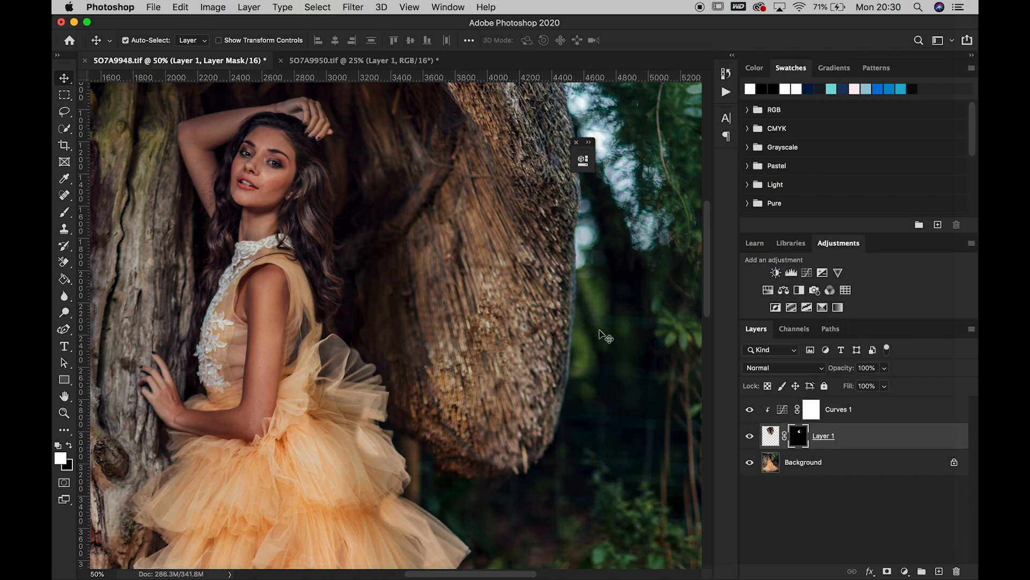
click(65, 213)
click(69, 446)
key(bracketright)
key(bracketright)
key(bracketright)
key(bracketright)
key(bracketright)
key(bracketright)
key(bracketright)
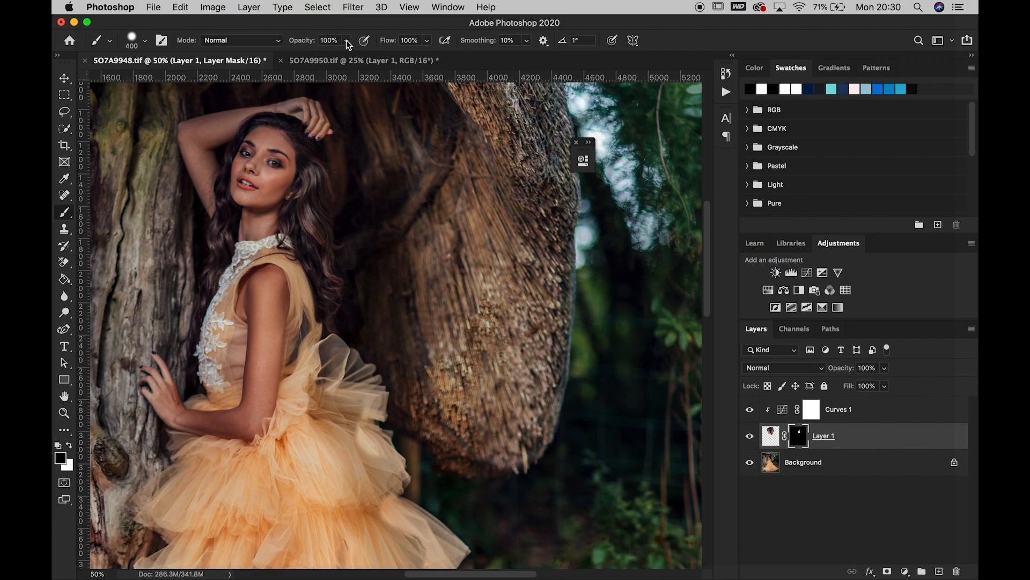
key(5)
key(6)
mouse_move(409, 367)
mouse_down()
mouse_move(425, 391)
mouse_move(473, 372)
mouse_move(487, 357)
mouse_move(489, 307)
mouse_move(511, 310)
mouse_move(515, 256)
mouse_up()
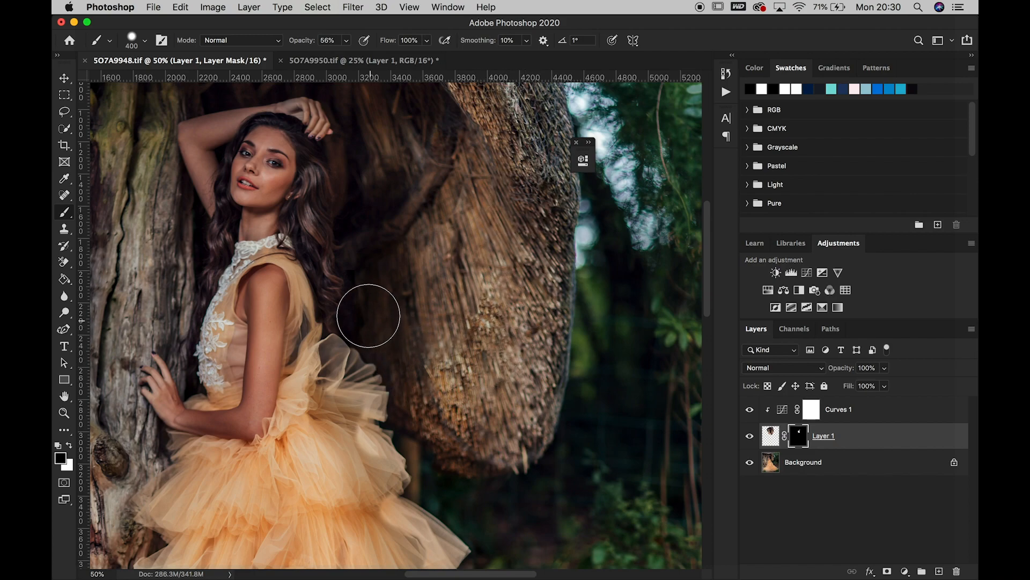
key(super+z)
Blend the mask edge behind her hair with a 150 px brush at 31% opacity, hiding with black and revealing with white
key(bracketleft)
key(bracketleft)
key(bracketleft)
key(bracketleft)
key(bracketleft)
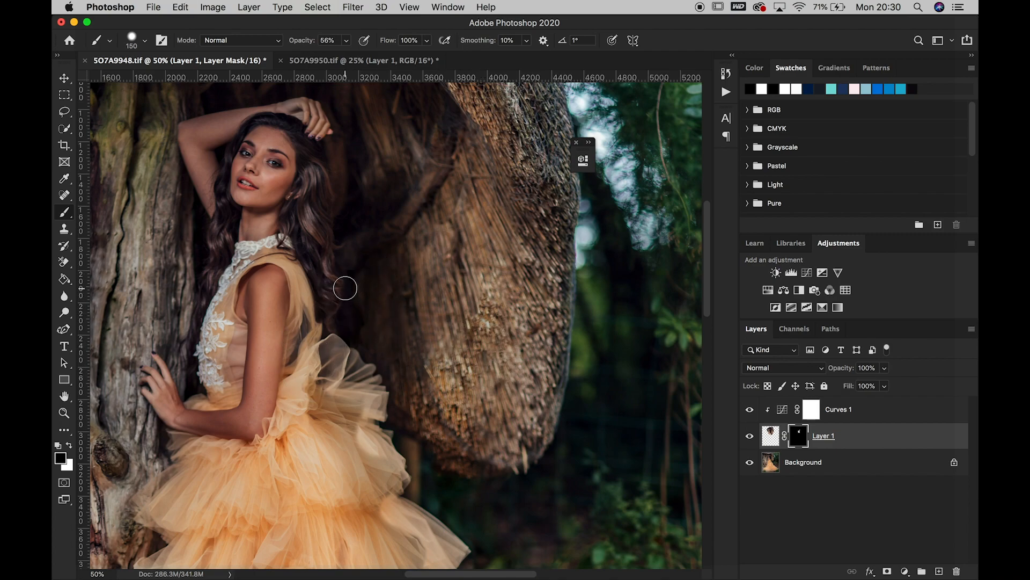
click(346, 40)
drag(347, 56, 331, 56)
drag(355, 281, 363, 335)
drag(357, 276, 364, 336)
click(69, 445)
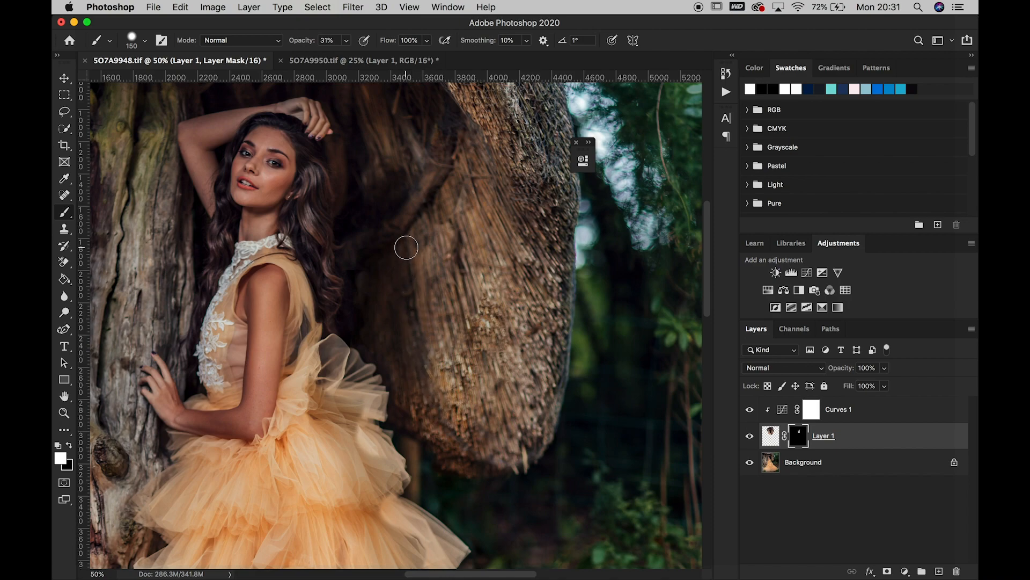
mouse_move(357, 257)
mouse_down()
mouse_move(350, 265)
mouse_move(370, 265)
mouse_up()
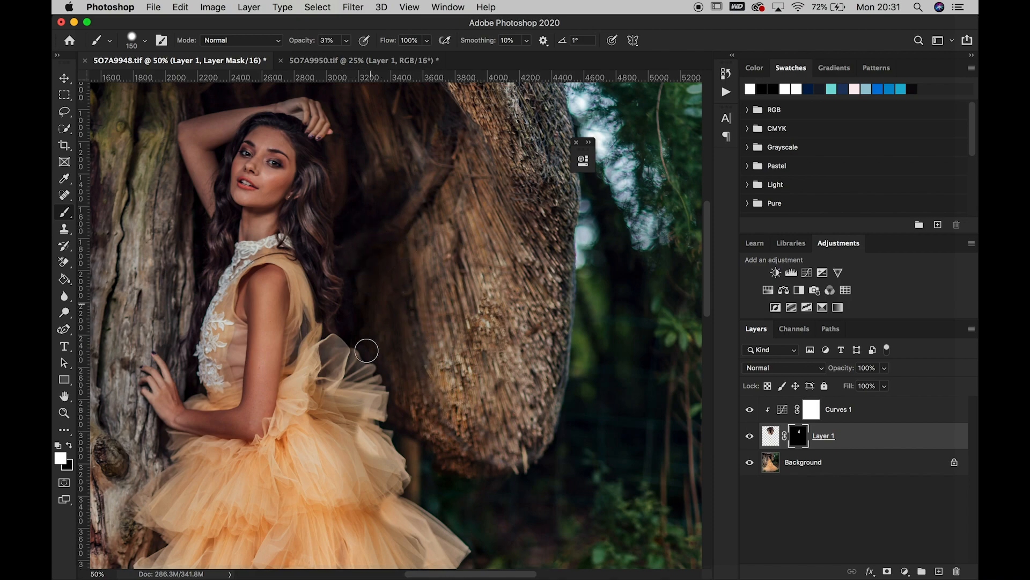
Mask Layer 1 off the edge of her hair with a black 45 px brush at 100% opacity and compare before and after
click(71, 448)
key(bracketleft)
key(bracketleft)
key(bracketleft)
click(346, 40)
click(387, 55)
click(331, 247)
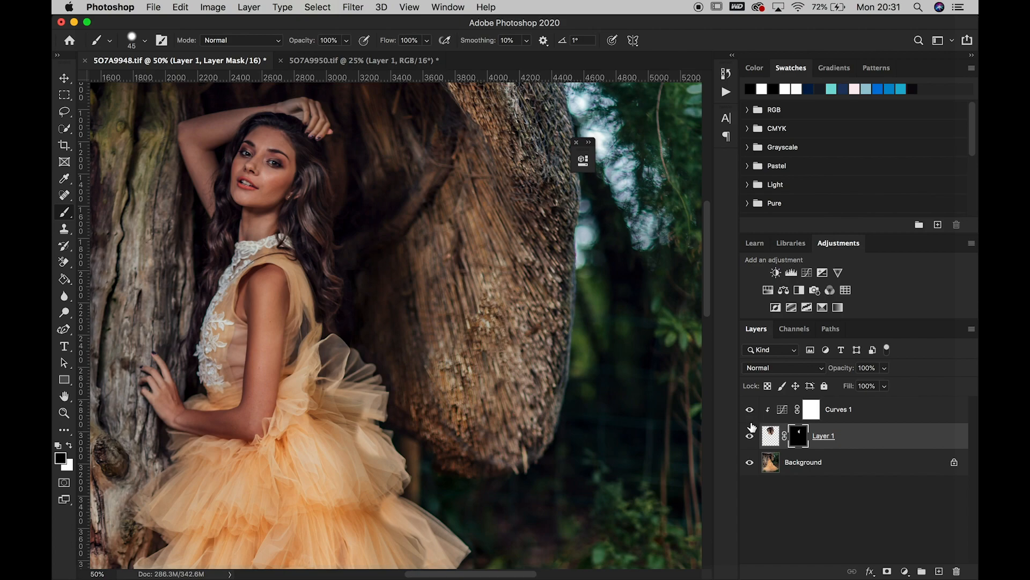
click(749, 437)
click(750, 436)
Reveal more of Layer 1's bark on the hanging trunk with a white 125 px brush at 39% opacity, comparing with the layer hidden
key(bracketright)
key(bracketright)
click(346, 41)
click(69, 446)
mouse_move(453, 224)
mouse_down()
mouse_move(463, 173)
mouse_move(467, 253)
mouse_move(464, 178)
mouse_move(450, 215)
mouse_move(454, 246)
mouse_move(462, 181)
mouse_move(455, 217)
mouse_move(465, 241)
mouse_move(468, 219)
mouse_move(477, 244)
mouse_move(479, 290)
mouse_move(494, 205)
mouse_up()
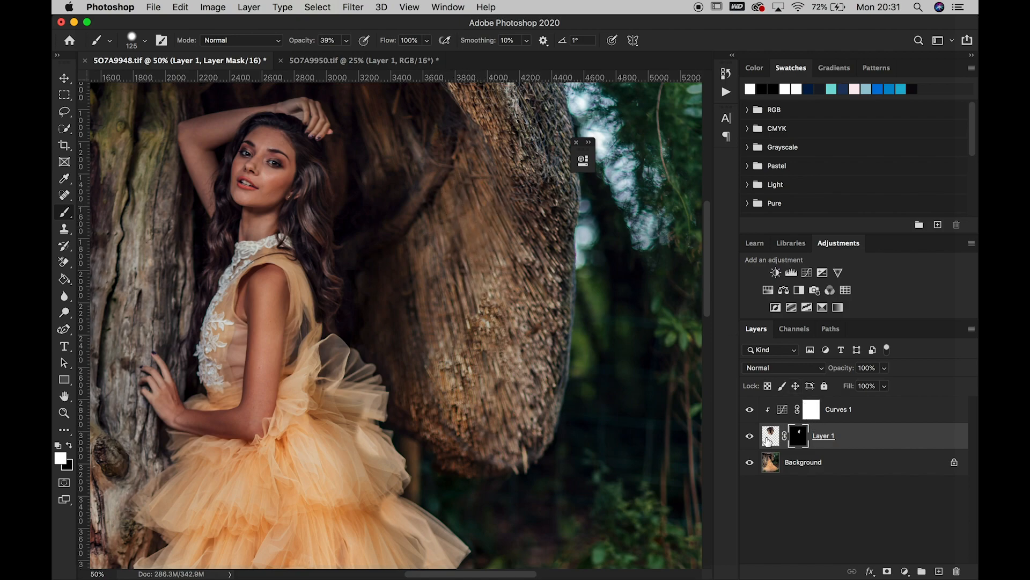
click(750, 437)
click(750, 437)
mouse_move(498, 242)
mouse_down()
mouse_move(490, 178)
mouse_move(488, 199)
mouse_up()
click(69, 445)
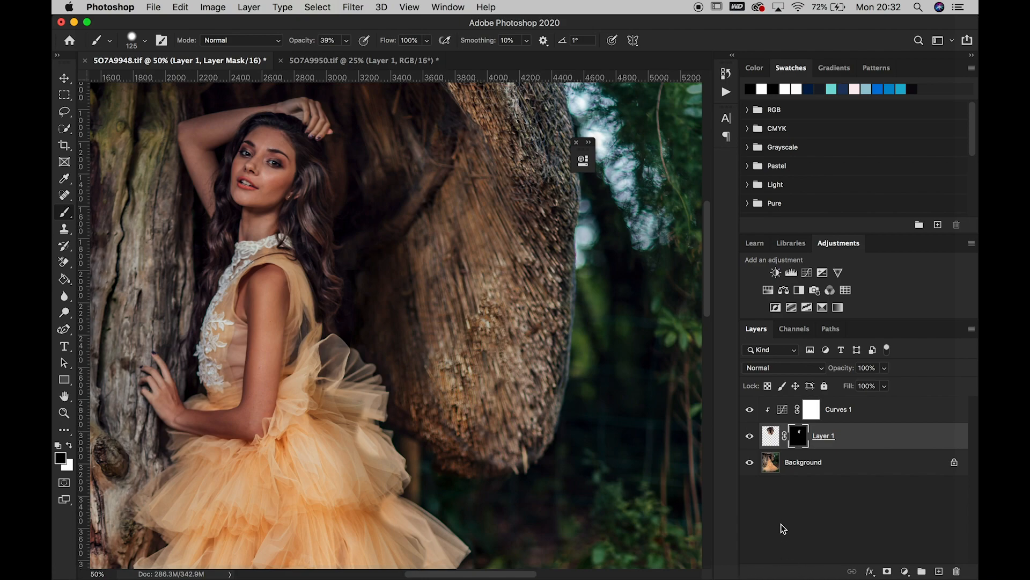
click(751, 437)
click(750, 436)
Fit the whole photo on screen, flatten the image, and save 5O7A9948.tif
click(64, 413)
right_click(306, 298)
click(322, 304)
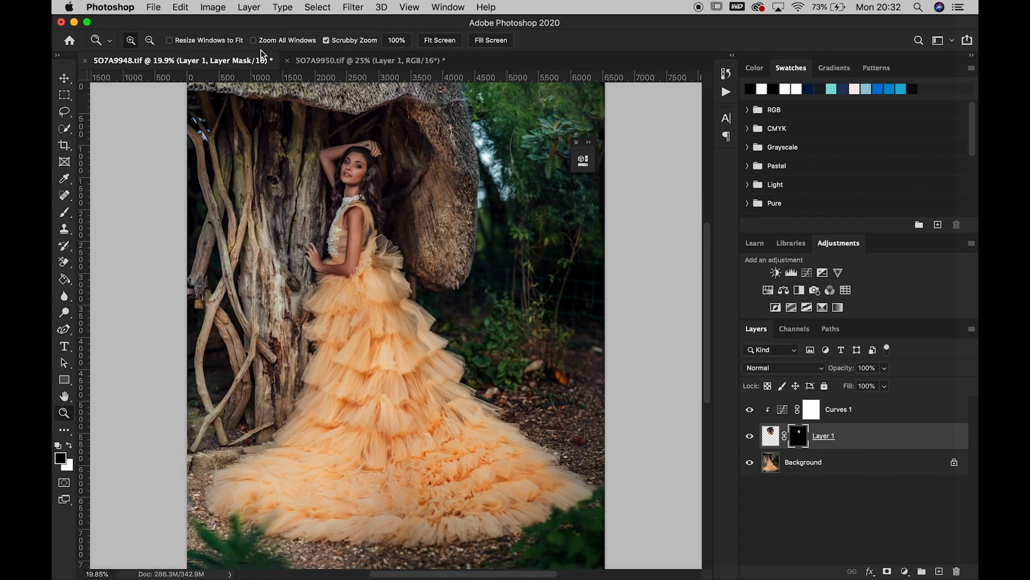
click(250, 7)
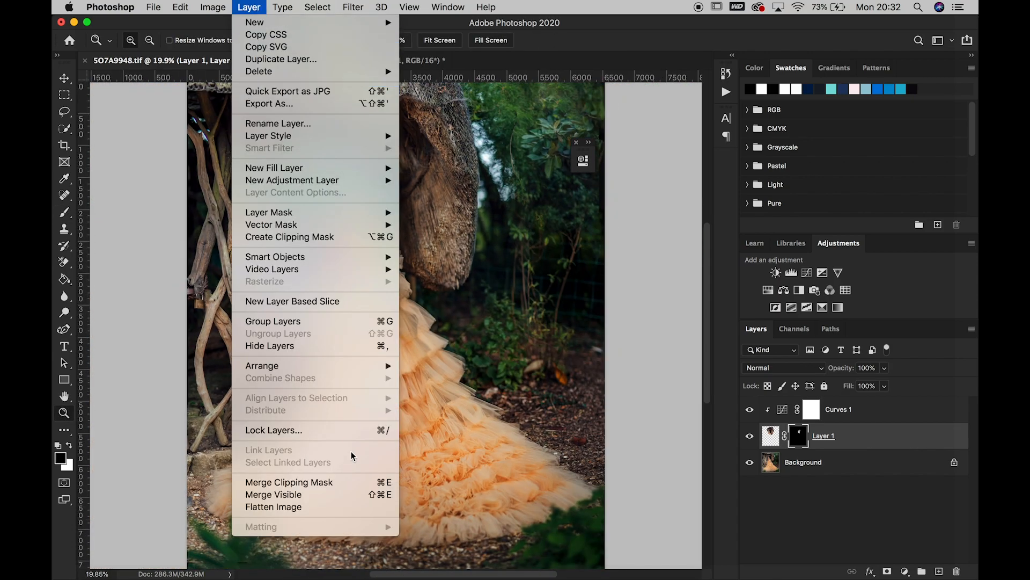
click(334, 506)
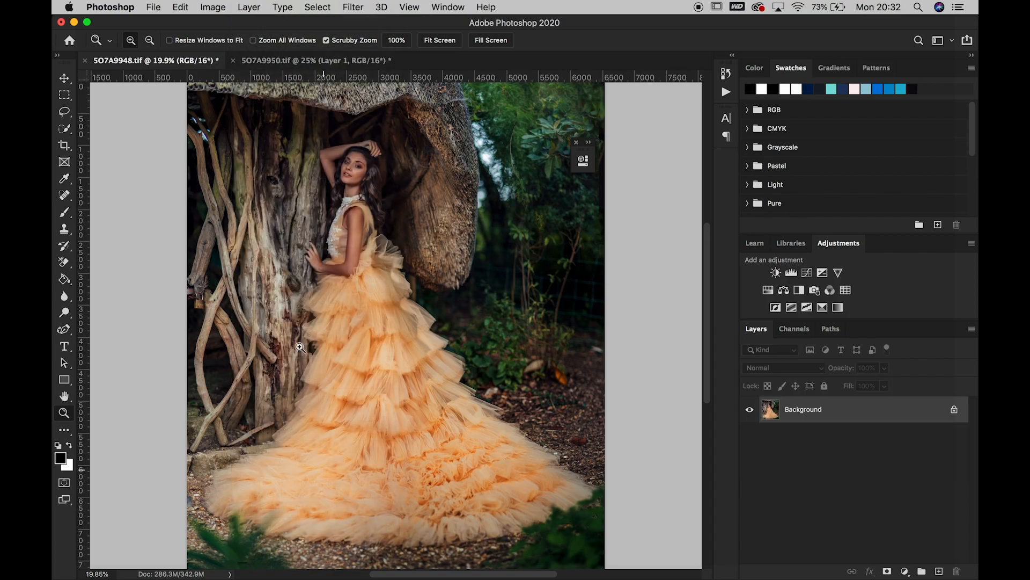
click(153, 6)
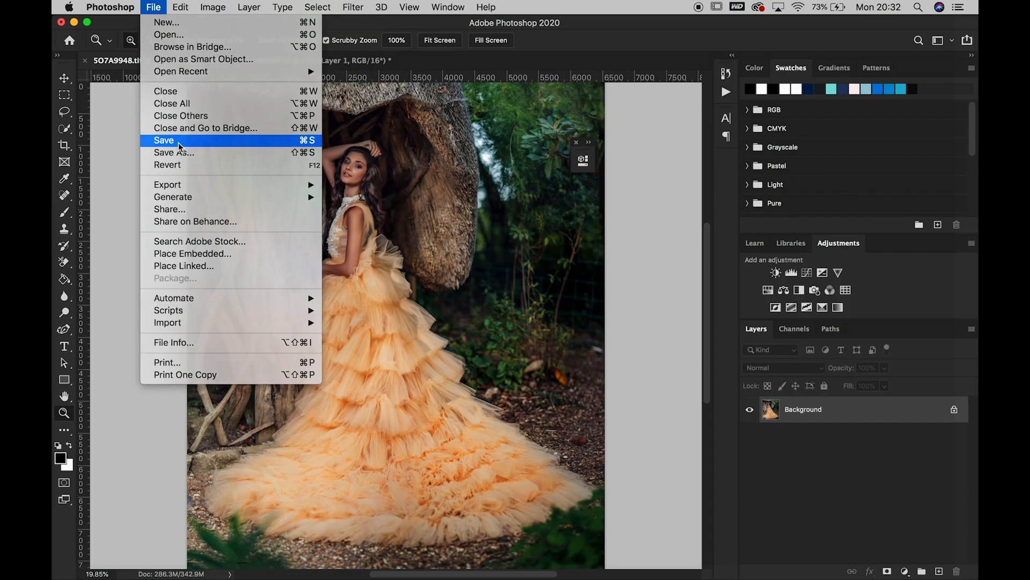
click(180, 144)
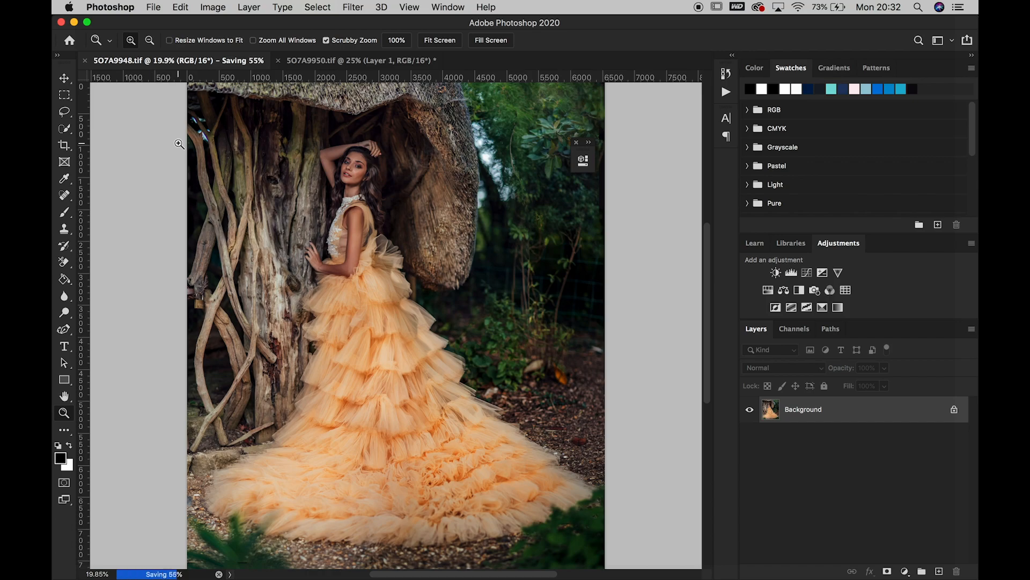
Close 5O7A9950.tif without saving its changes
click(247, 65)
click(228, 62)
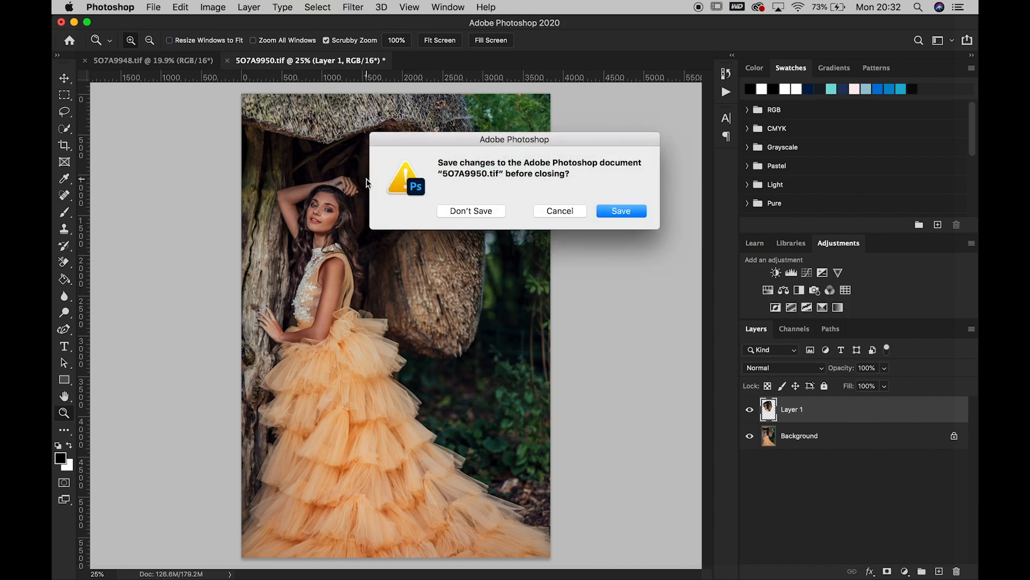
click(475, 211)
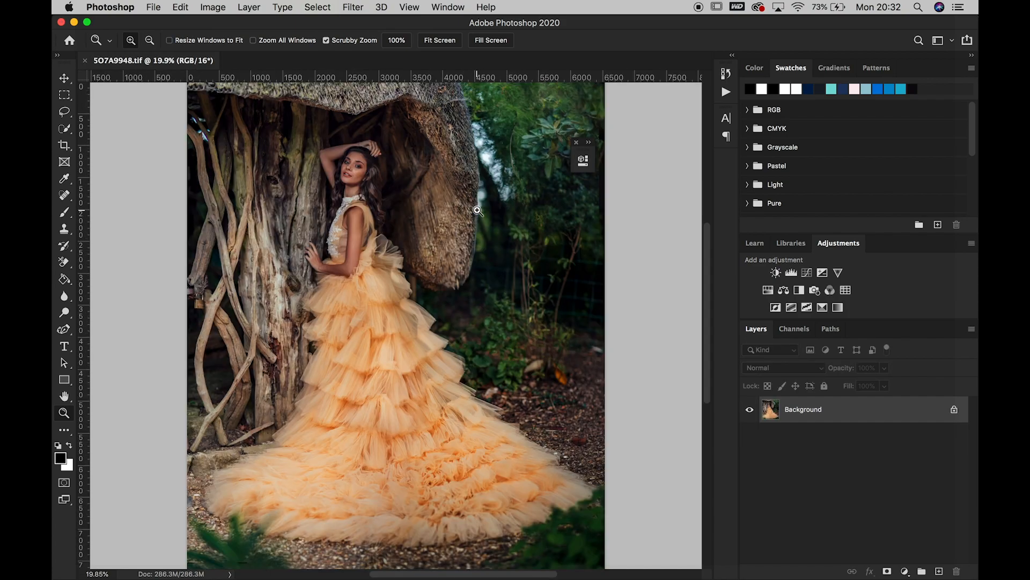